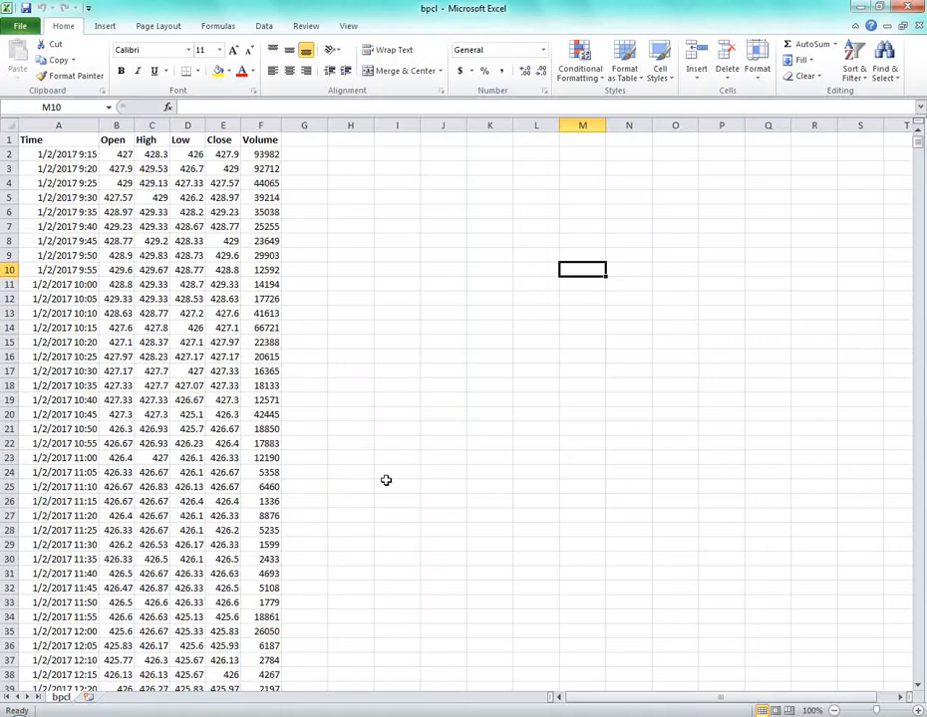
Bring up the Start menu's program list to launch Microsoft Excel 2010.
key("super")
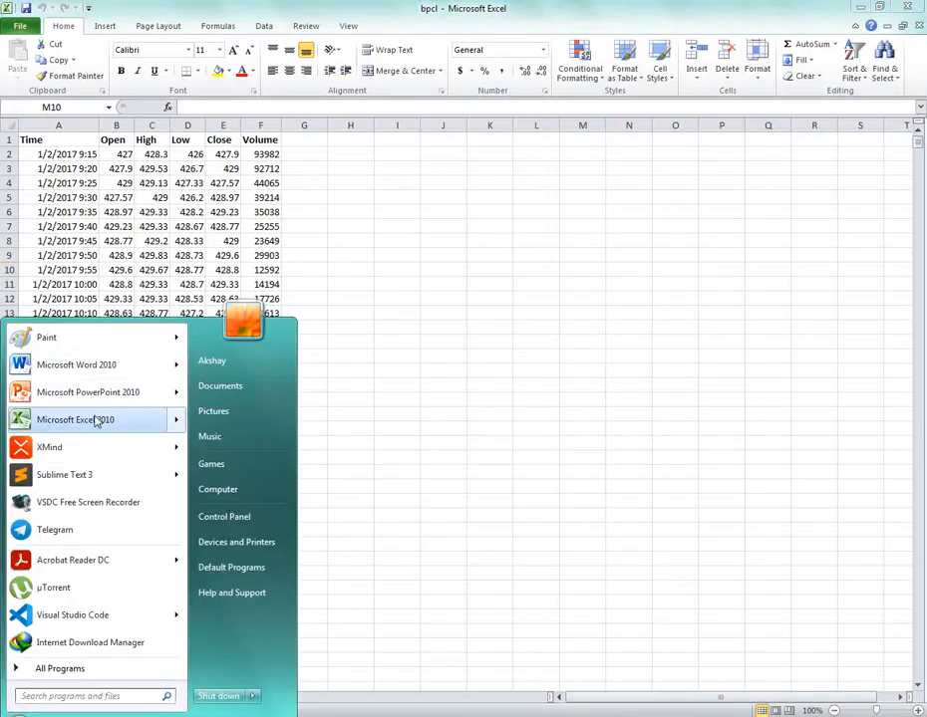
Start Excel 2010 with a blank workbook and select cells B1 and A2.
left_click(96, 420)
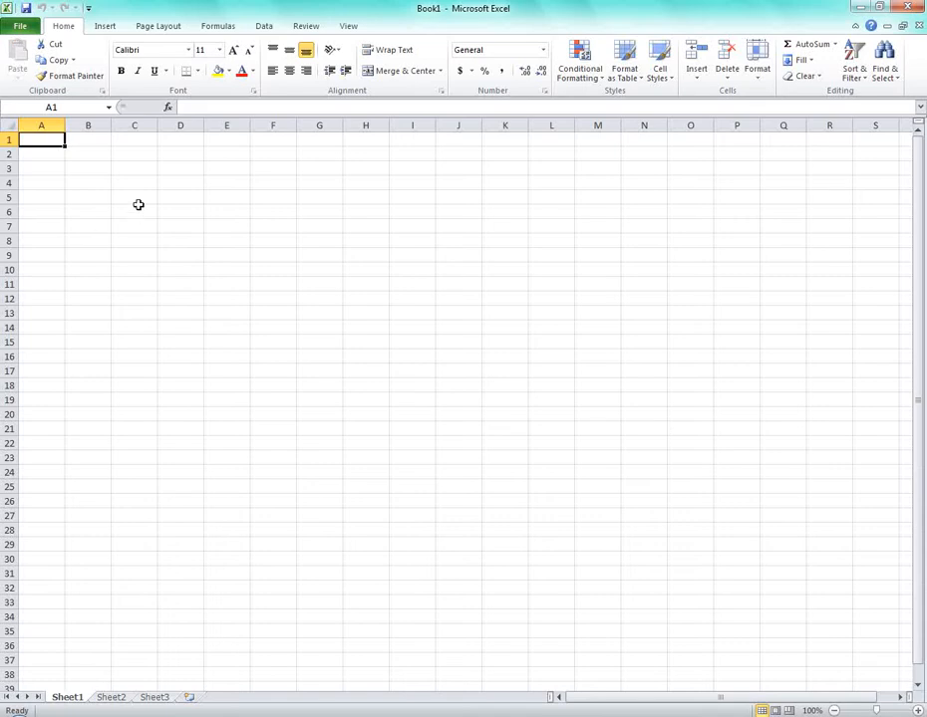
left_click(99, 141)
left_click(41, 155)
Browse the File > New template gallery, view Inventories, then return to the blank grid.
left_click(20, 25)
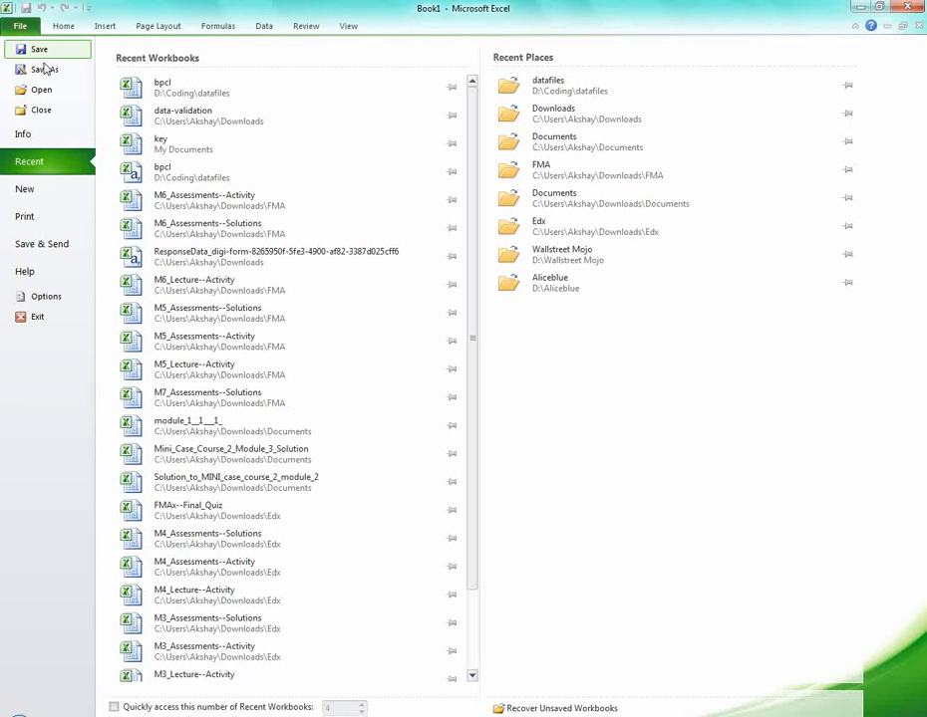
left_click(45, 193)
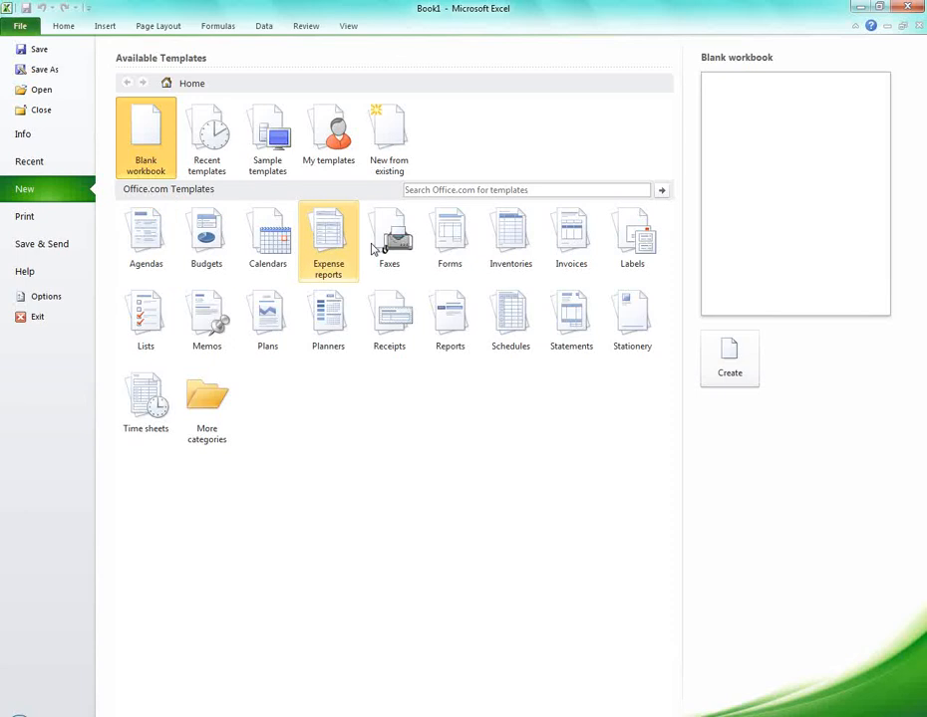
left_click(525, 241)
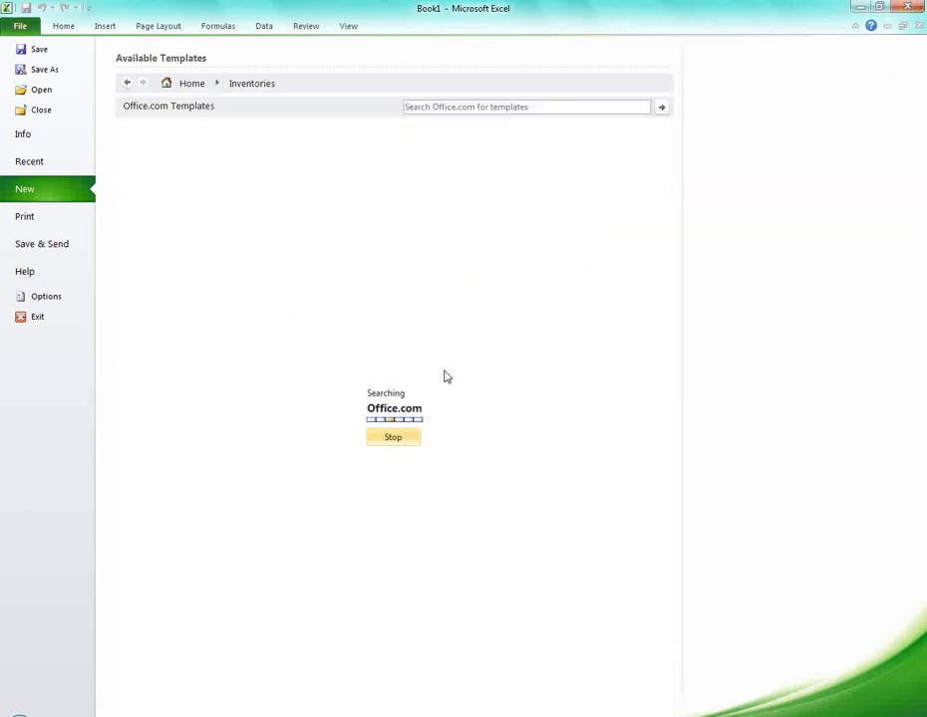
left_click(125, 87)
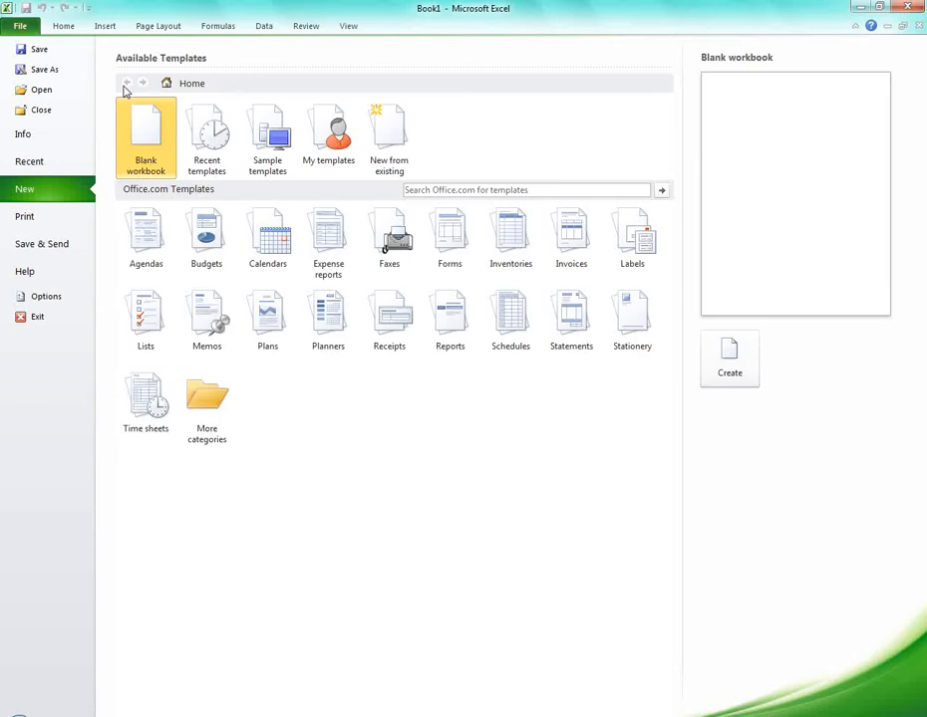
left_click(95, 25)
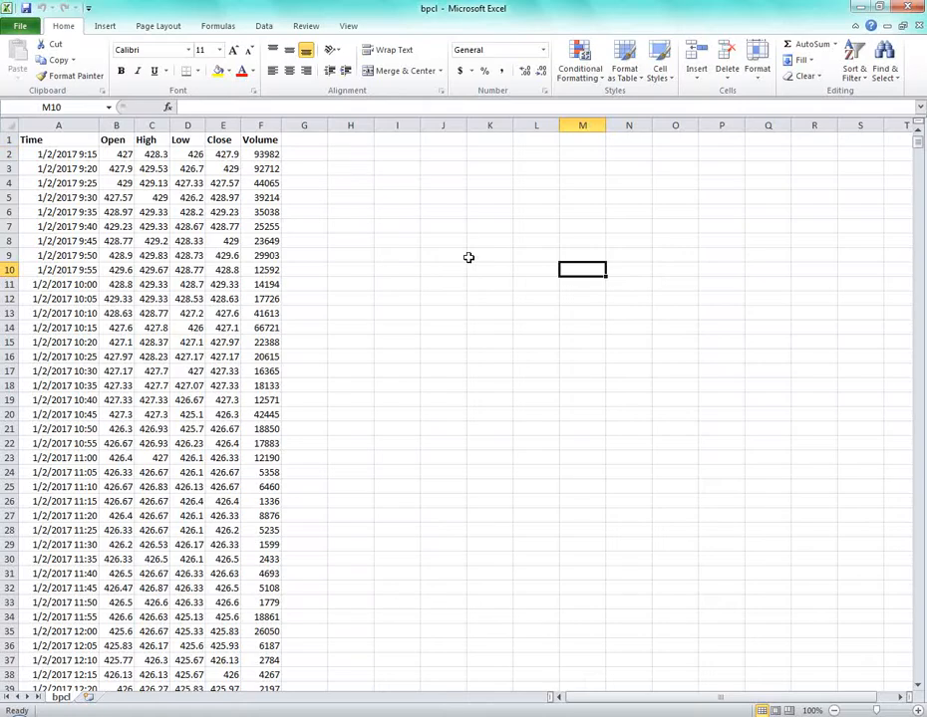
left_click(349, 153)
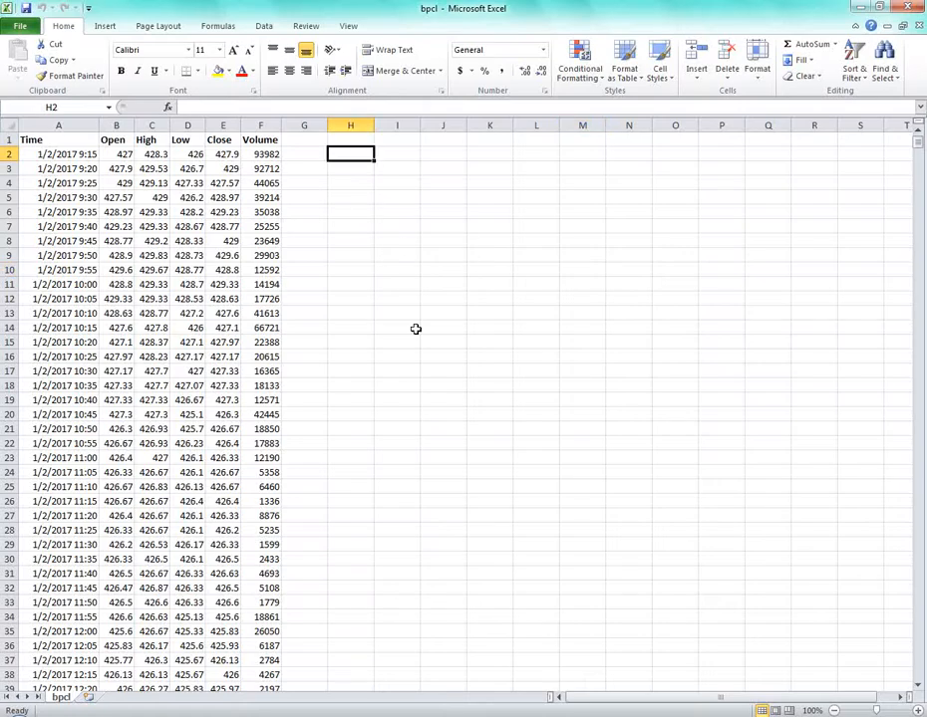
left_click(487, 210)
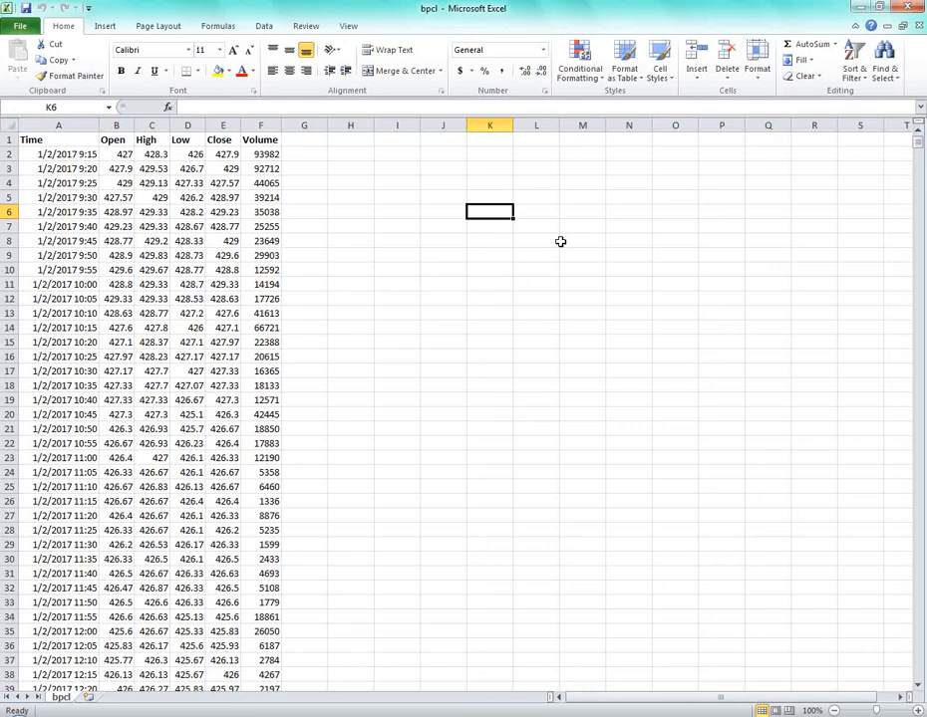
key("Up")
key("Up")
key("Up")
key("Left")
key("Left")
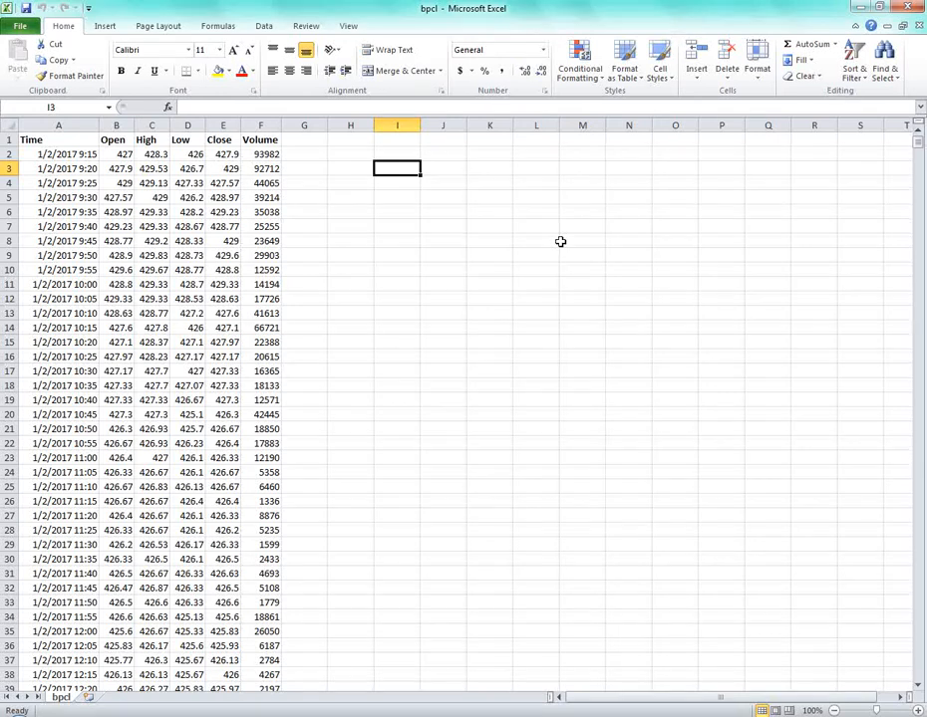
Enter 'At what time does he go to school?' in I3 and autofit column I.
type("AT")
key("BackSpace")
key("BackSpace")
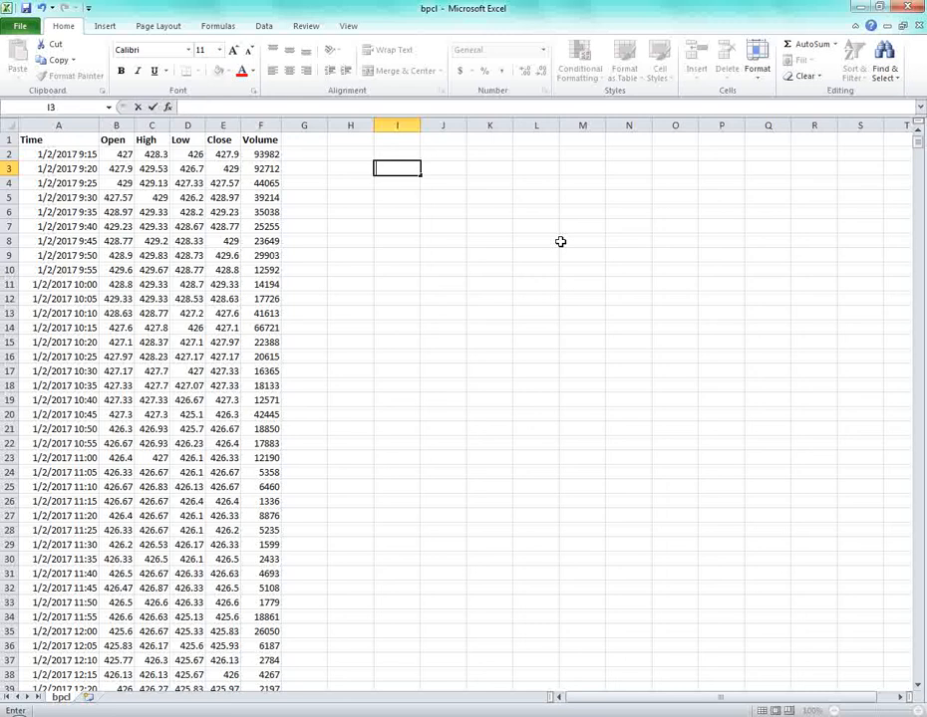
type("At what time does")
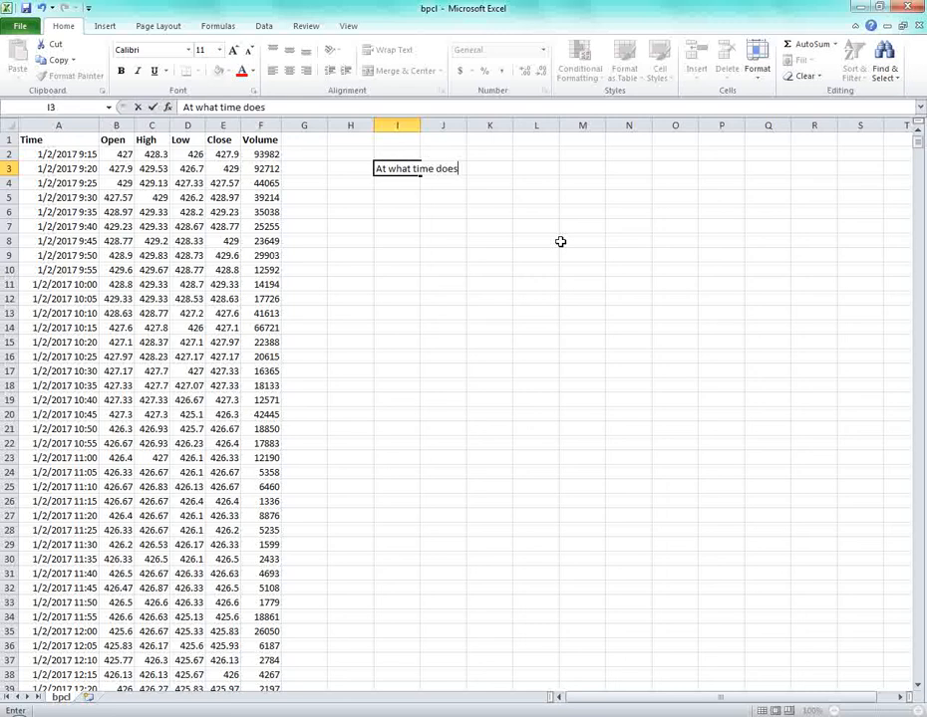
type(" he go to sc")
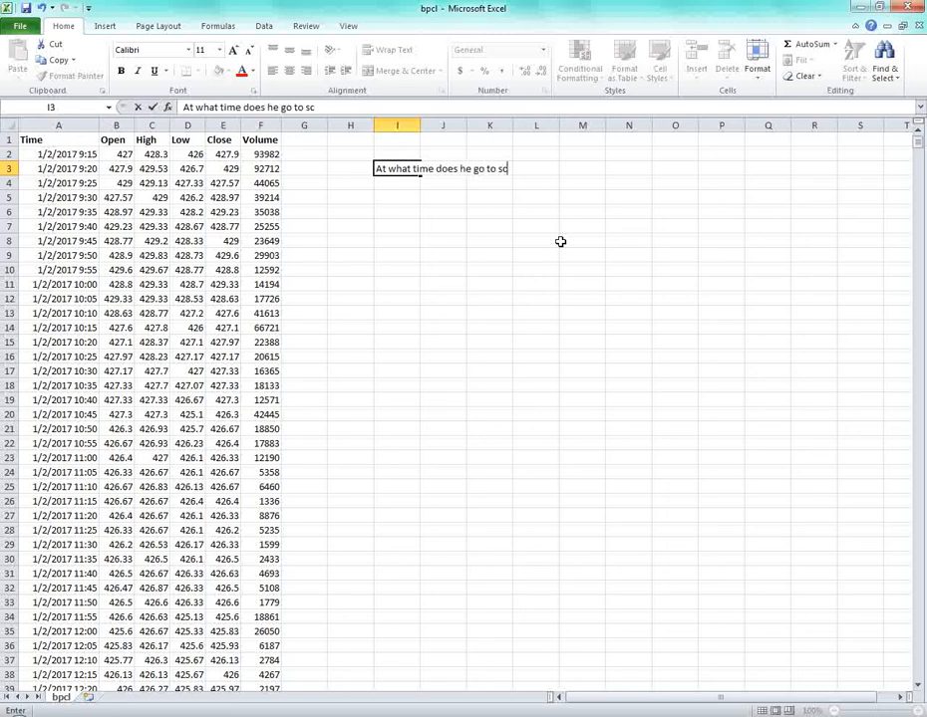
type("hool?")
key("Return")
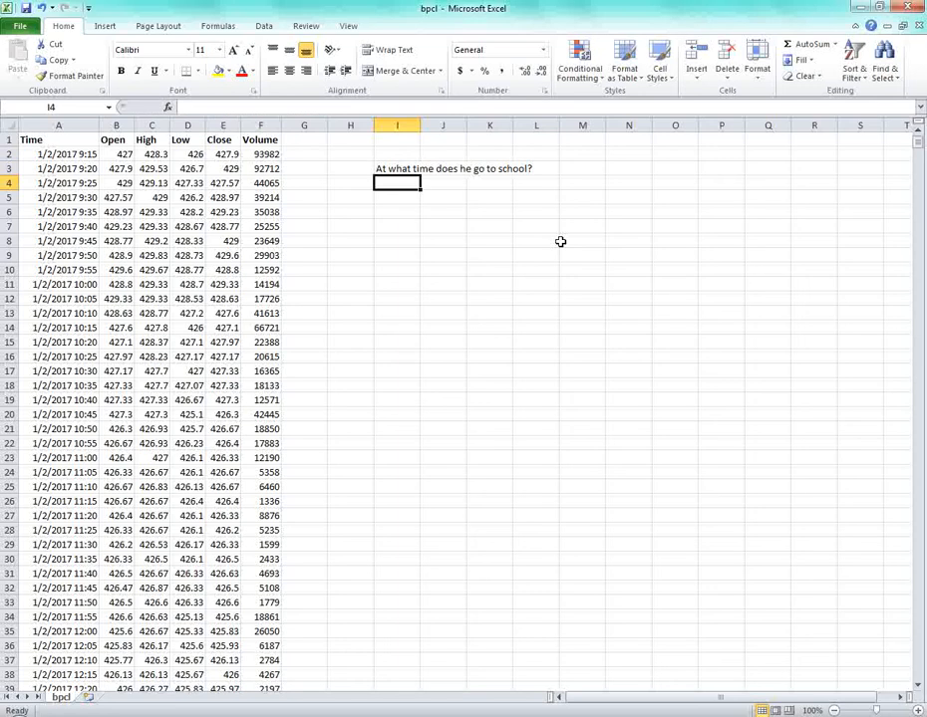
key("Up")
double_click(419, 124)
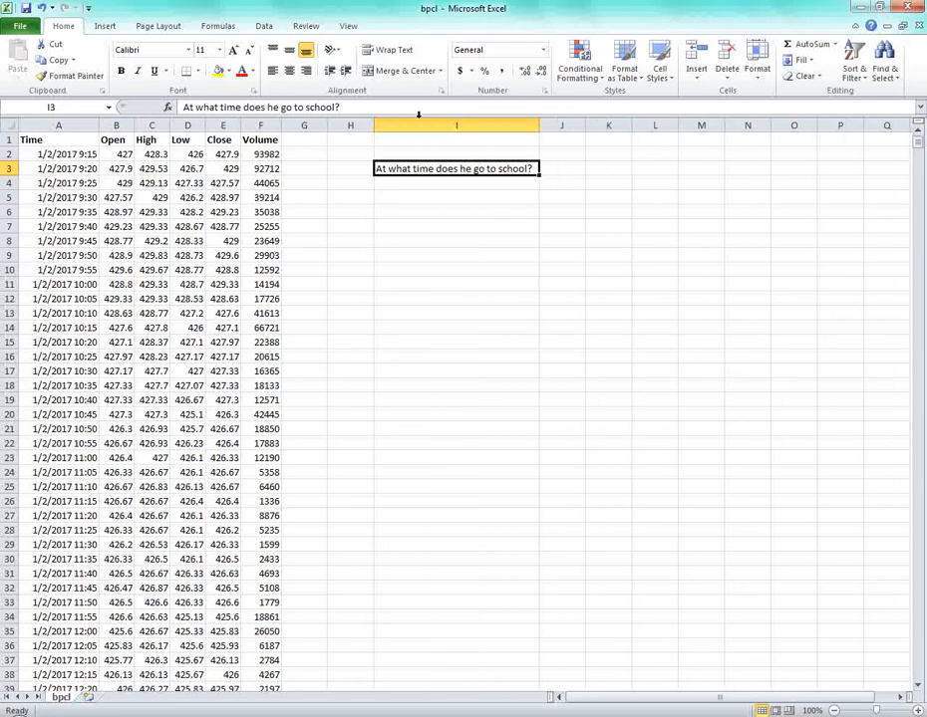
left_click(453, 183)
left_click(517, 168)
left_click(574, 169)
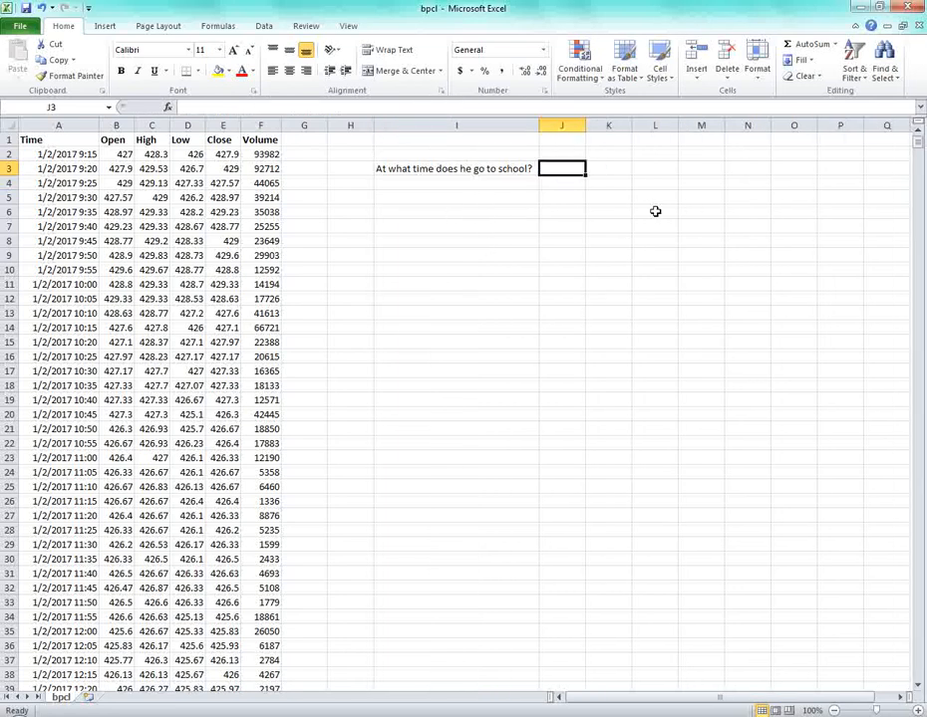
Fill J1:L1 with range, 7 and 9, ending on cell J3.
left_click(568, 140)
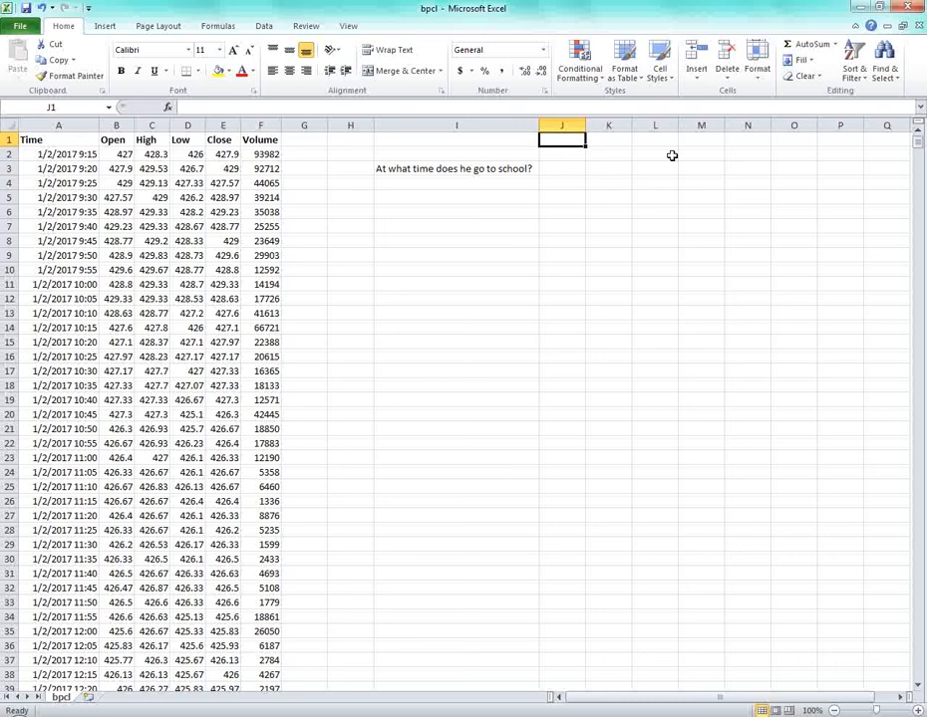
type("range")
key("Tab")
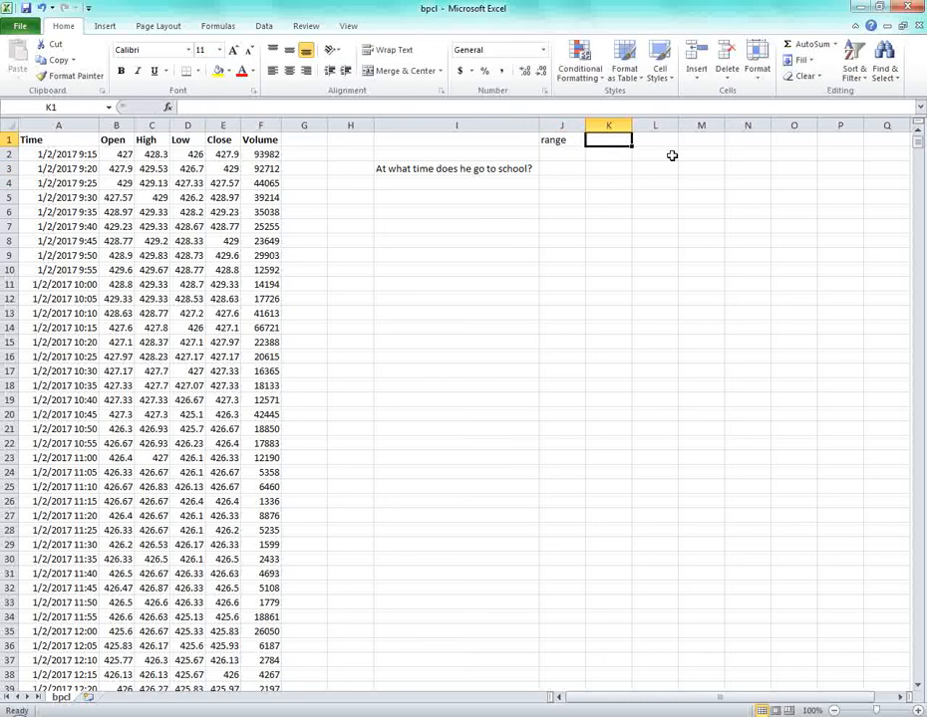
type("7")
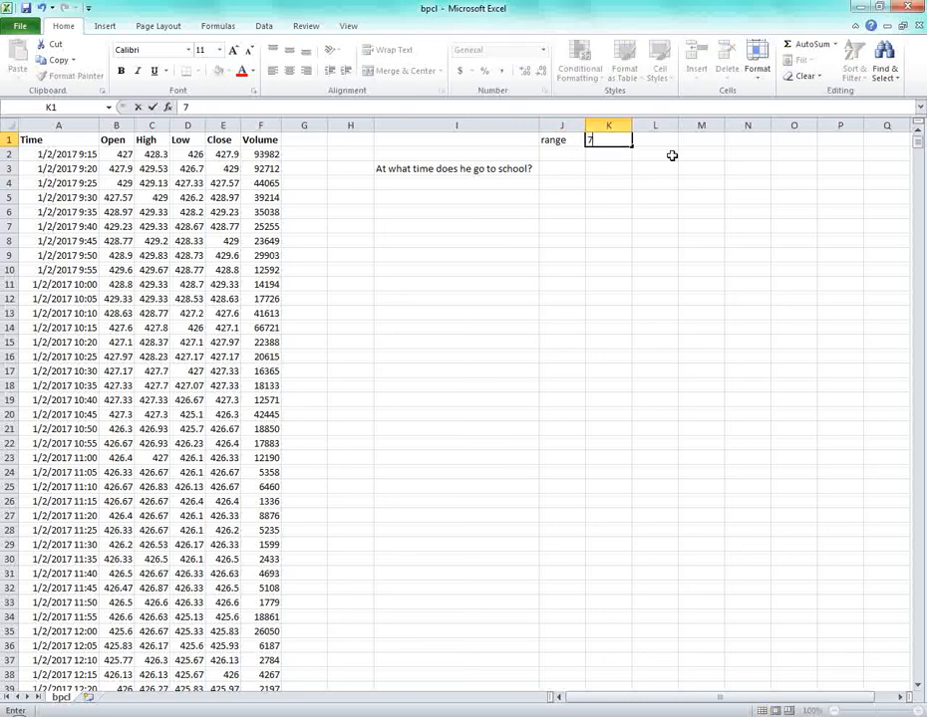
key("Tab")
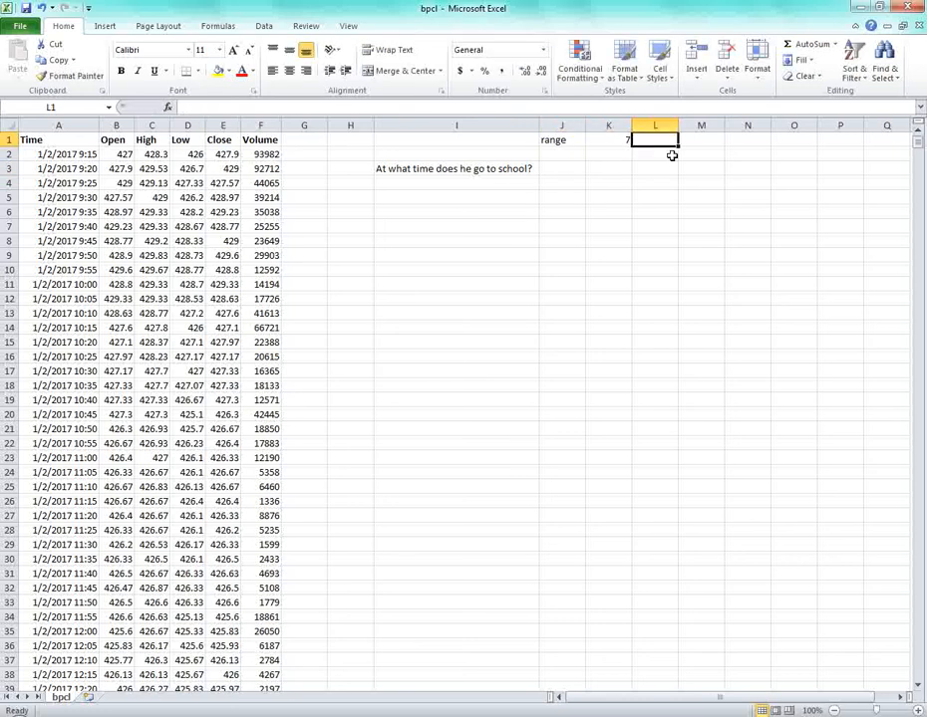
type("9")
key("Tab")
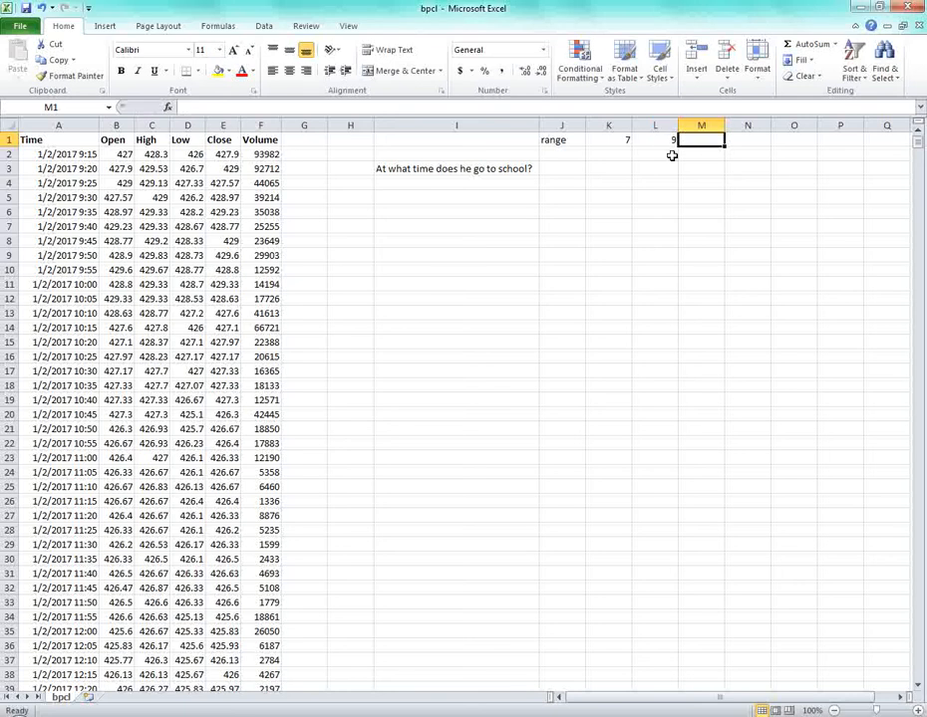
key("Left")
key("Left")
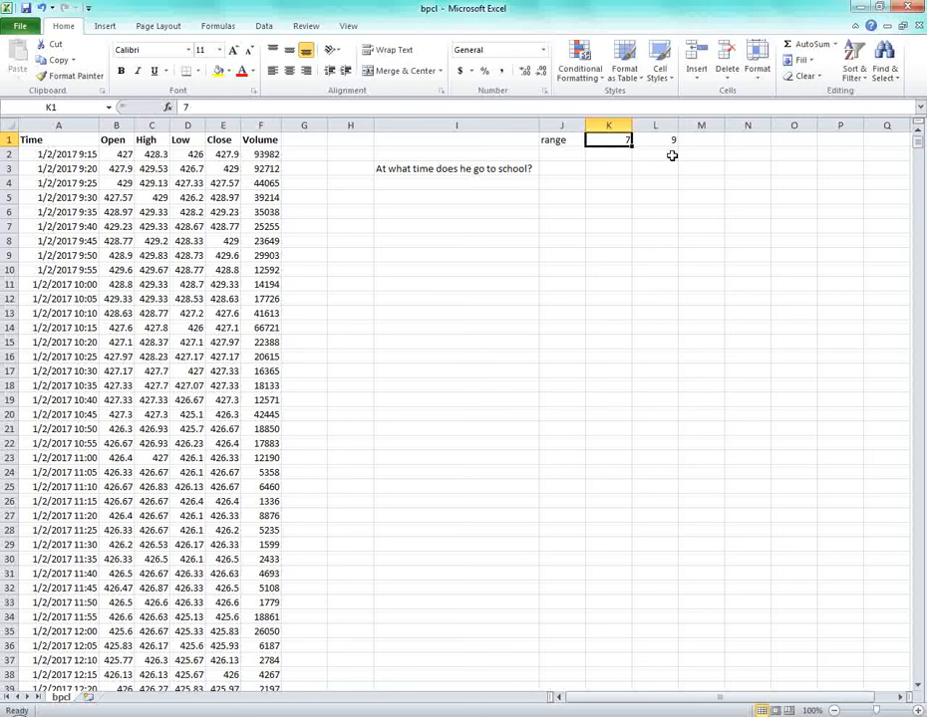
key("Right")
key("Right")
key("Left")
key("Left")
key("Left")
key("Right")
key("Right")
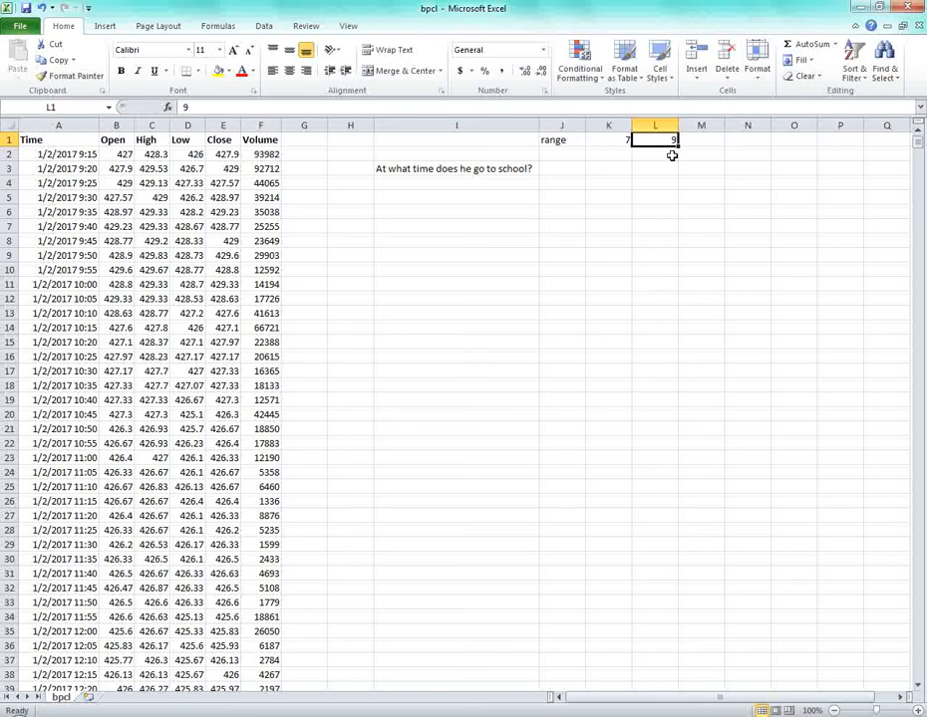
key("Left")
key("Left")
key("Down")
key("Down")
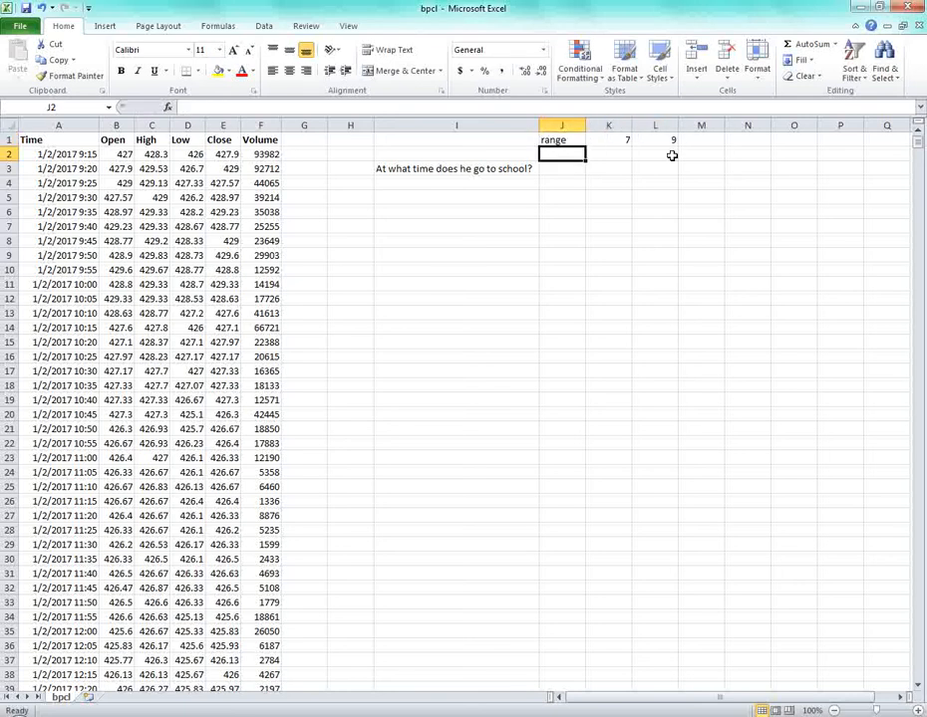
key("Up")
key("Up")
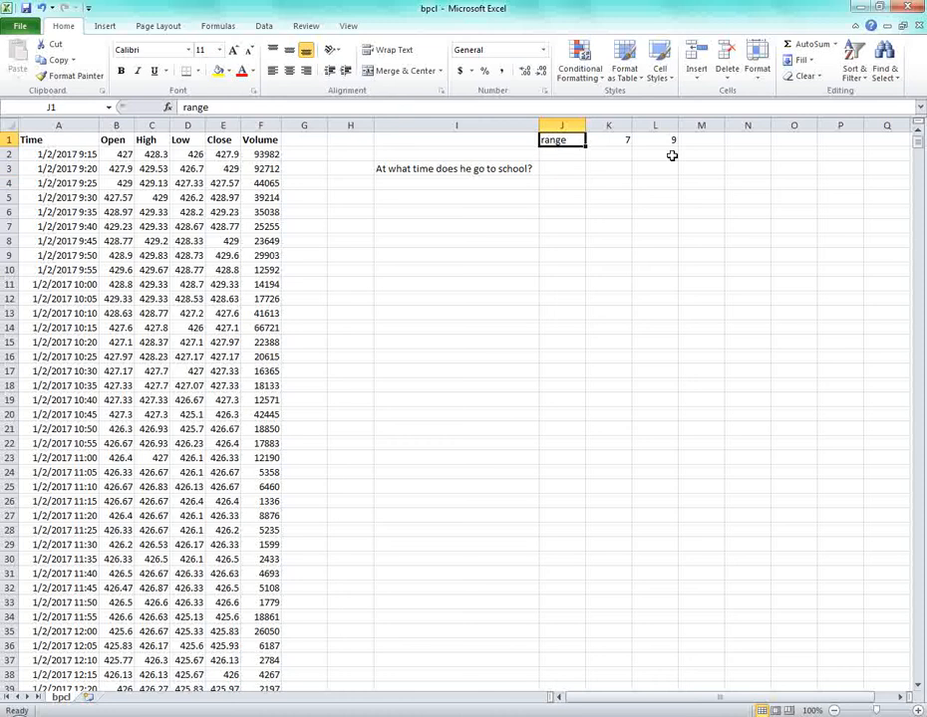
key("Right")
key("Right")
key("Left")
key("Left")
key("Down")
key("Down")
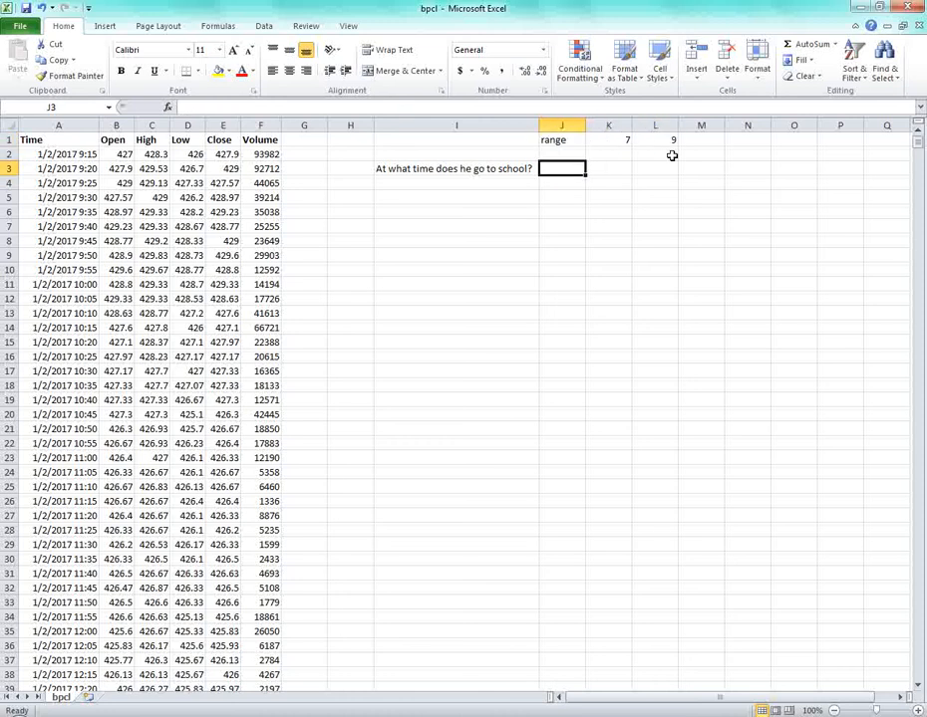
Select J3 and open Data Validation from the Data tab.
left_click(424, 171)
left_click(555, 166)
left_click(263, 26)
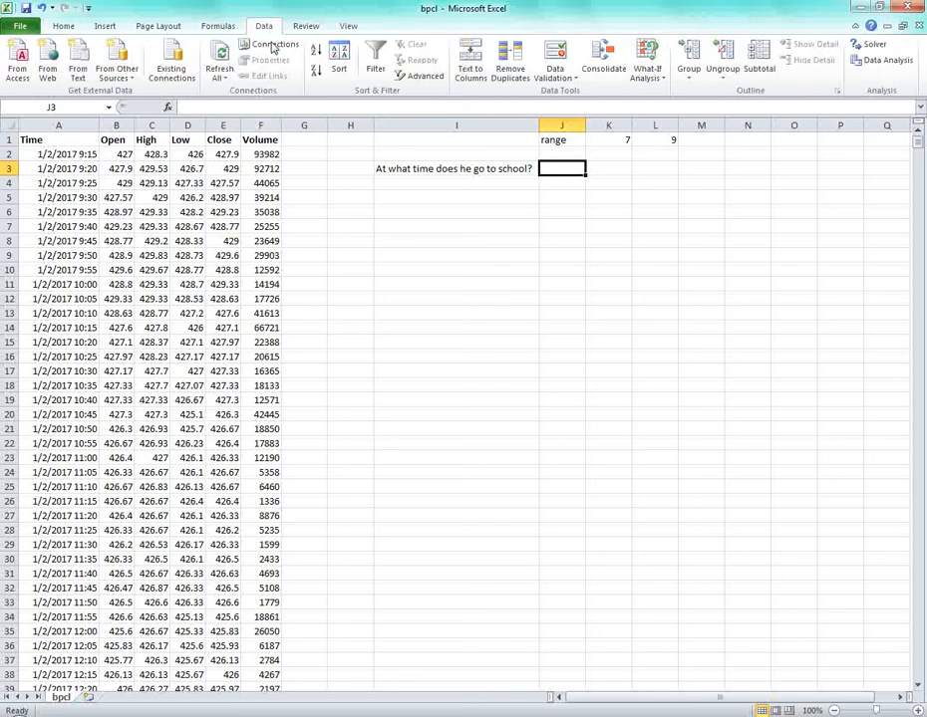
left_click(561, 78)
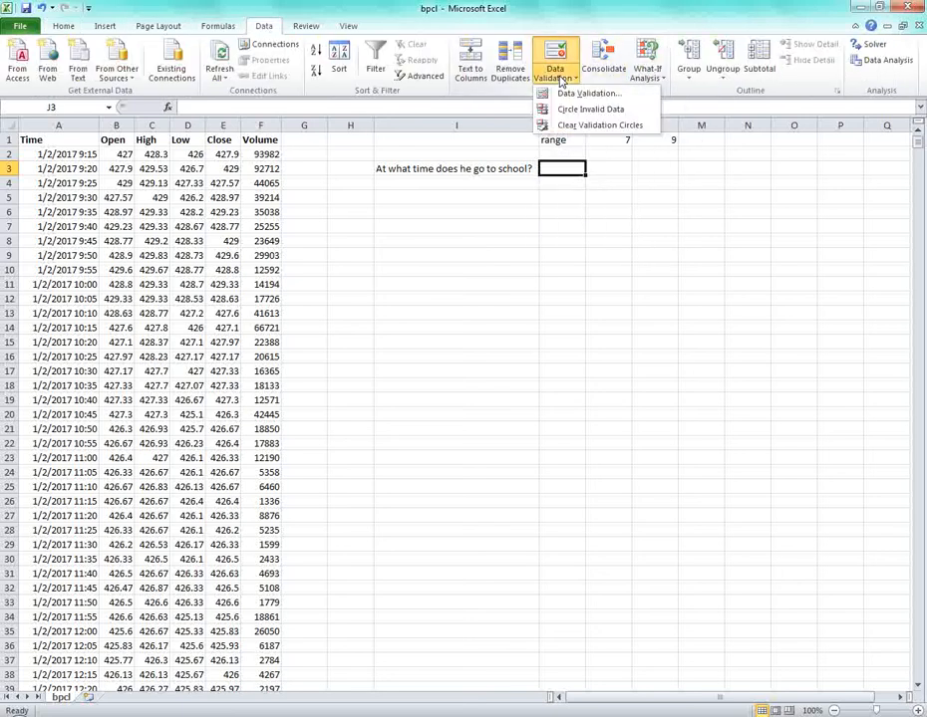
left_click(585, 92)
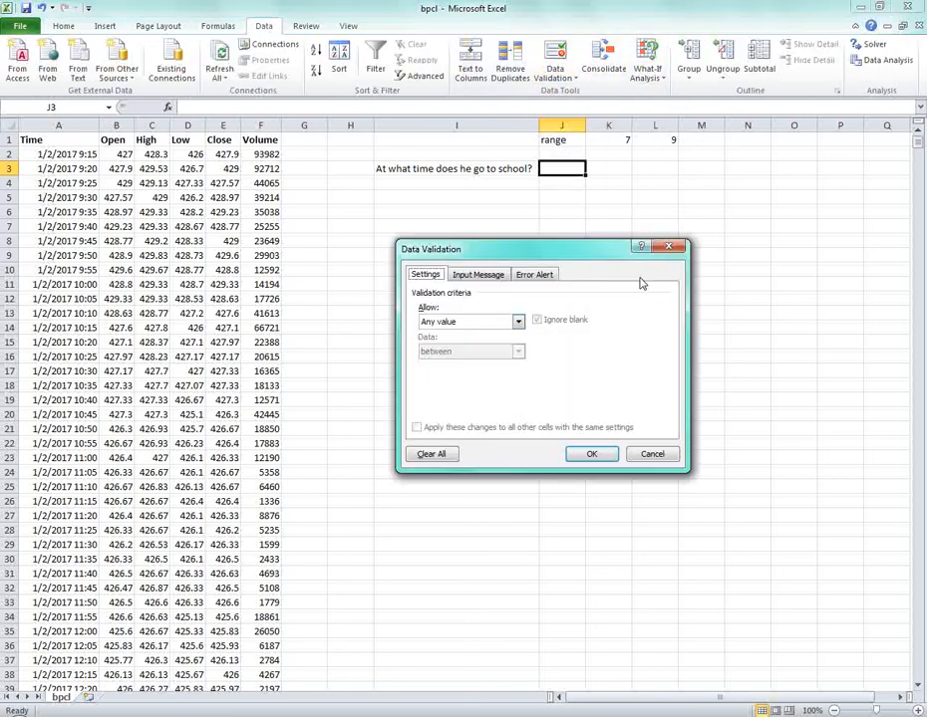
Allow whole numbers between a minimum of 7 and a maximum of 9.
left_click(478, 321)
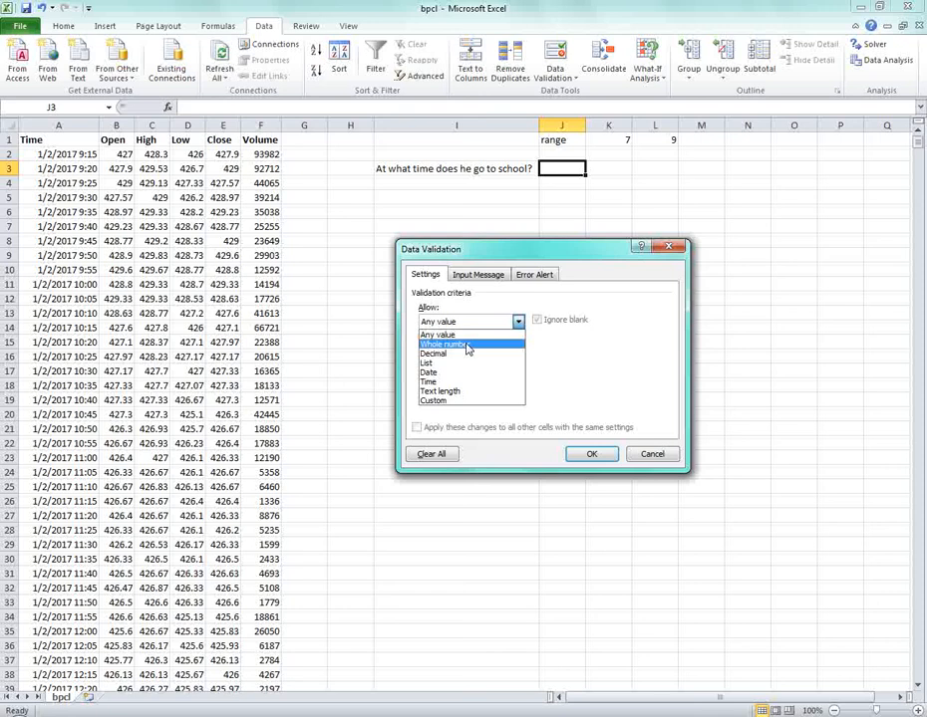
left_click(468, 343)
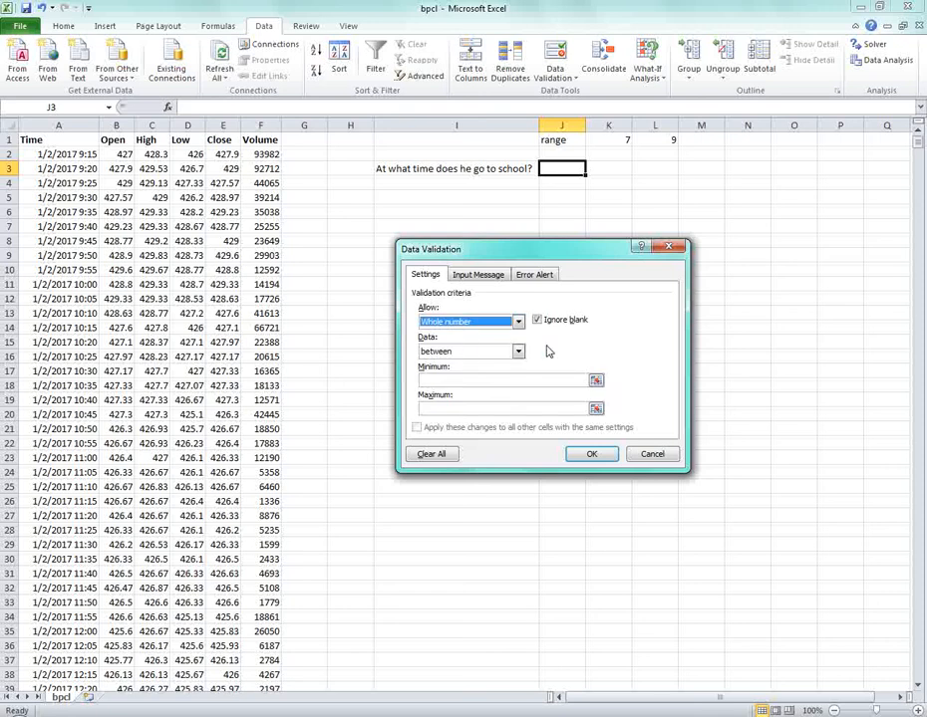
left_click(460, 381)
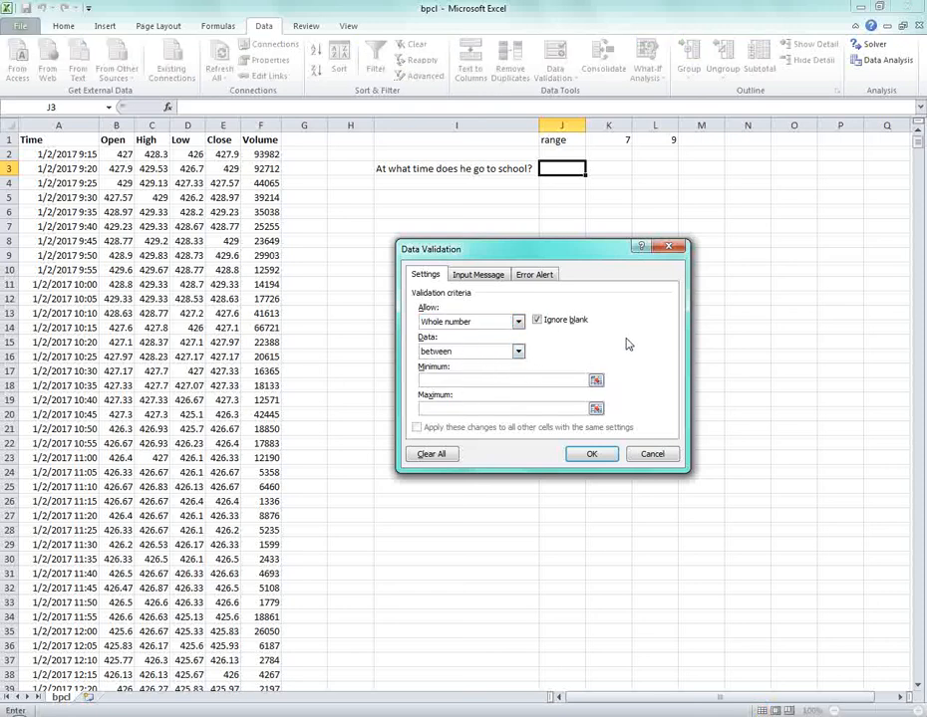
type("7")
key("Tab")
type("9")
Set the input message title 'Time Schedule for School' with text 'Please enter the time when you go to school'.
left_click(478, 275)
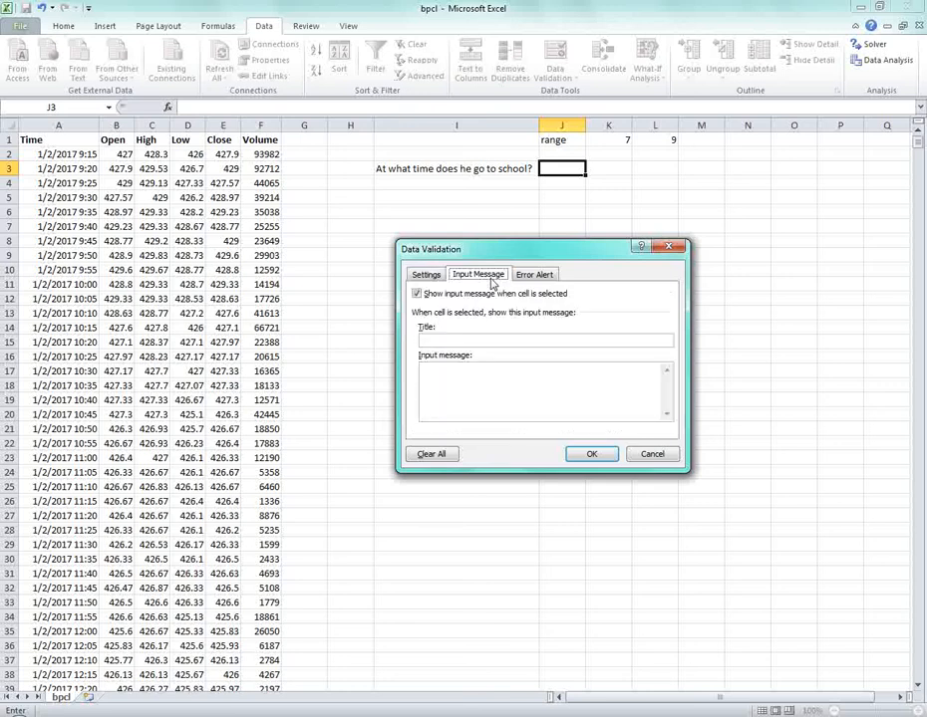
left_click(455, 341)
type("Time")
key("BackSpace")
key("BackSpace")
key("BackSpace")
key("BackSpace")
type("me t")
type("chedule for School")
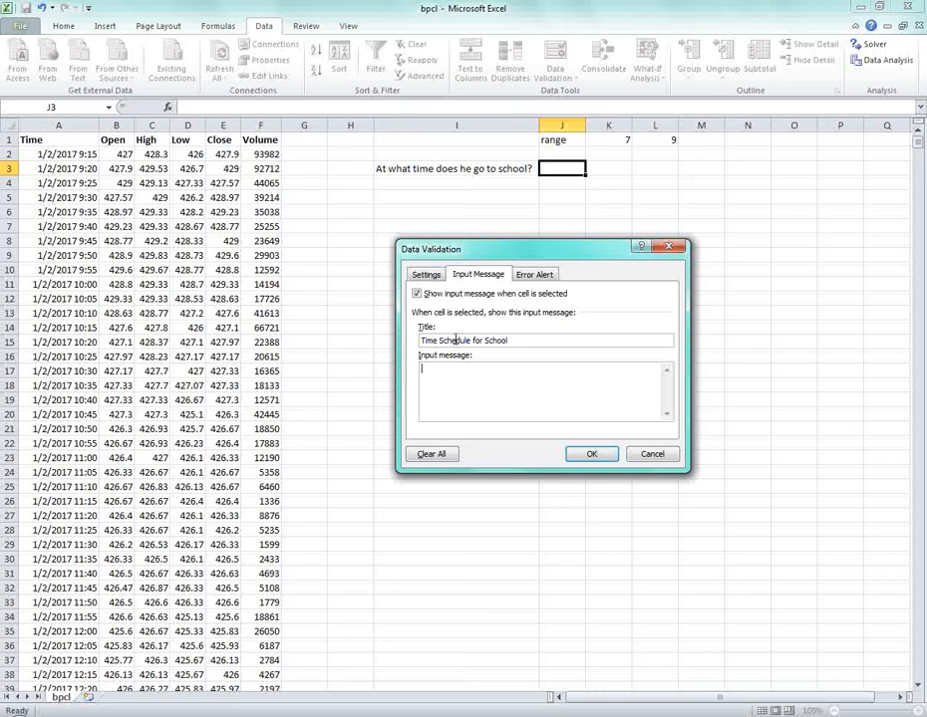
type("ease enter the time when you go t")
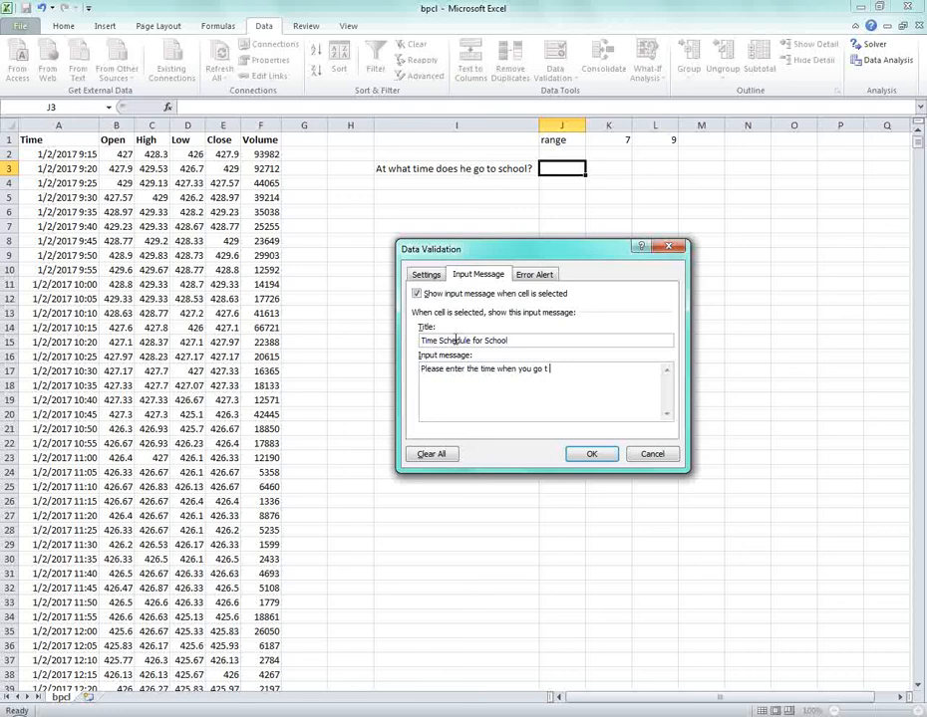
type("o school")
left_click(536, 276)
left_click(517, 341)
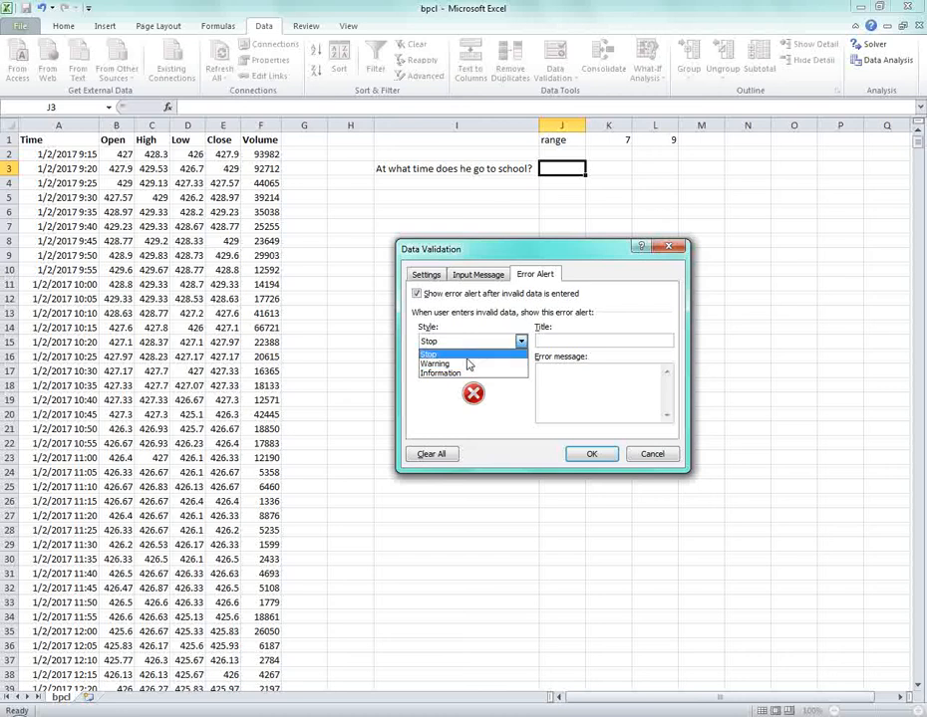
Keep the Stop style, title it 'School Timing', message 'You are not reaching school on time'.
left_click(468, 355)
left_click(599, 340)
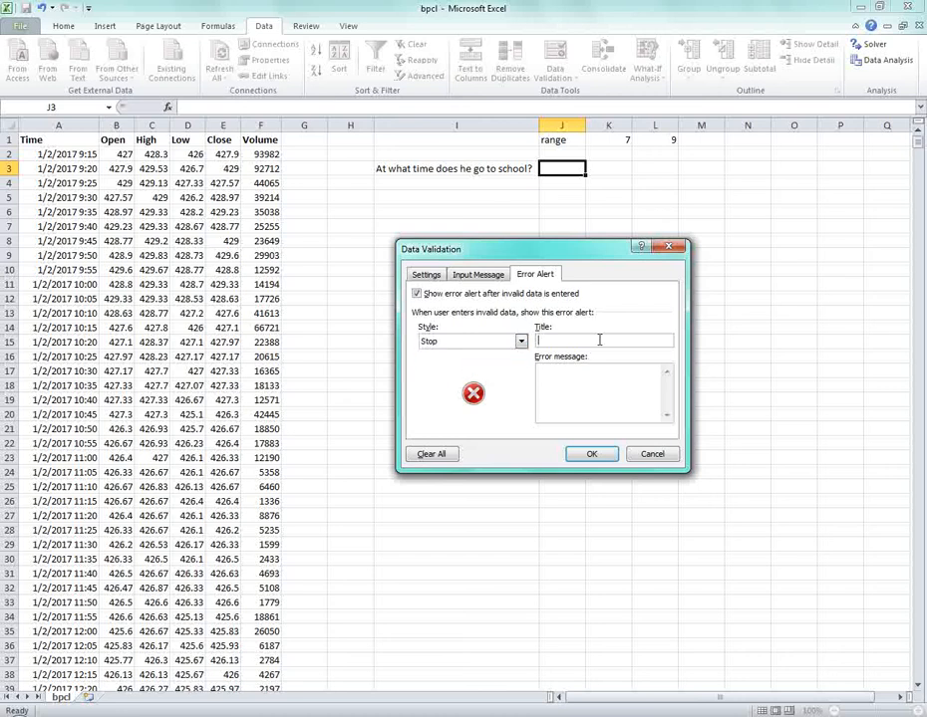
type("School Timing")
key("Tab")
type("You are not reaching school on")
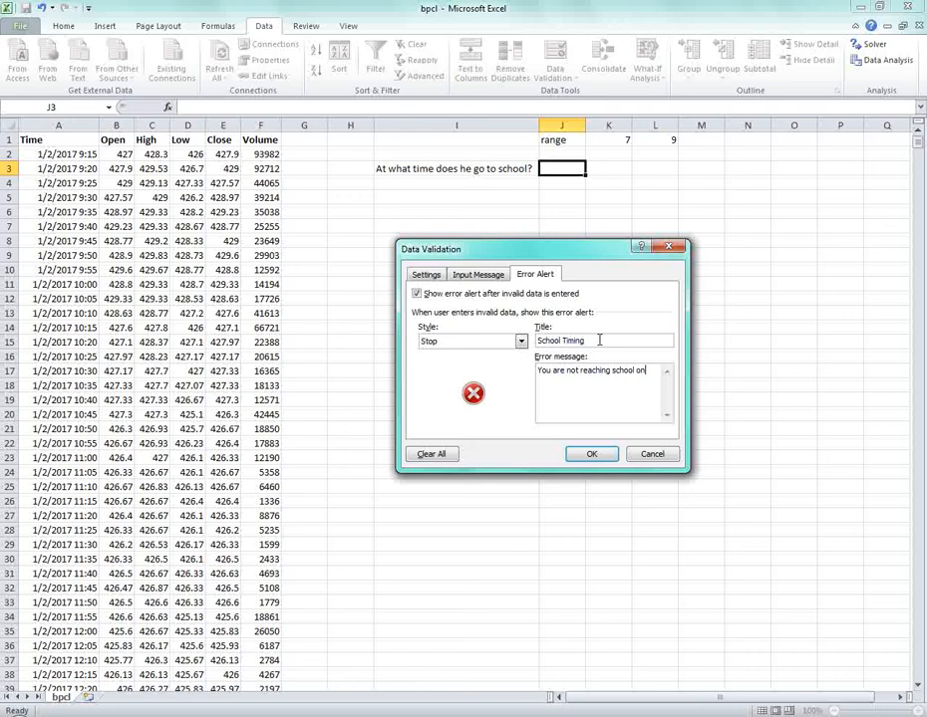
type(" time.")
Confirm the rule with OK and select J3 to show its Time Schedule for School prompt.
left_click(425, 274)
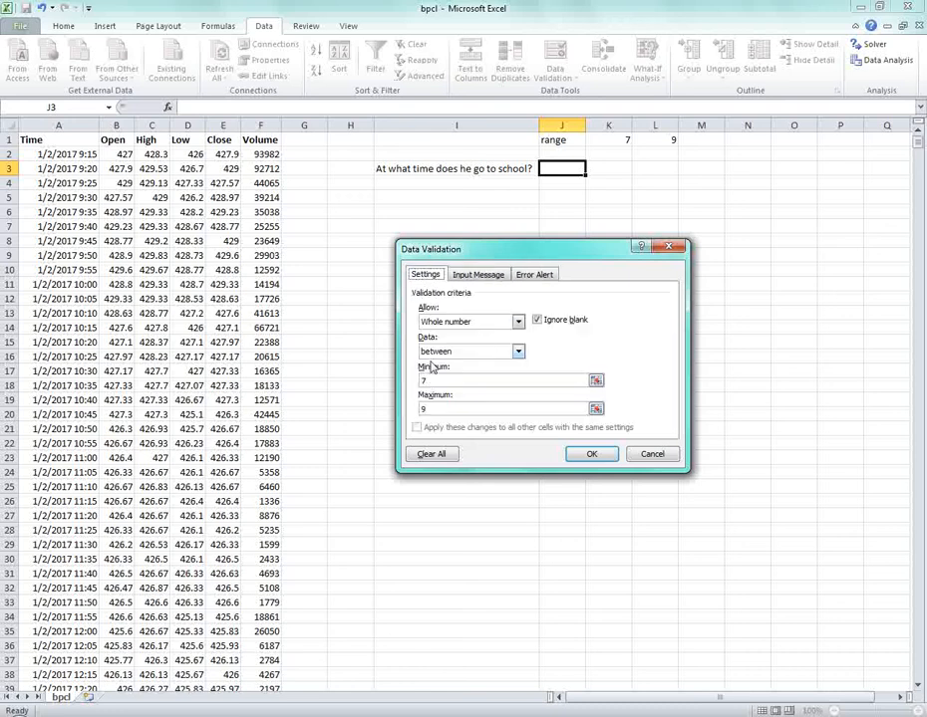
left_click(592, 454)
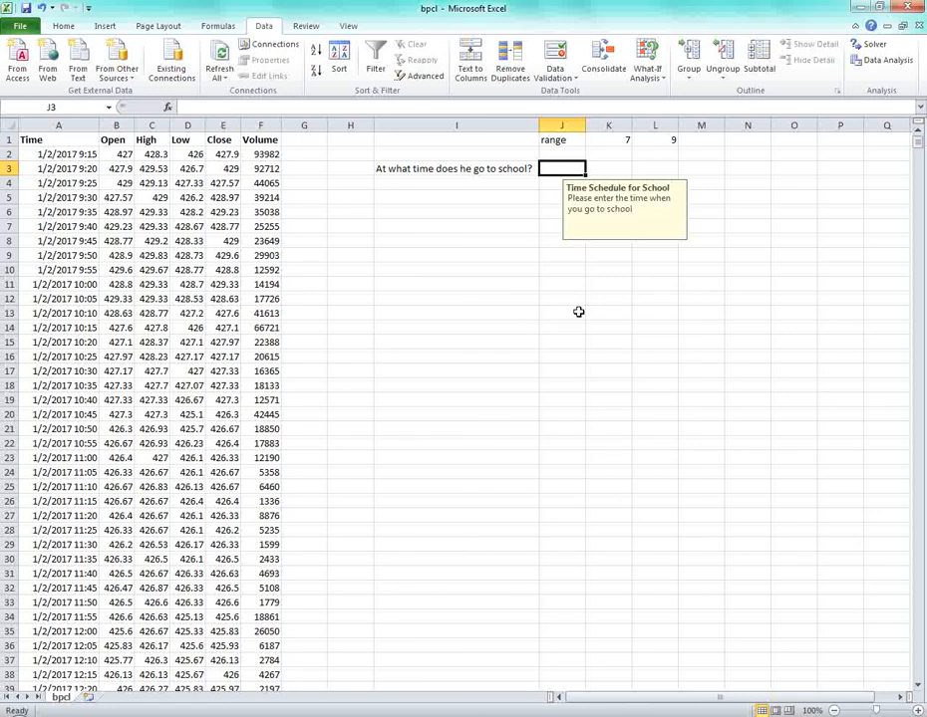
left_click(579, 312)
left_click(418, 170)
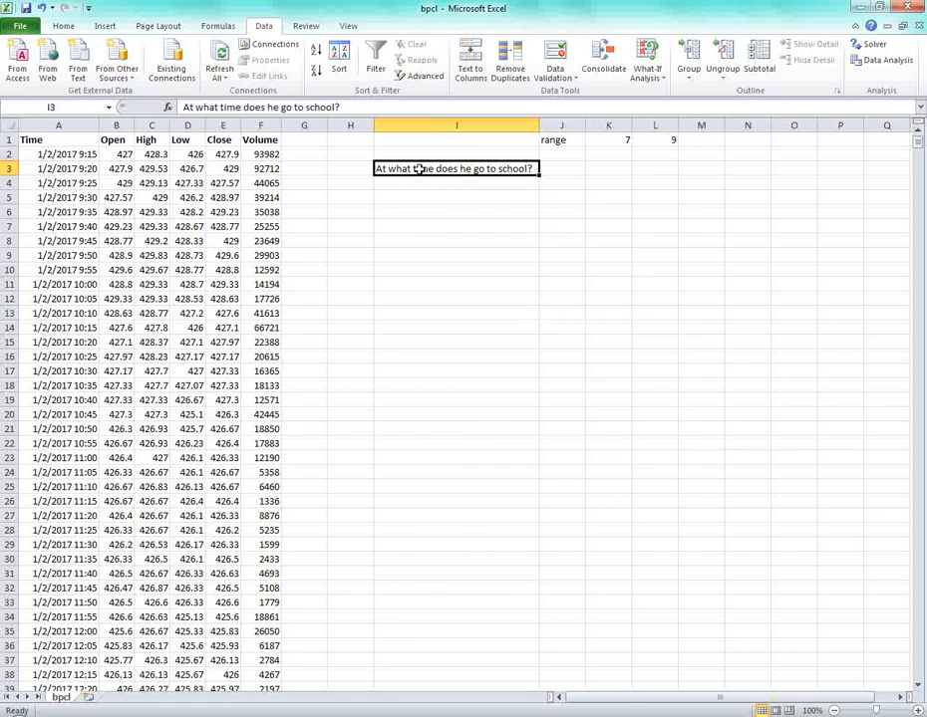
left_click(559, 170)
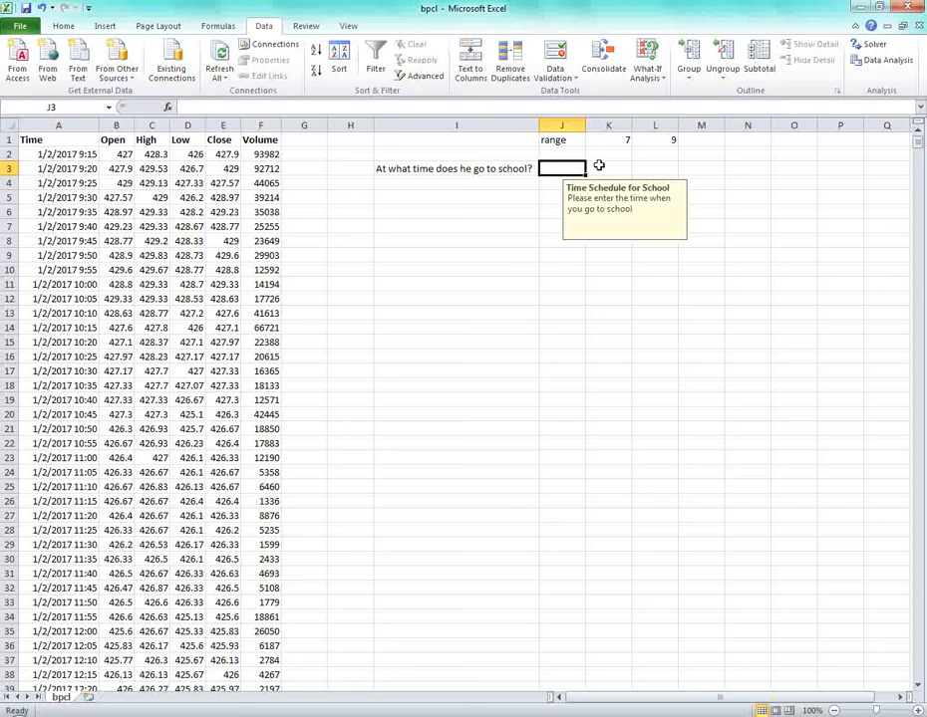
key("Up")
key("Up")
key("Right")
key("Right")
Enter 7 in J3, then enter 10 to trigger the School Timing stop alert.
key("Left")
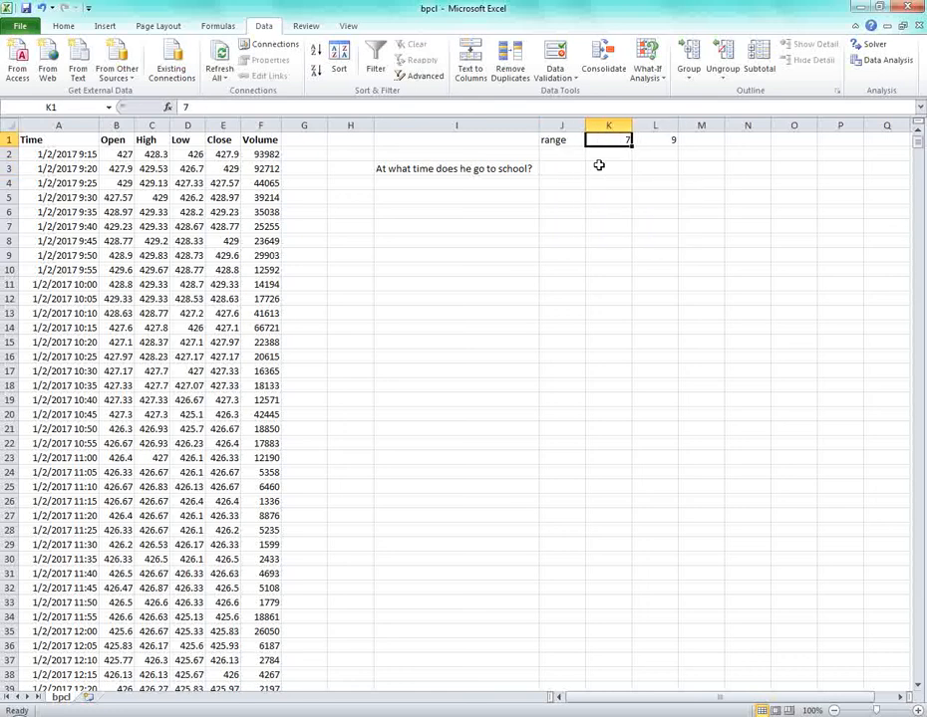
key("Left")
key("Down")
key("Down")
type("7")
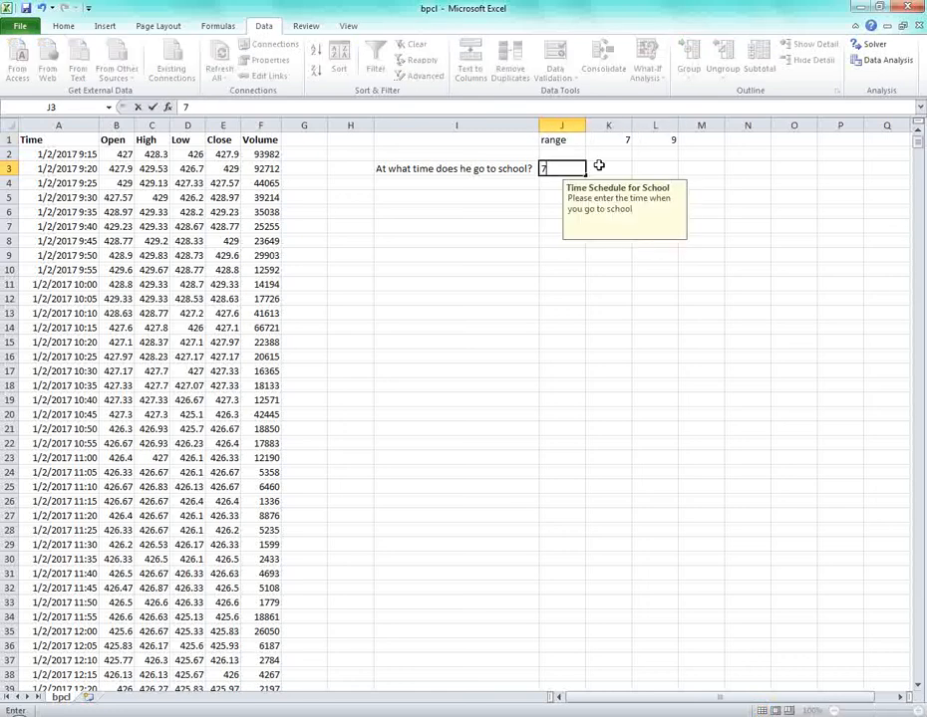
key("Return")
key("Up")
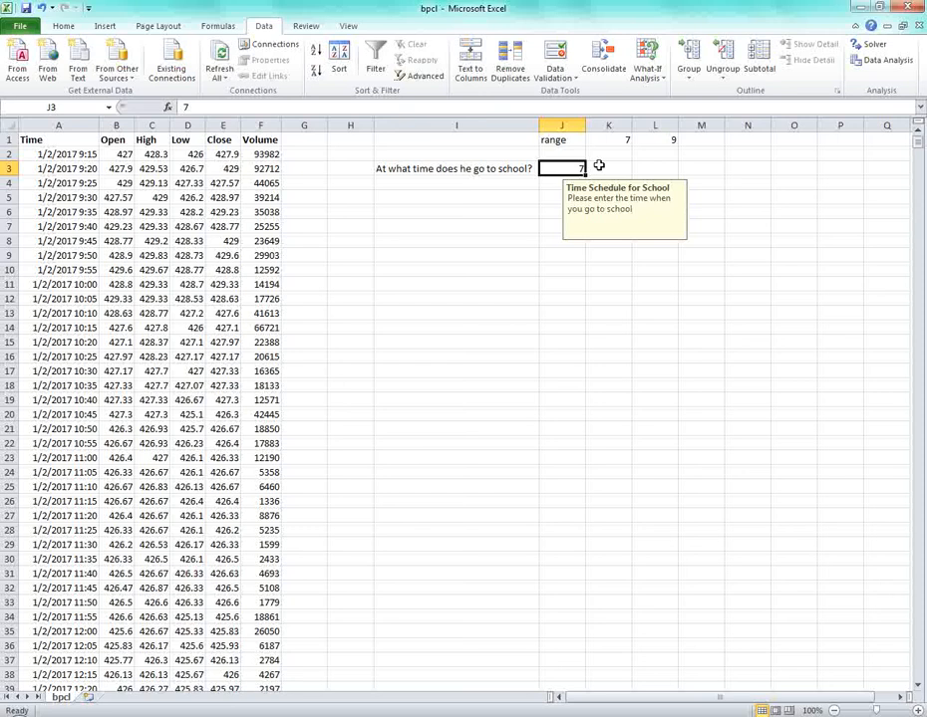
type("10")
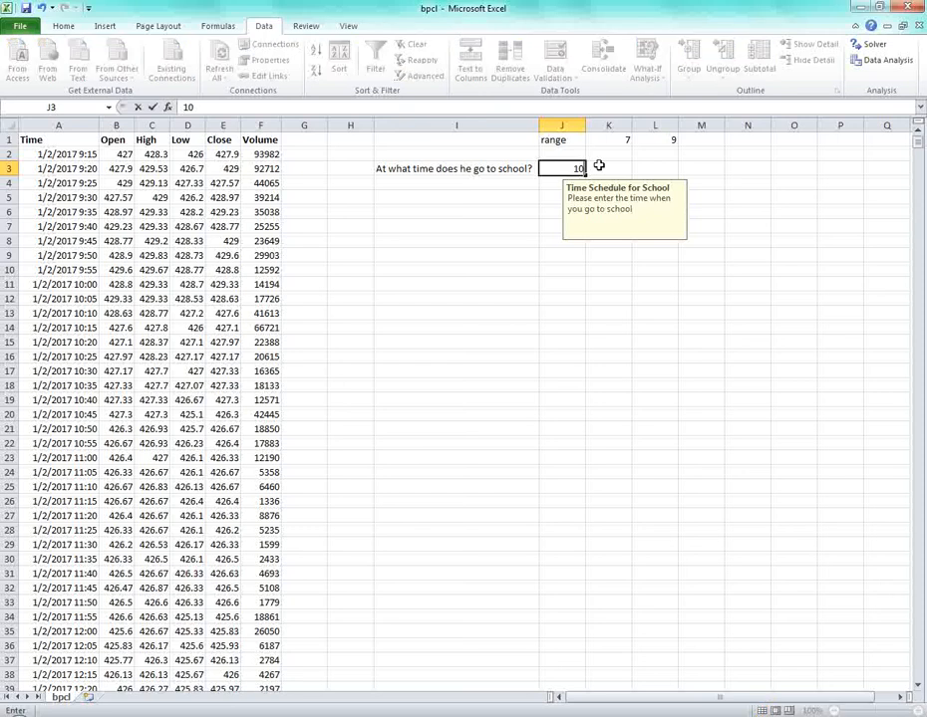
key("Return")
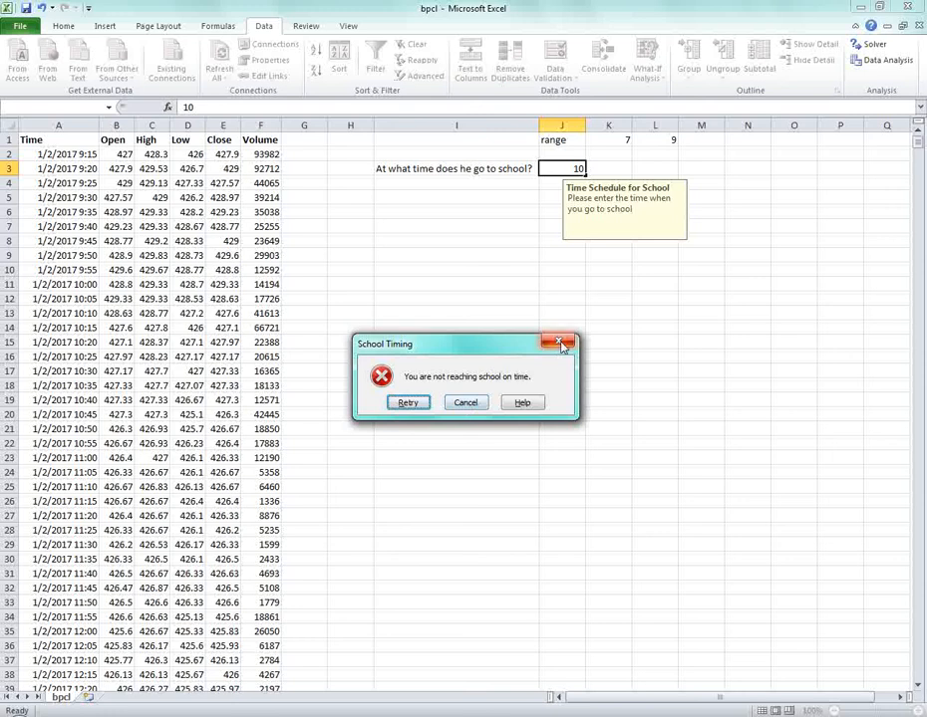
Cancel the rejected entry and Clear All on the range I1:M5.
left_click(466, 402)
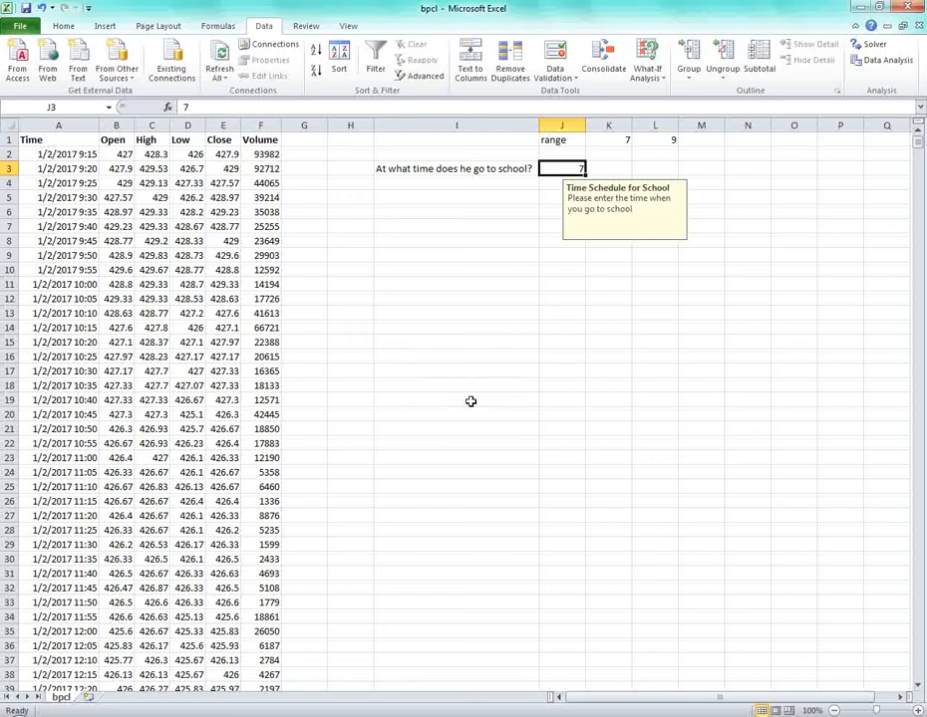
left_click(533, 225)
left_click(395, 145)
left_click_drag(396, 151, 707, 191)
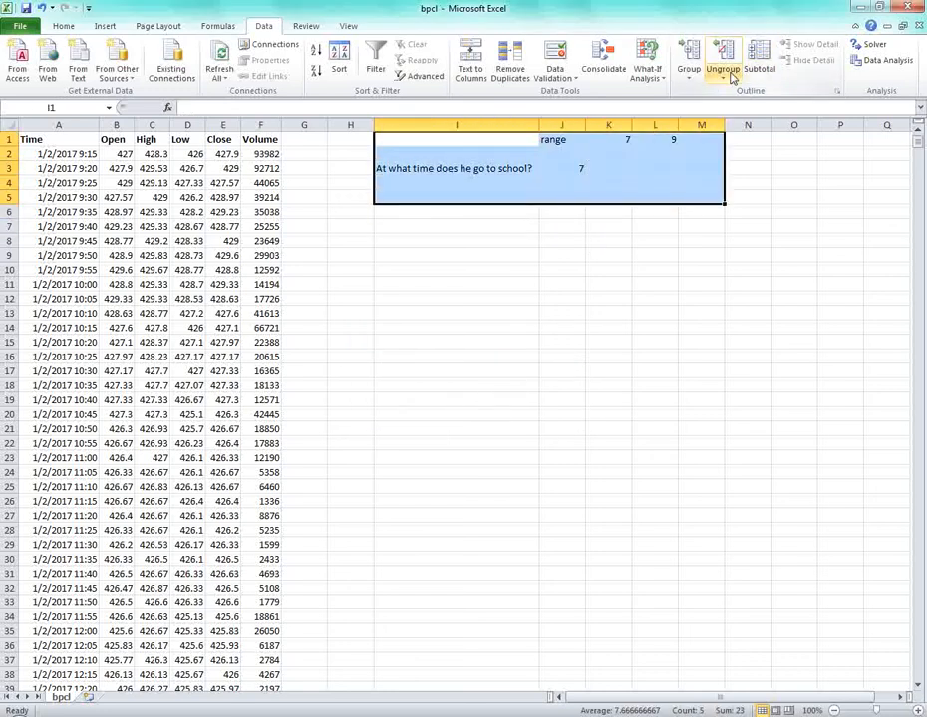
left_click(63, 26)
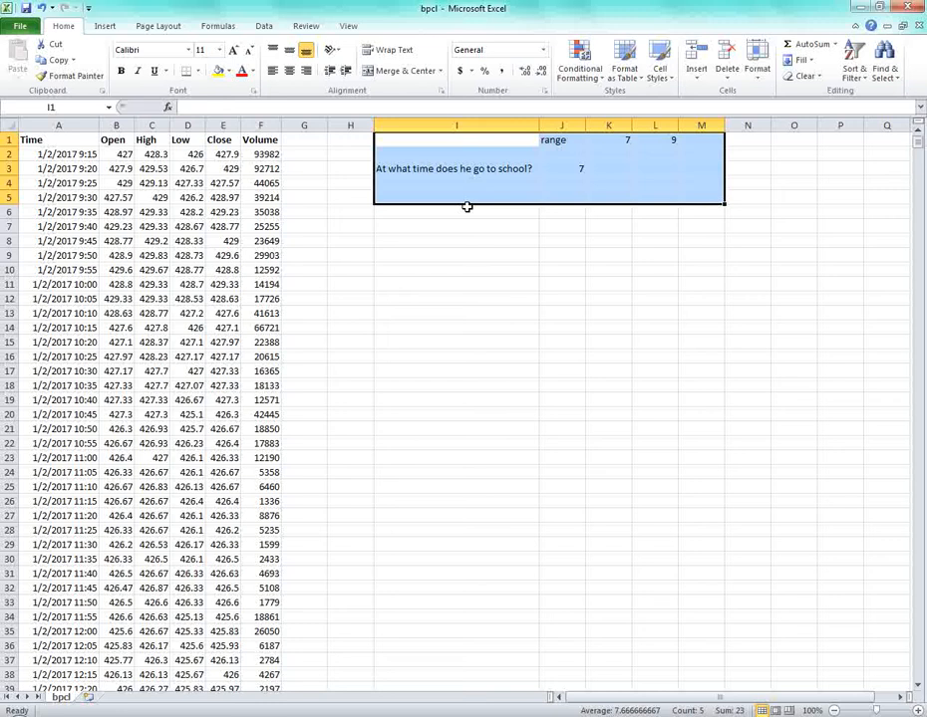
left_click(804, 76)
left_click(817, 96)
Check that J2:J3 and L4 are empty, then select the 9:20 time in A3.
left_click(564, 270)
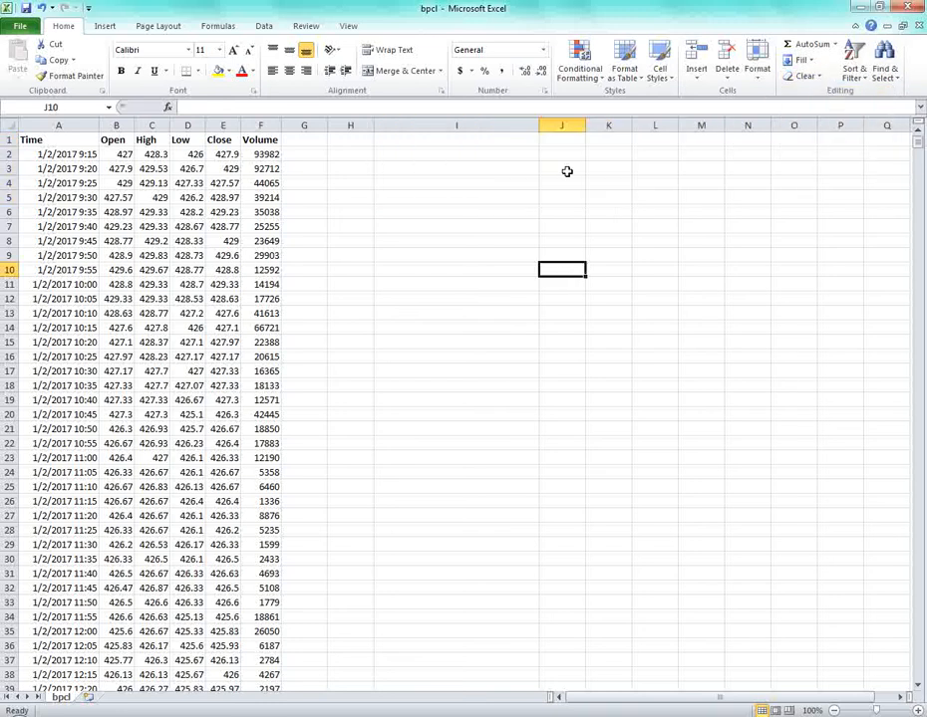
left_click_drag(551, 159, 564, 168)
left_click(653, 183)
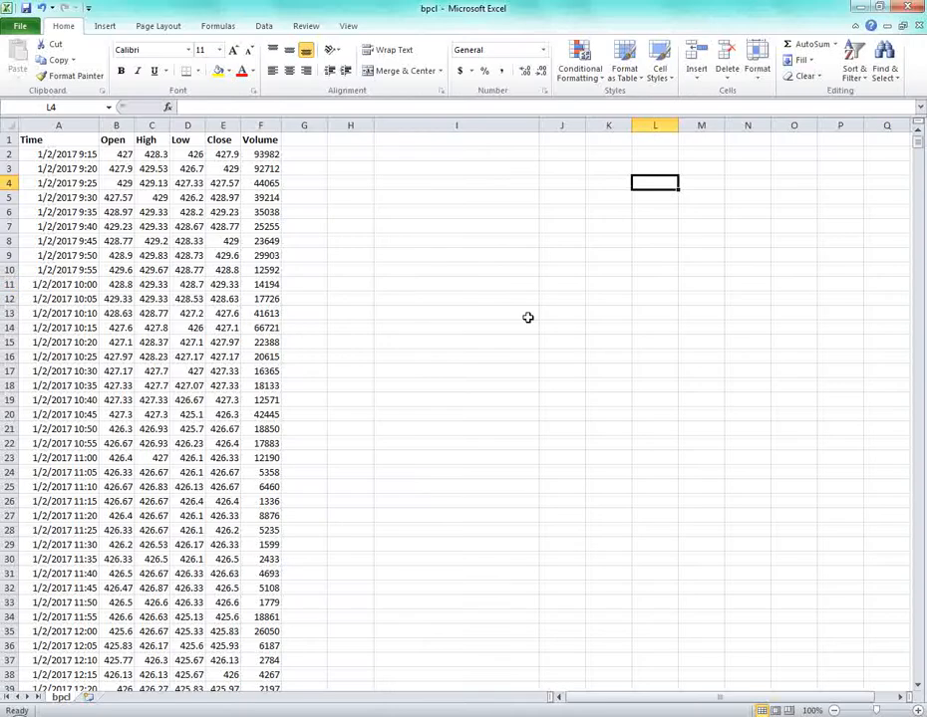
left_click(418, 285)
left_click(55, 169)
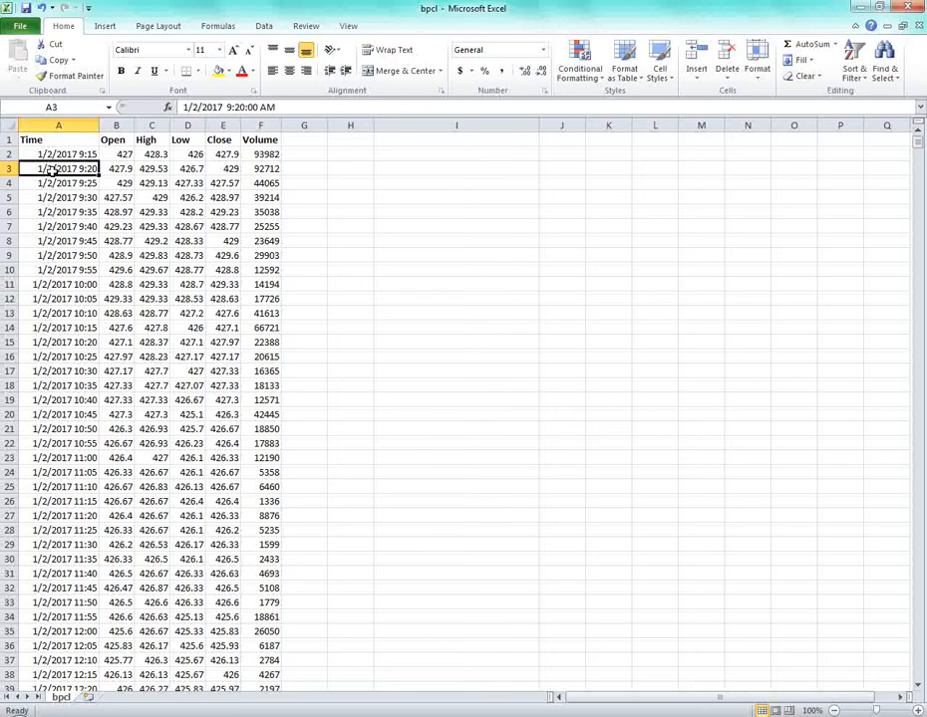
Inspect the Open values in B2 and B6, then bold the price rows B3:F7.
left_click(109, 211)
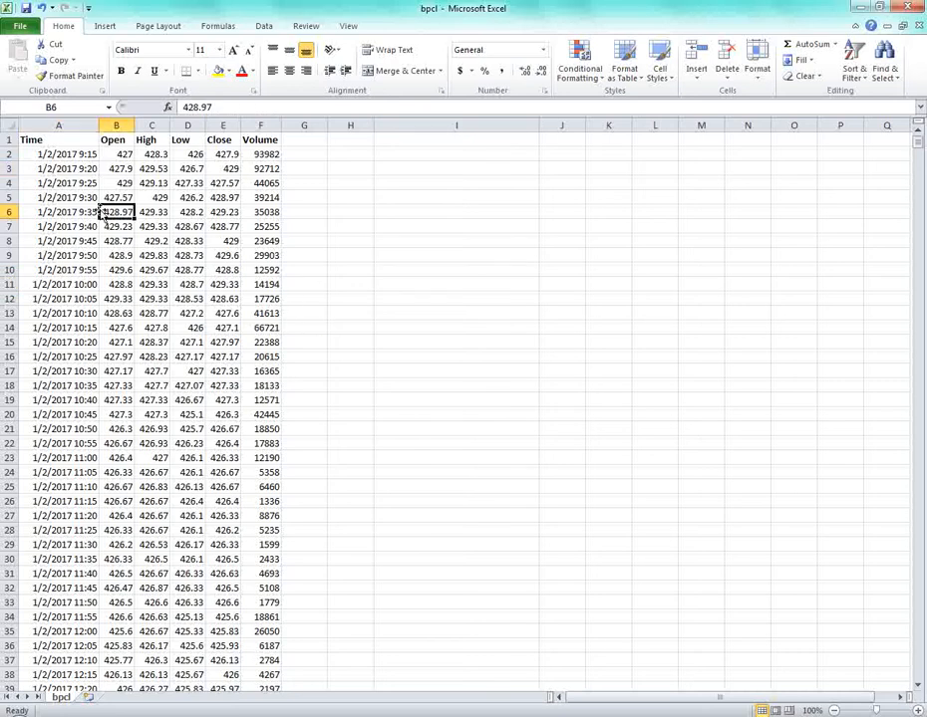
left_click(120, 155)
left_click(122, 209)
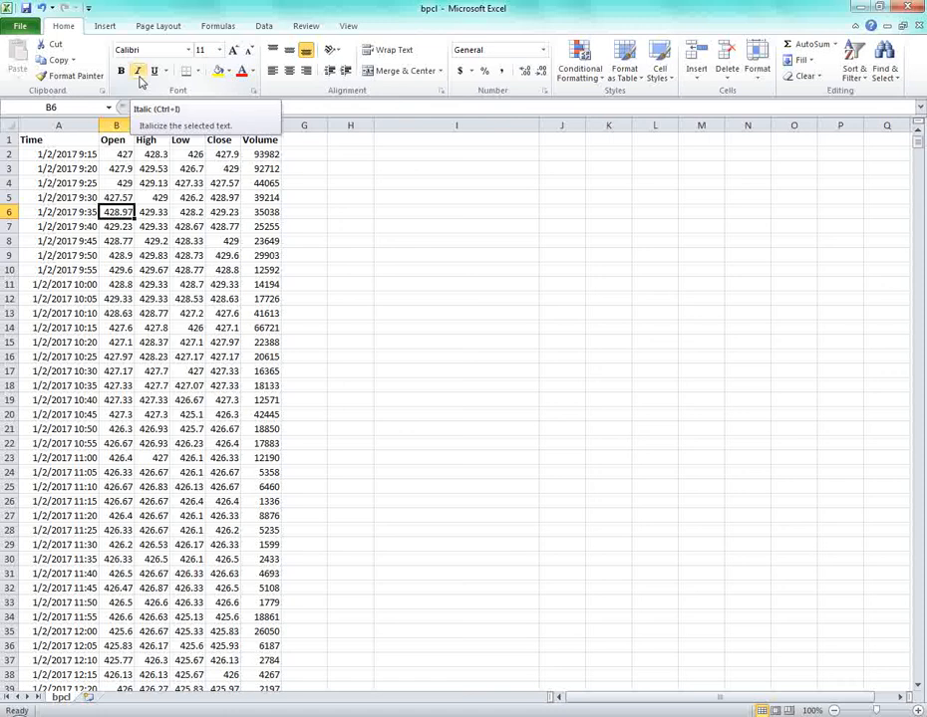
left_click(480, 269)
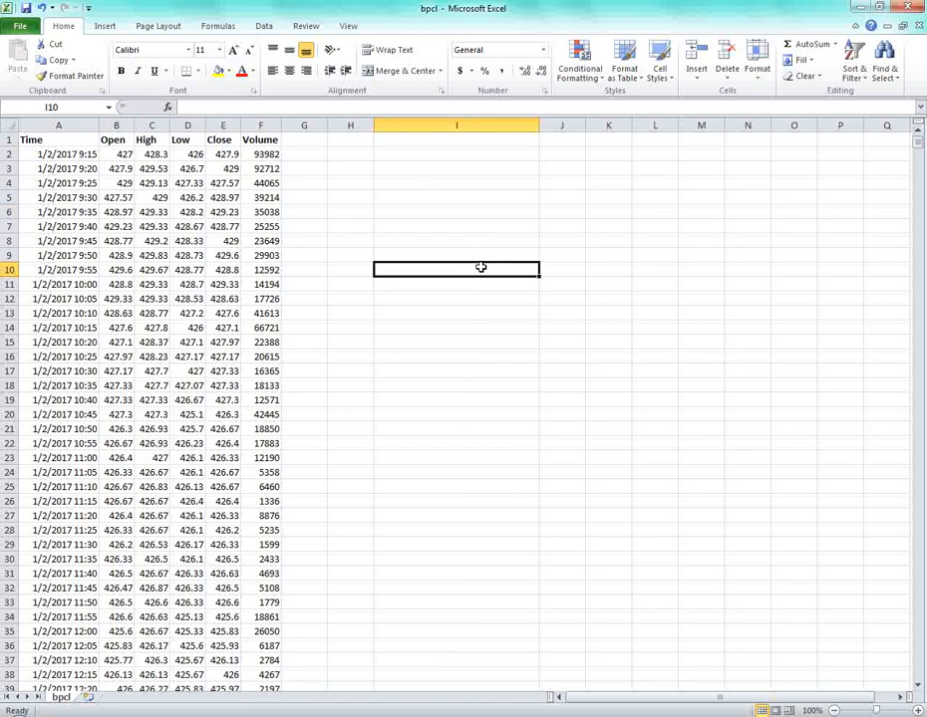
left_click_drag(113, 170, 274, 222)
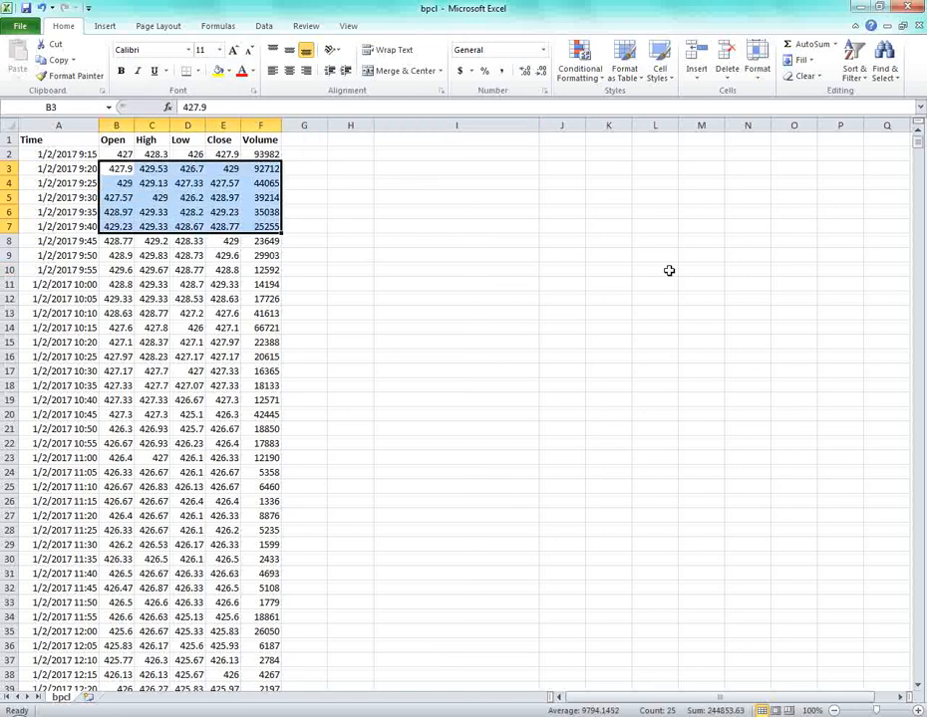
key("ctrl+b")
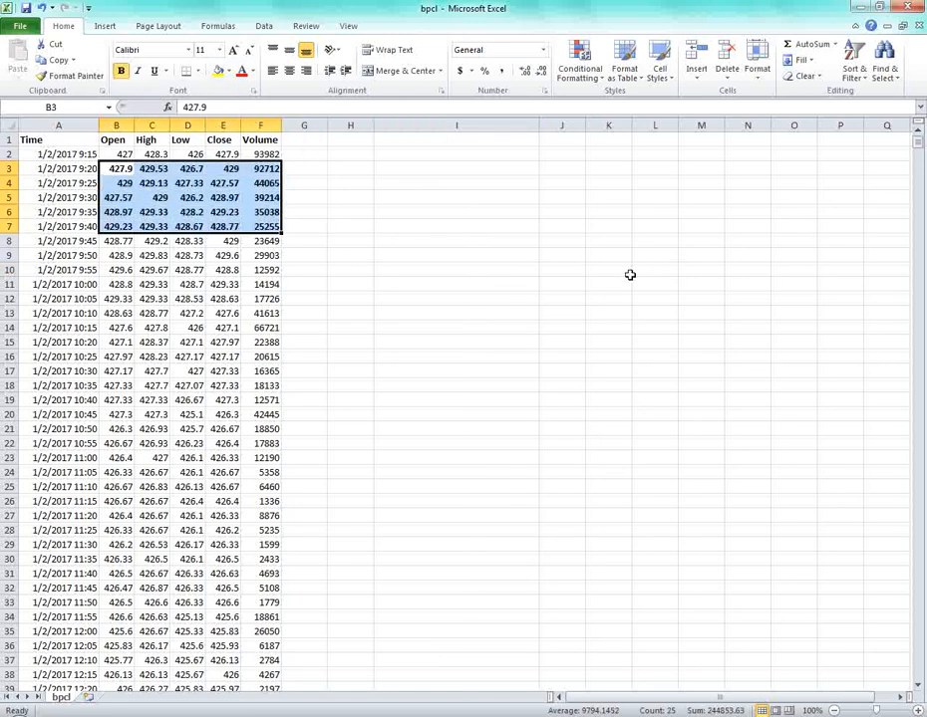
Remove the bold from B3:F7 again and select the header row A1:E1.
key("Right")
key("Right")
key("Left")
key("Left")
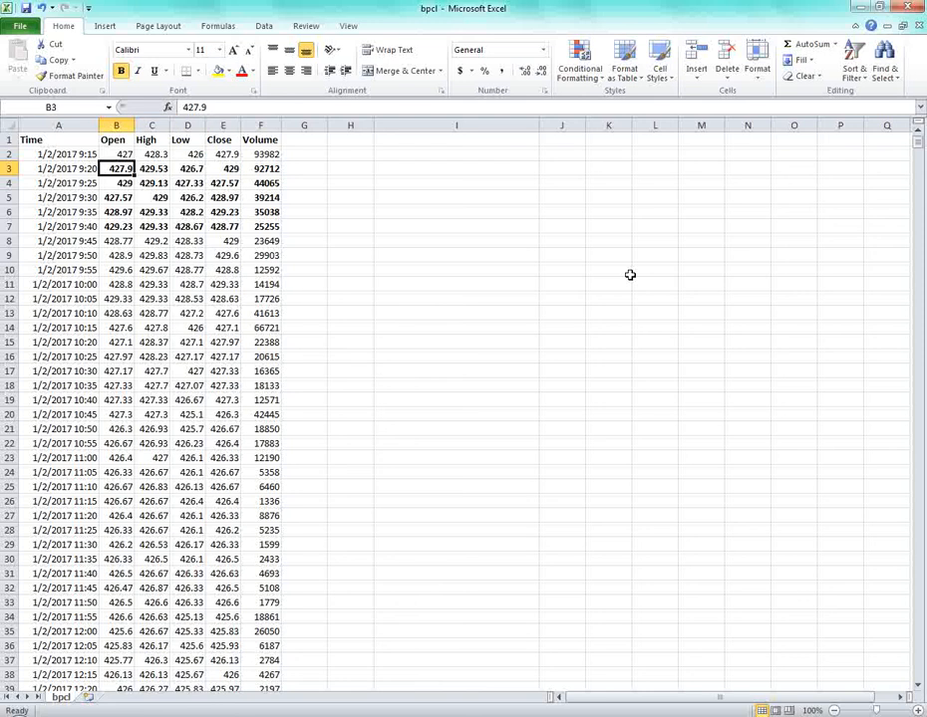
key("shift+Down")
key("shift+Down")
key("shift+Down")
key("shift+Down")
key("shift+Right")
key("shift+Right")
key("shift+Right")
key("shift+Right")
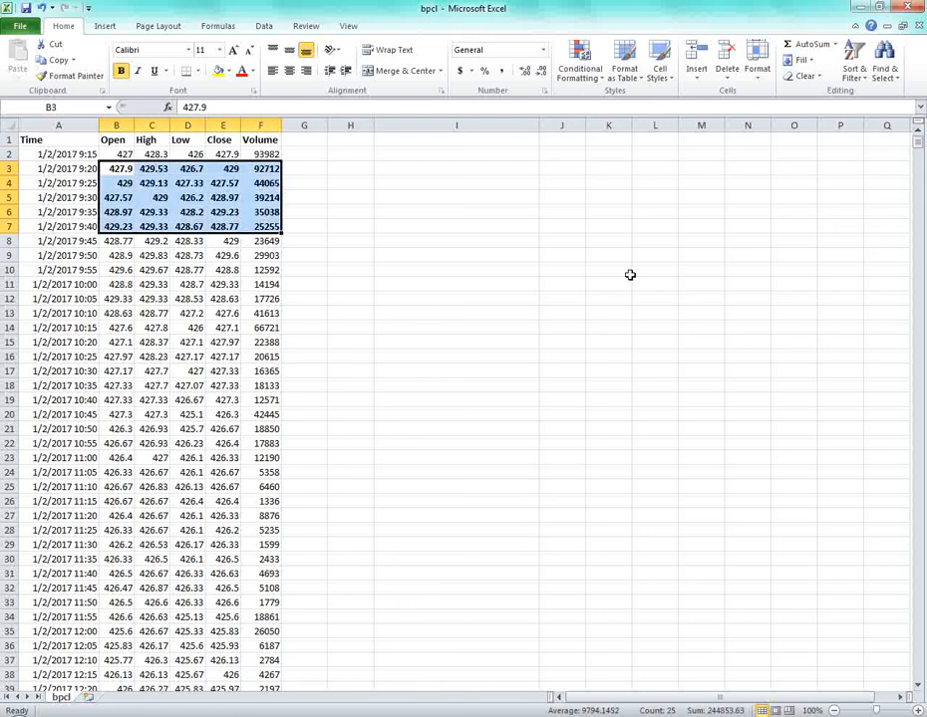
key("ctrl+b")
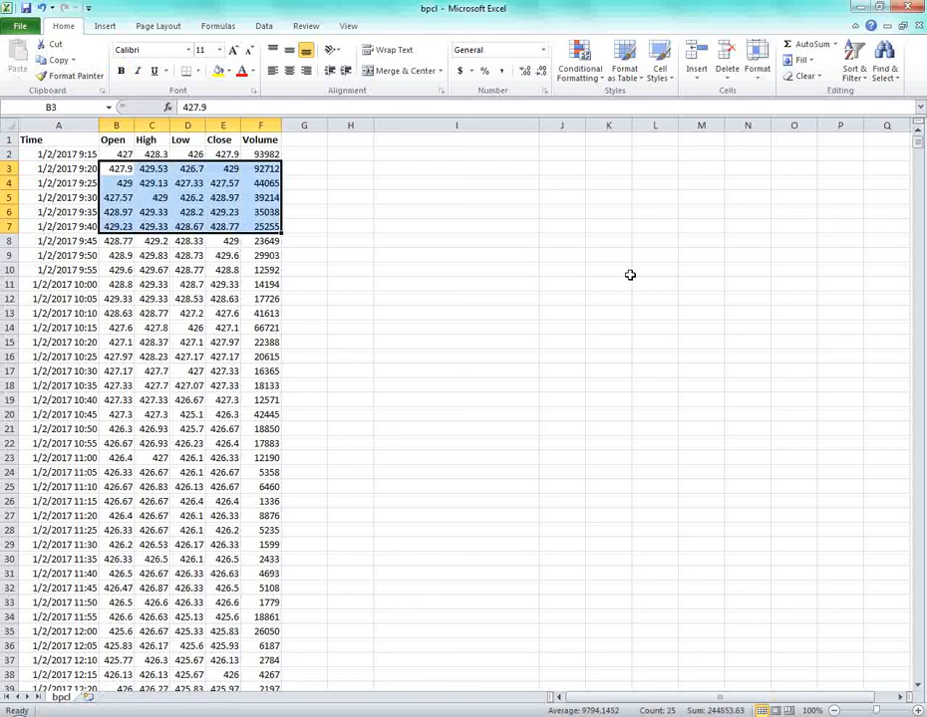
left_click(379, 298)
left_click_drag(31, 139, 261, 141)
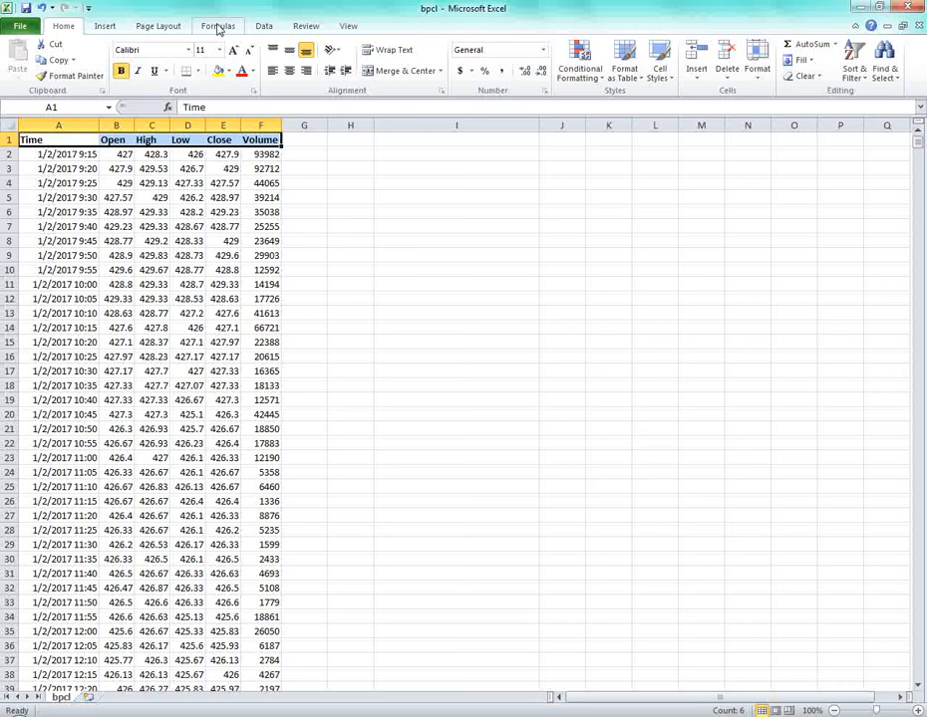
Show the Data tools and add AutoFilter arrows to header row A1:F1 with Ctrl+Shift+L.
left_click(267, 26)
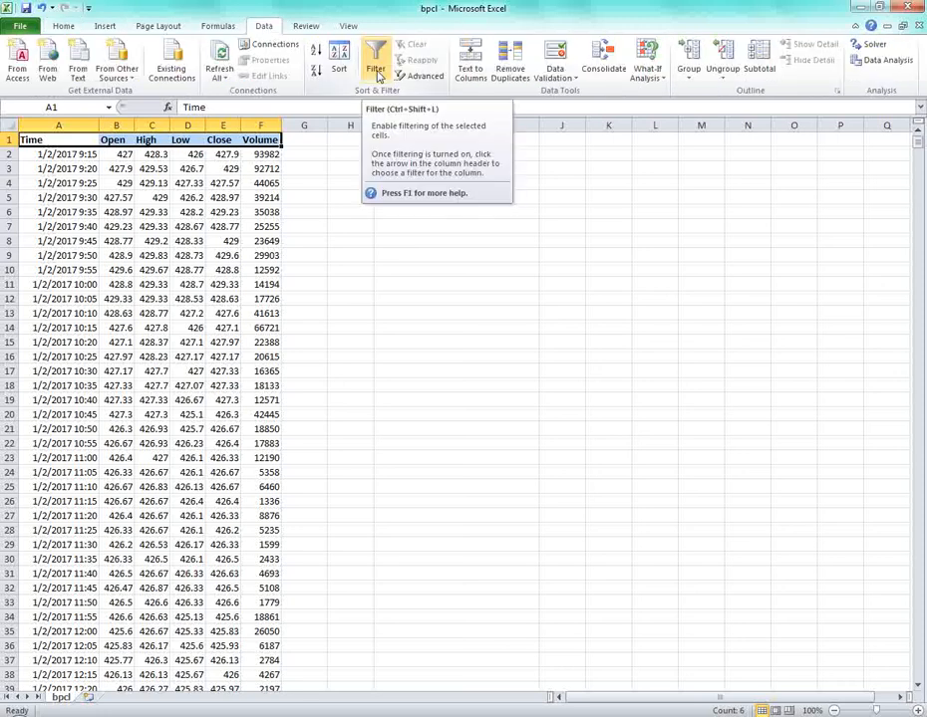
left_click(222, 313)
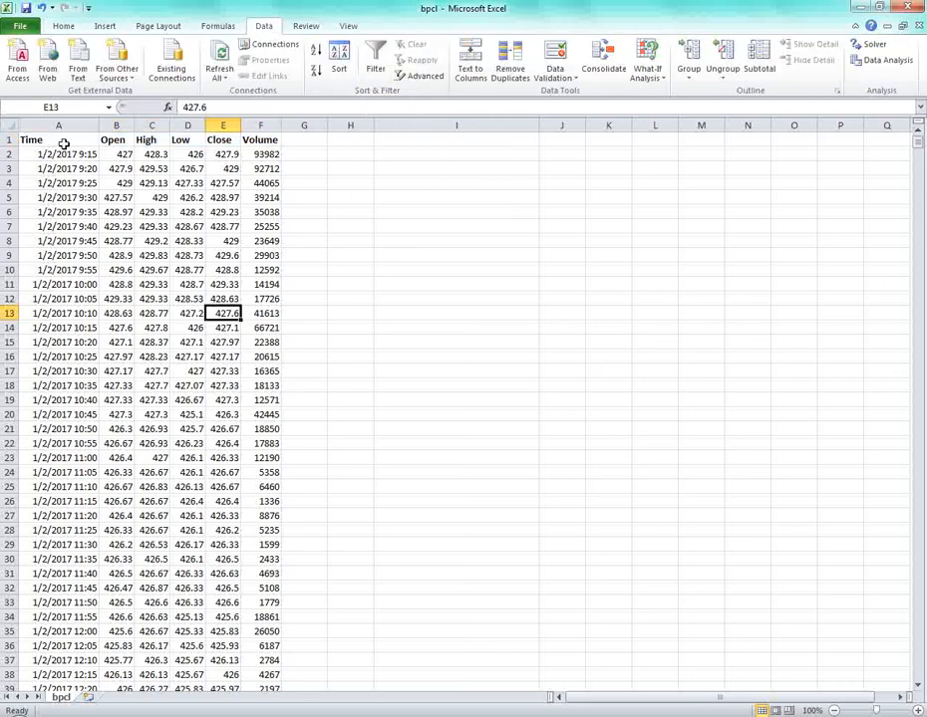
left_click_drag(55, 141, 261, 140)
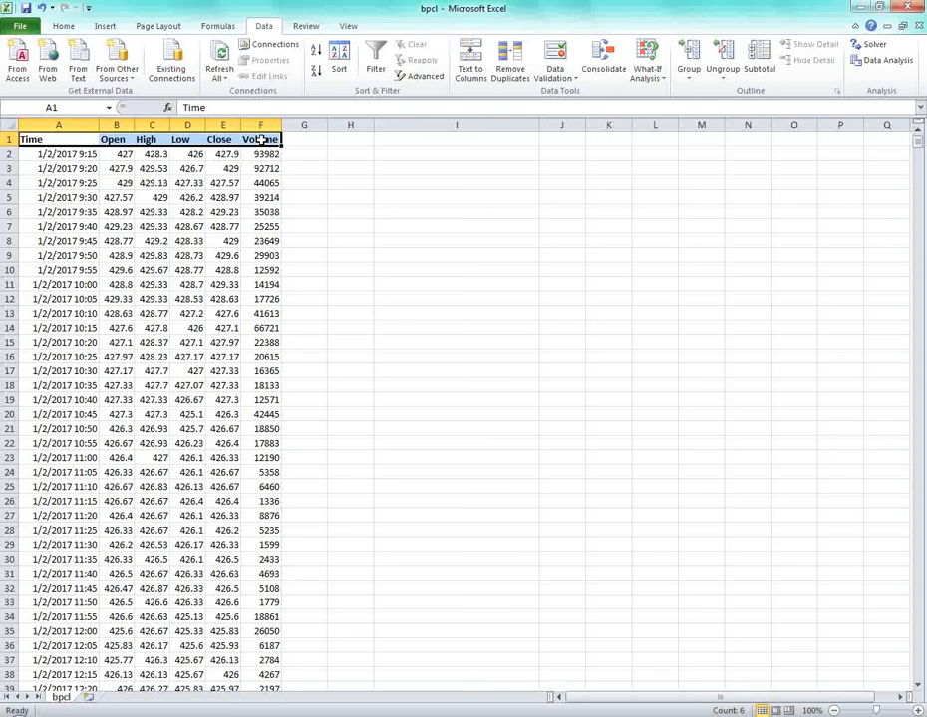
key("ctrl+shift+l")
Reselect A1:F1 and toggle the AutoFilter off again, leaving the header row unfiltered.
left_click(250, 183)
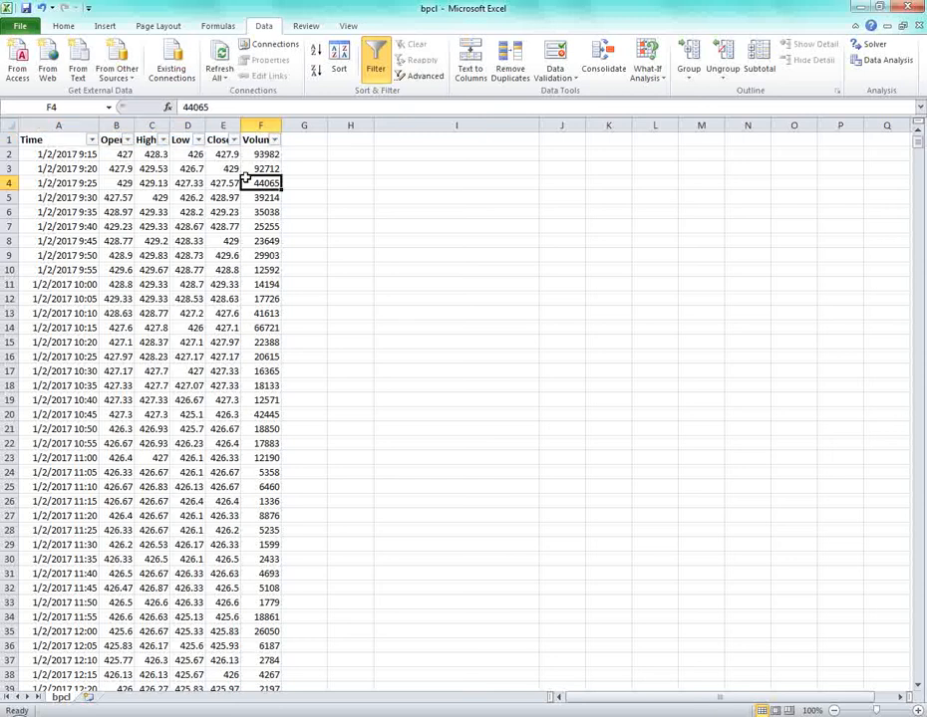
left_click_drag(35, 141, 261, 140)
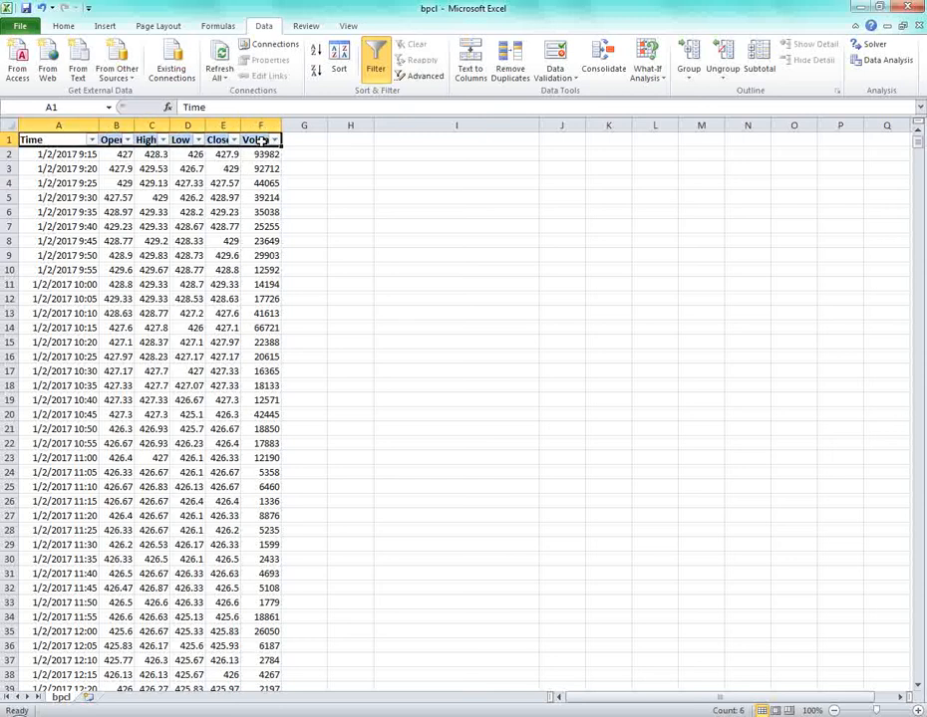
key("ctrl+shift+l")
left_click(219, 242)
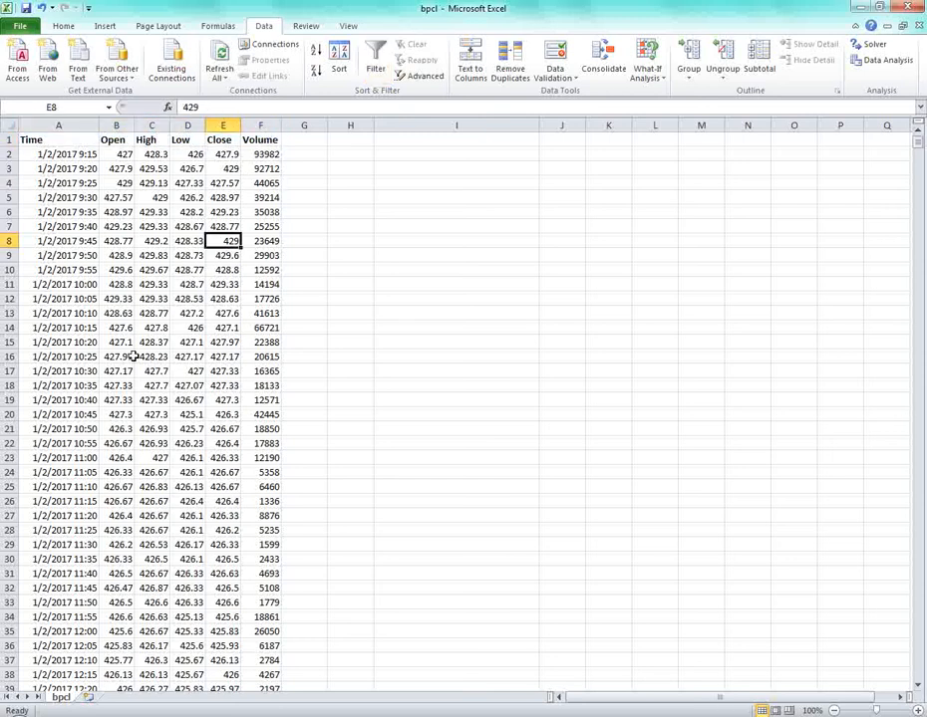
left_click(121, 156)
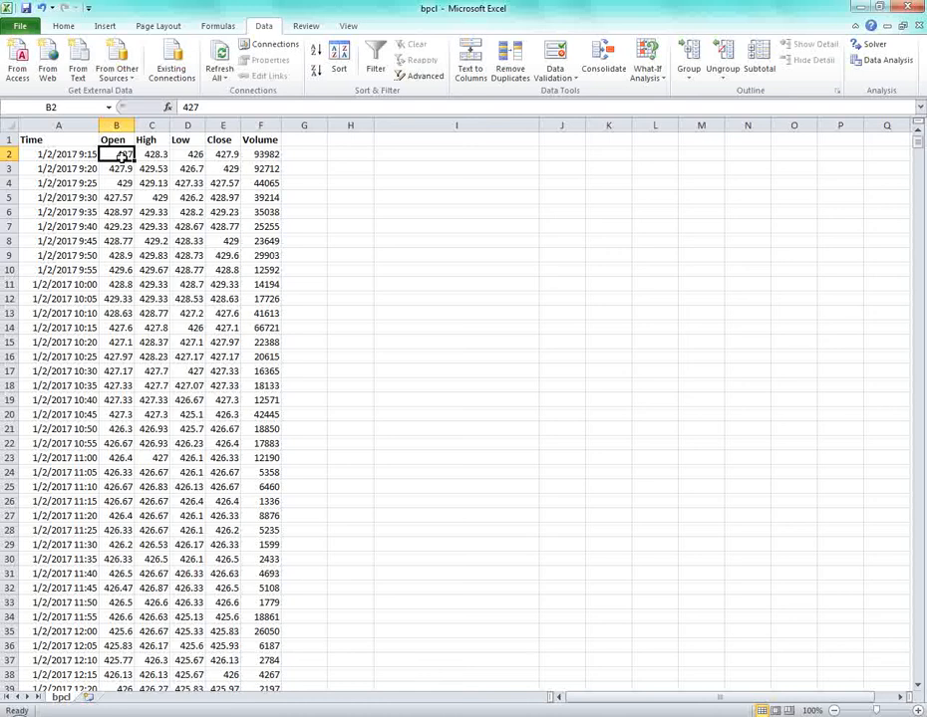
Copy the Open–Volume block B1:F8 and paste it at J1, viewing the Paste Options.
left_click_drag(118, 141, 242, 240)
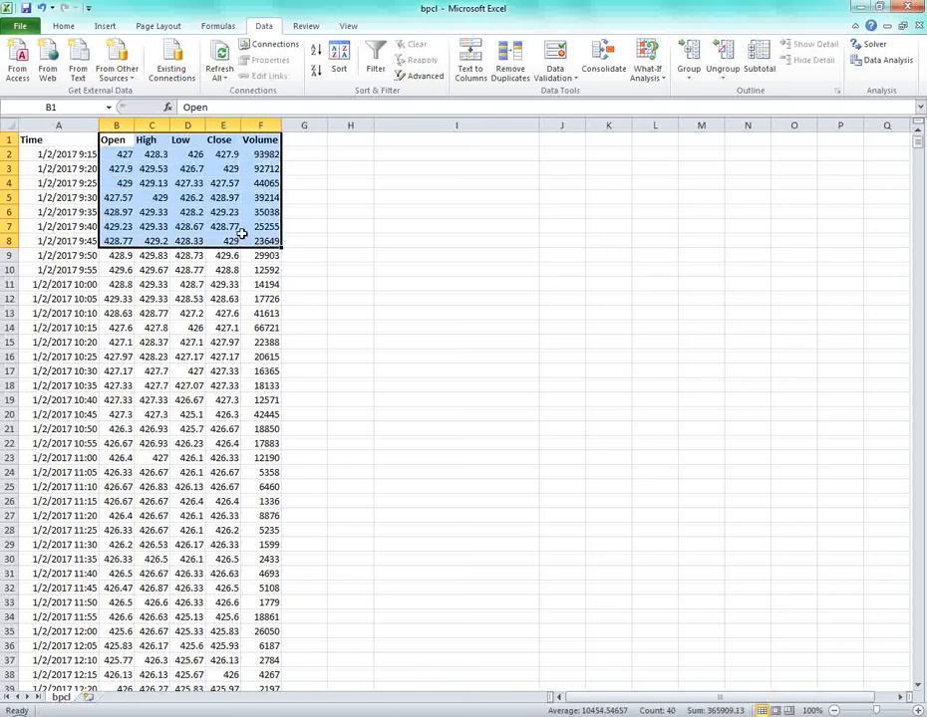
key("ctrl+c")
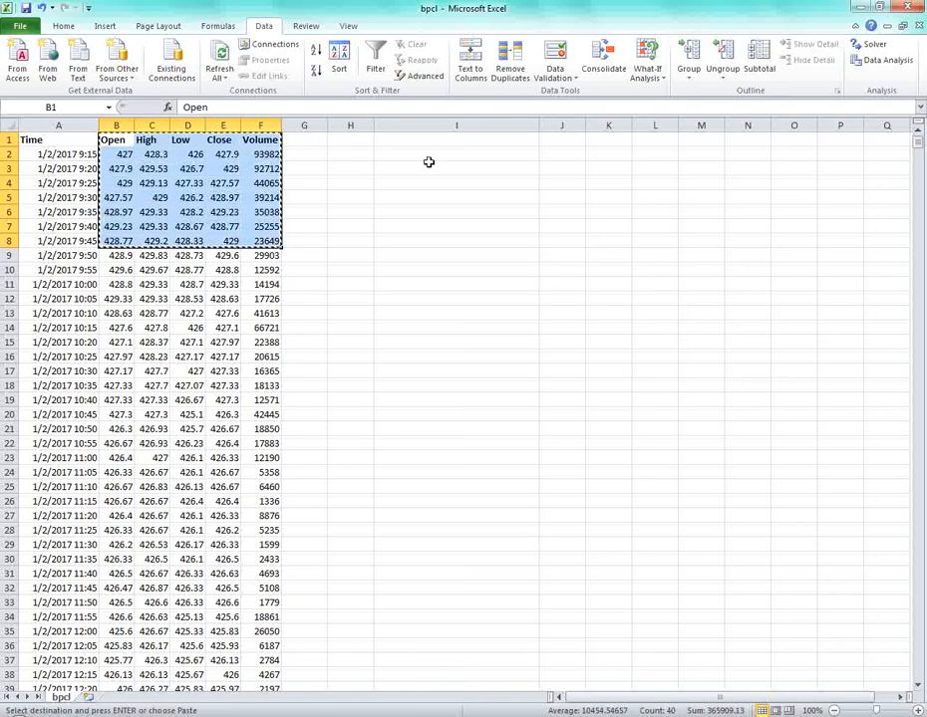
left_click(548, 140)
key("ctrl+v")
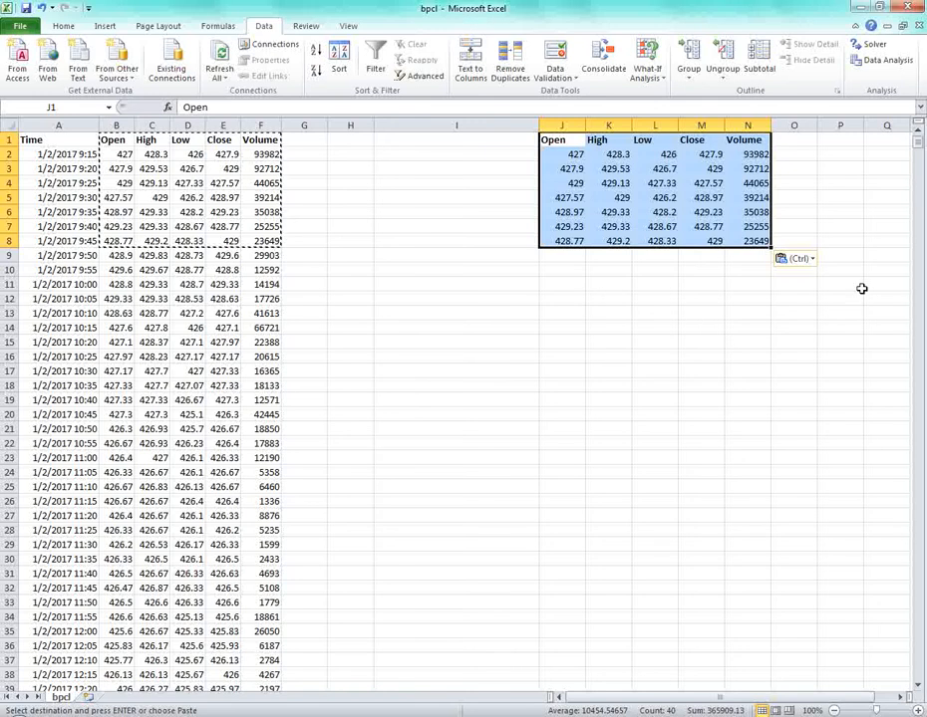
key("ctrl")
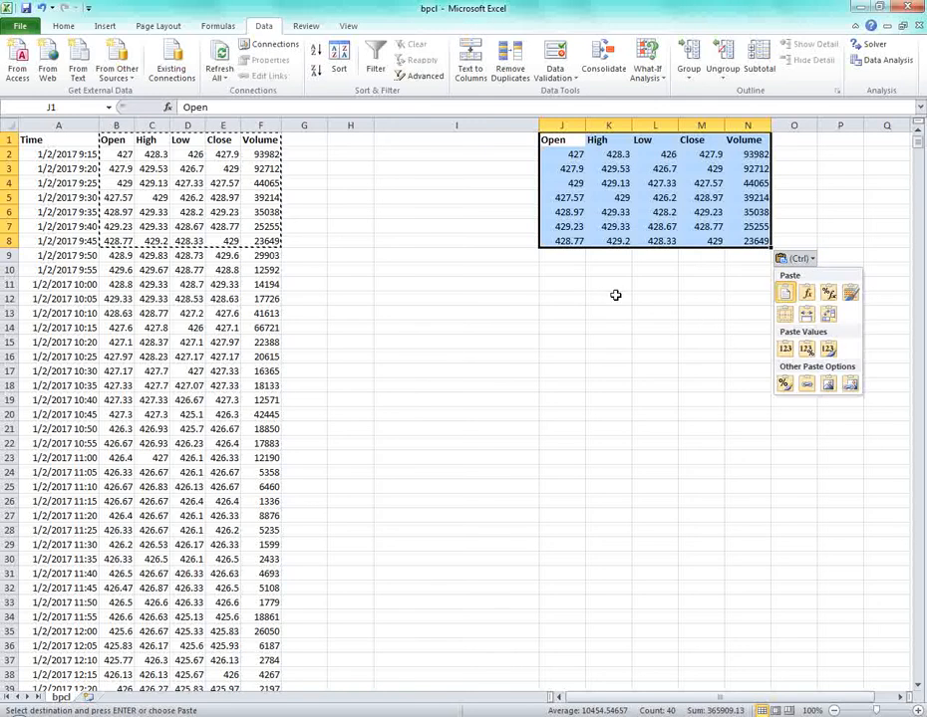
Remove the pasted J1:N8 block with Home > Clear > Clear All.
left_click_drag(554, 140, 735, 235)
left_click(69, 26)
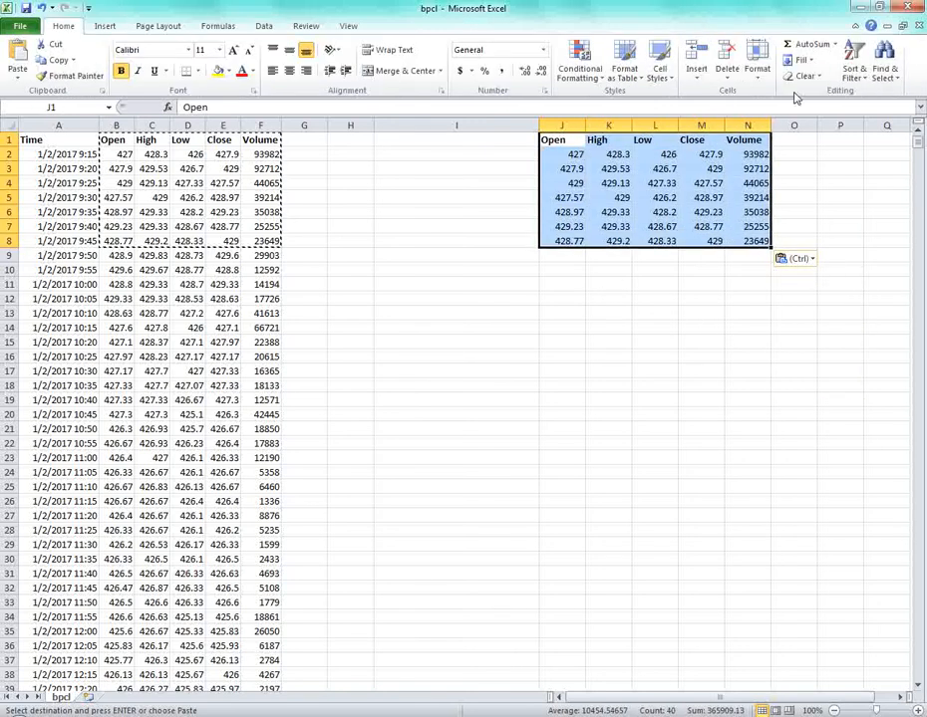
left_click(800, 76)
left_click(809, 92)
left_click(642, 297)
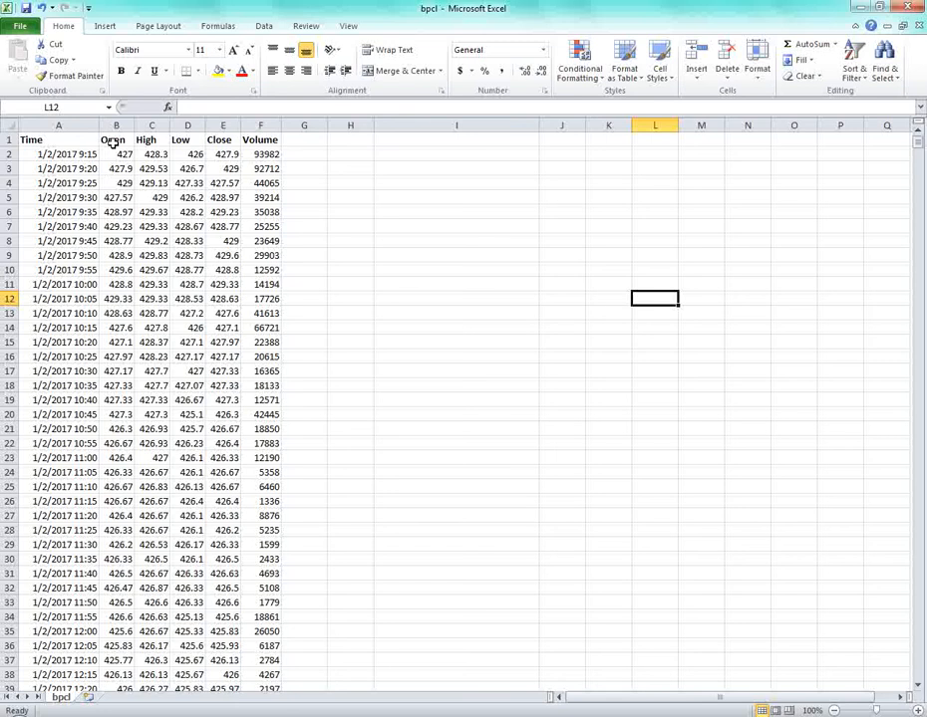
left_click_drag(113, 143, 261, 255)
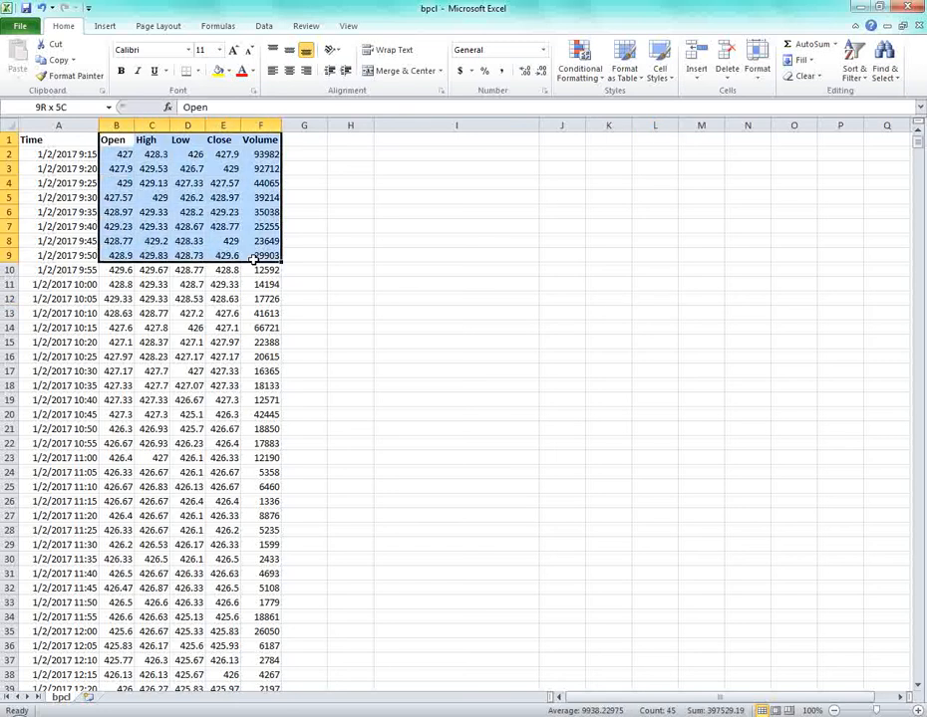
left_click(237, 193)
Enter the High minus Low formula =C2-D2 in H2.
left_click(349, 156)
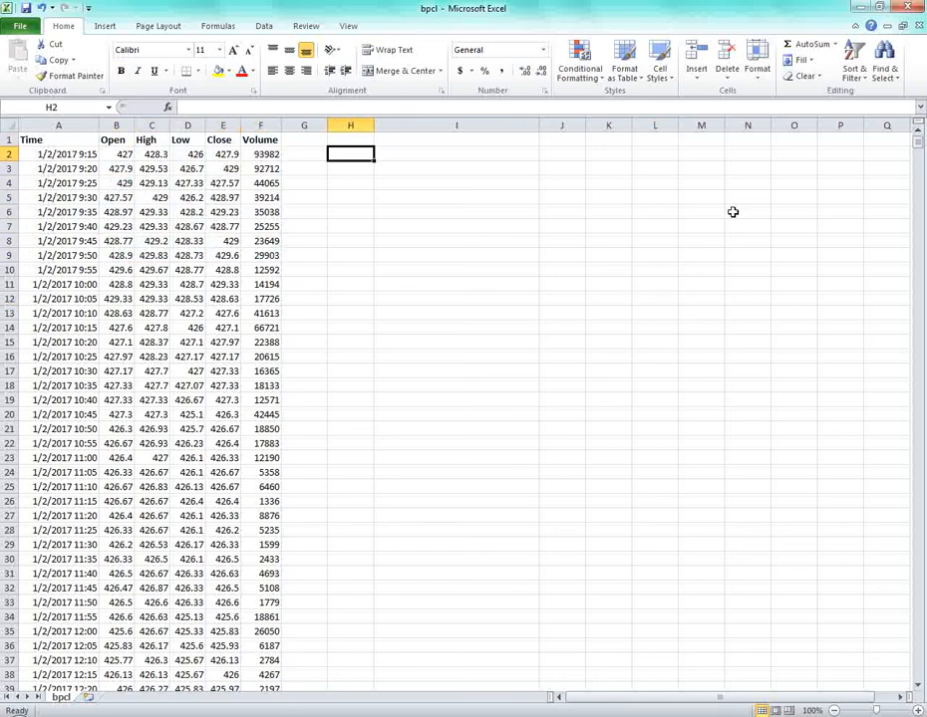
type("=")
key("Left")
key("Left")
key("Left")
key("Left")
key("Left")
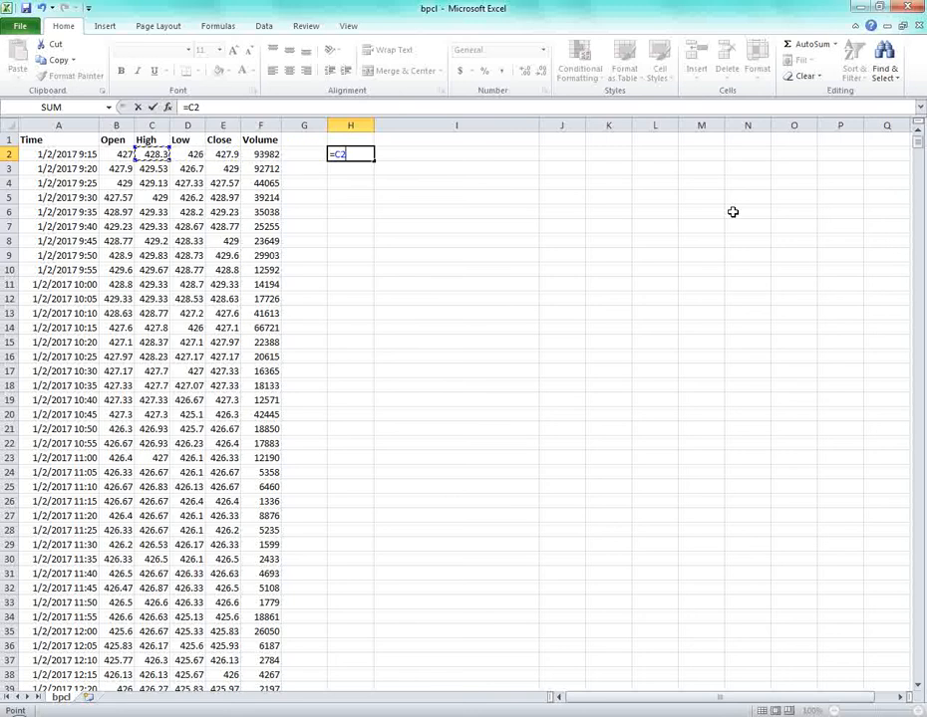
type("-")
key("Left")
key("Left")
key("Left")
key("Left")
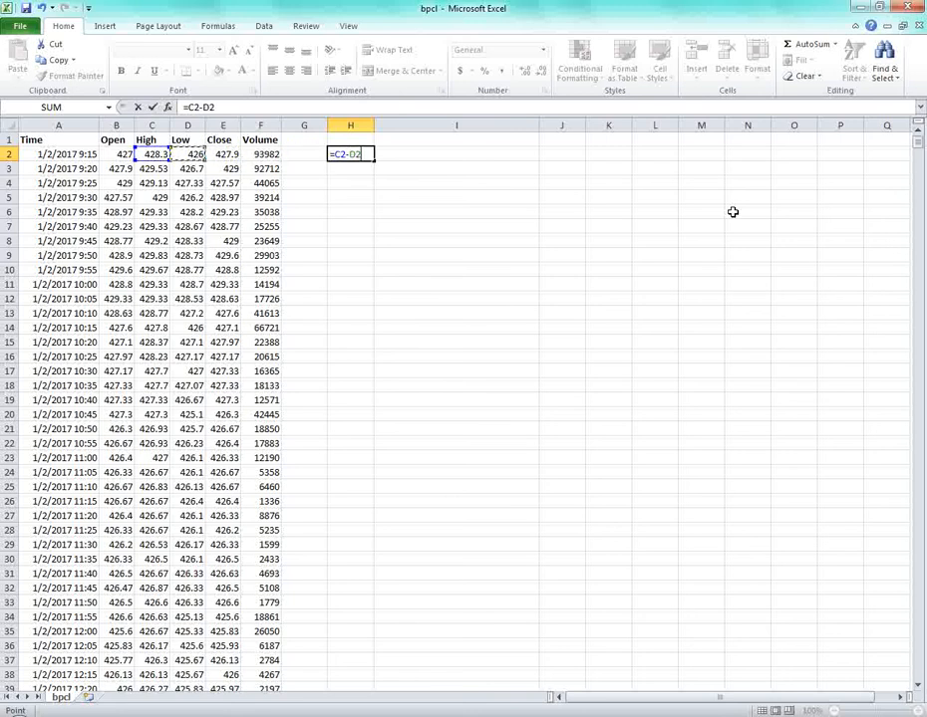
key("Tab")
key("Left")
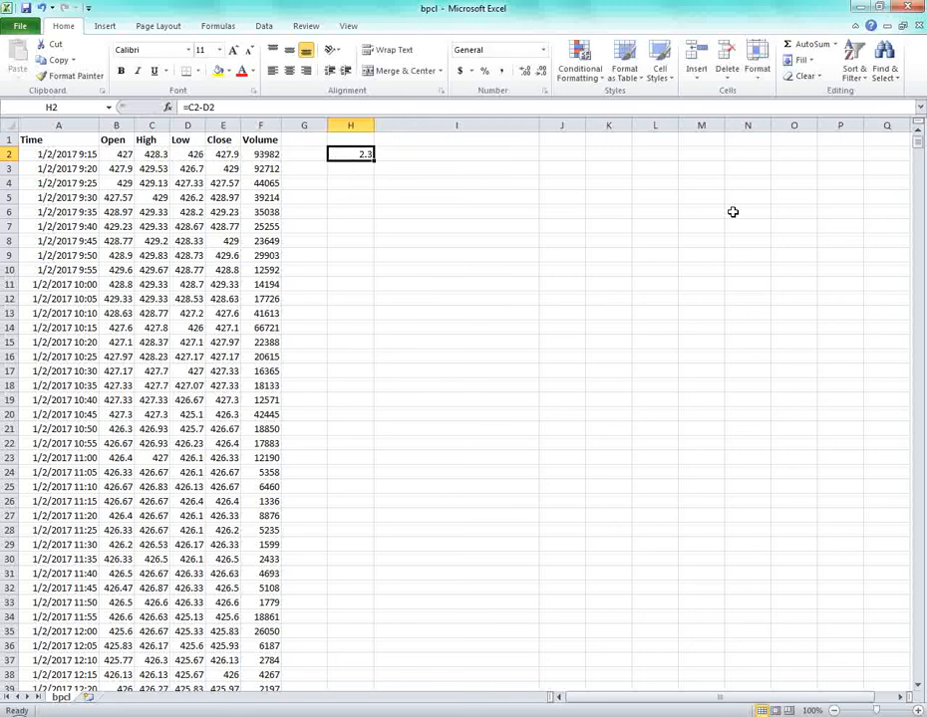
Copy H2's formula into M2 and inspect its shifted references.
key("ctrl+c")
key("Right")
key("Right")
key("Right")
key("Right")
key("Right")
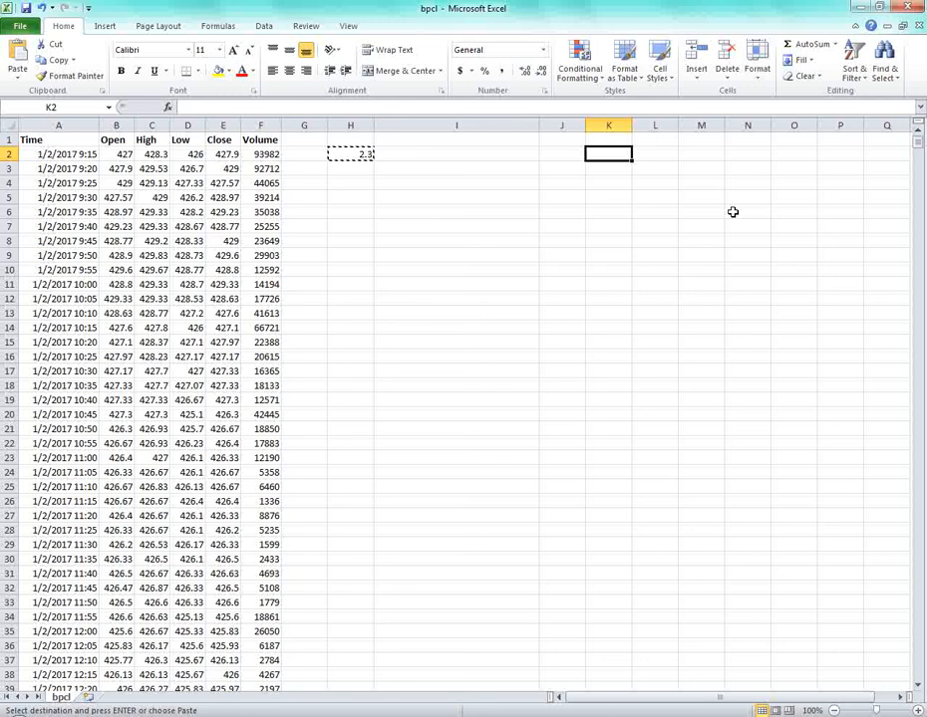
key("ctrl+v")
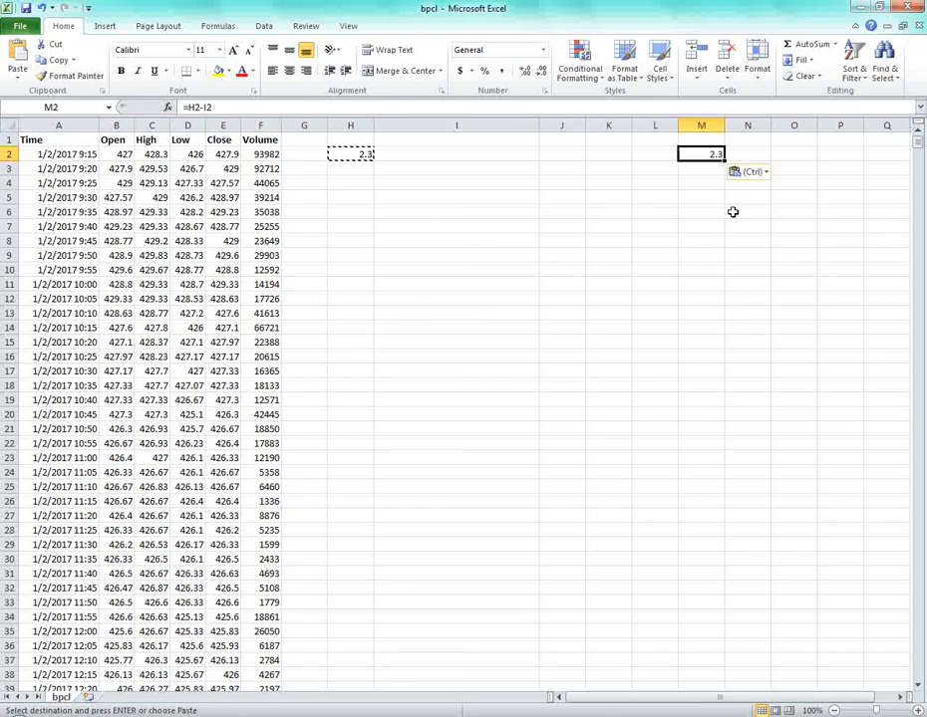
key("Left")
key("Left")
key("Right")
key("Right")
key("F2")
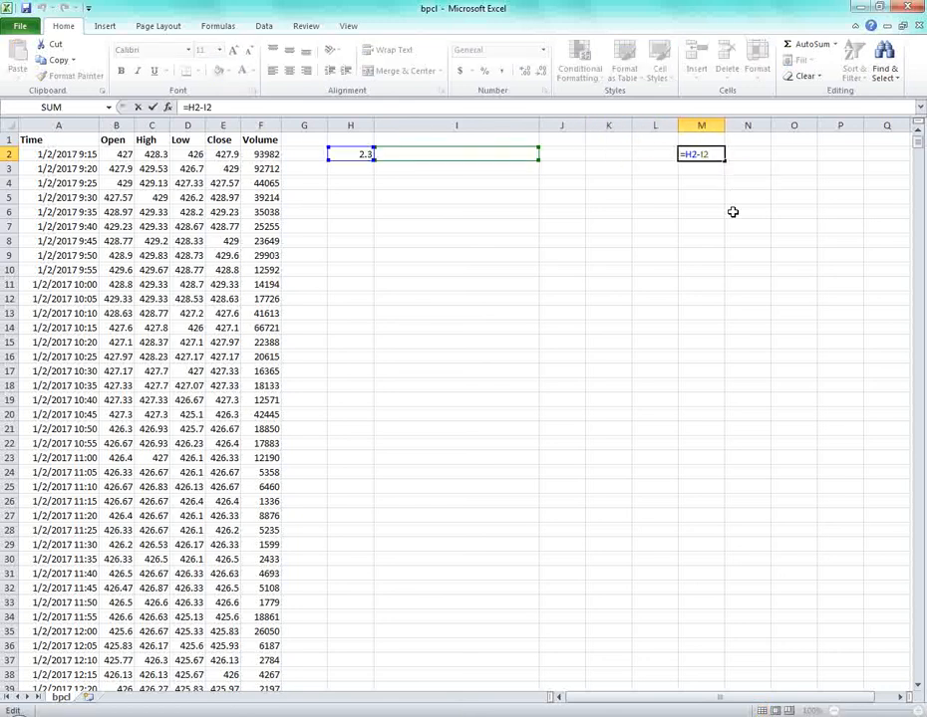
key("Escape")
Compare the cell references of H2's formula with M2's relative copy.
key("Left")
key("Left")
key("Left")
key("Left")
key("Left")
key("Left")
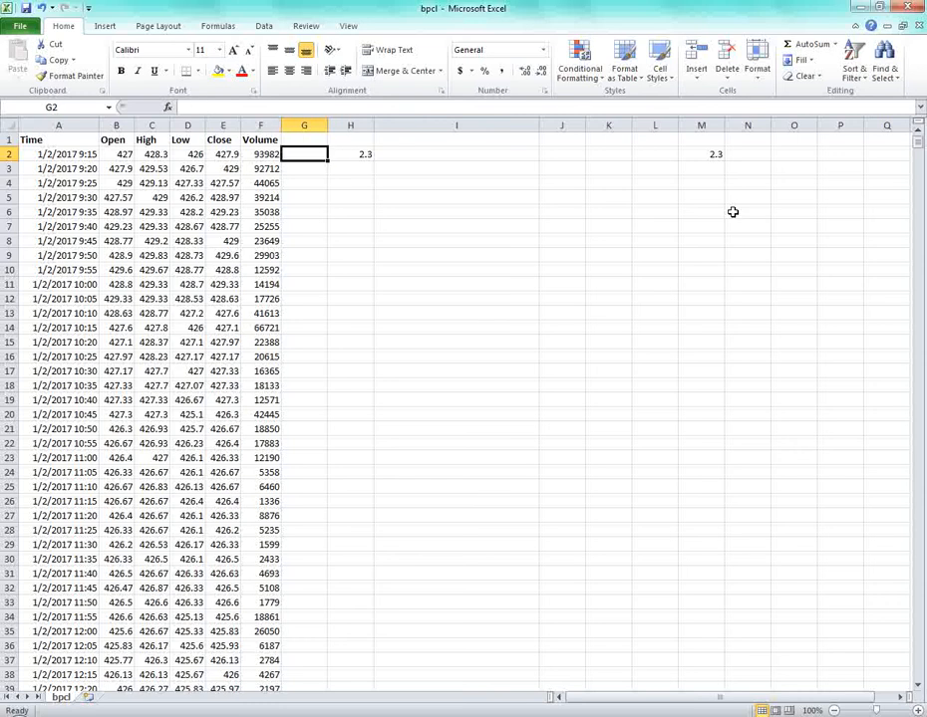
key("Right")
key("F2")
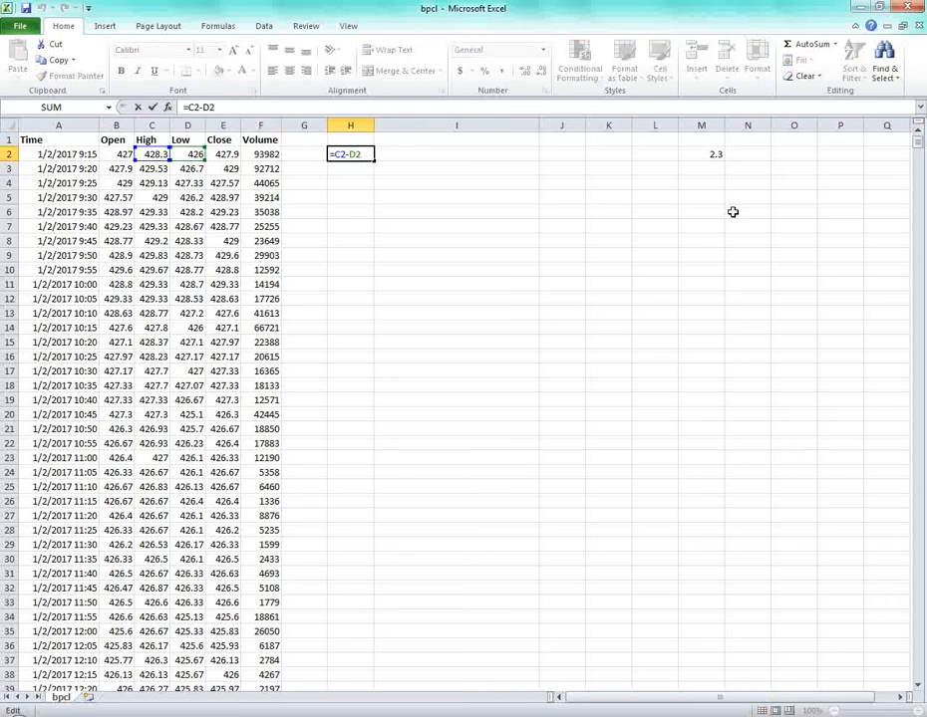
key("Escape")
key("Right")
key("Right")
key("Right")
key("Right")
key("Right")
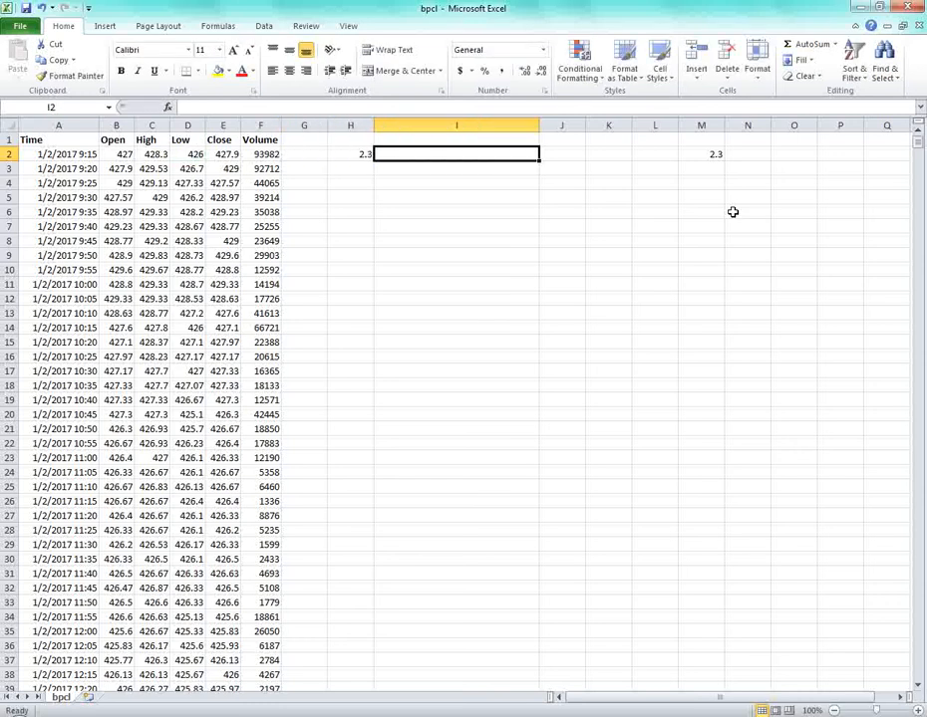
key("F2")
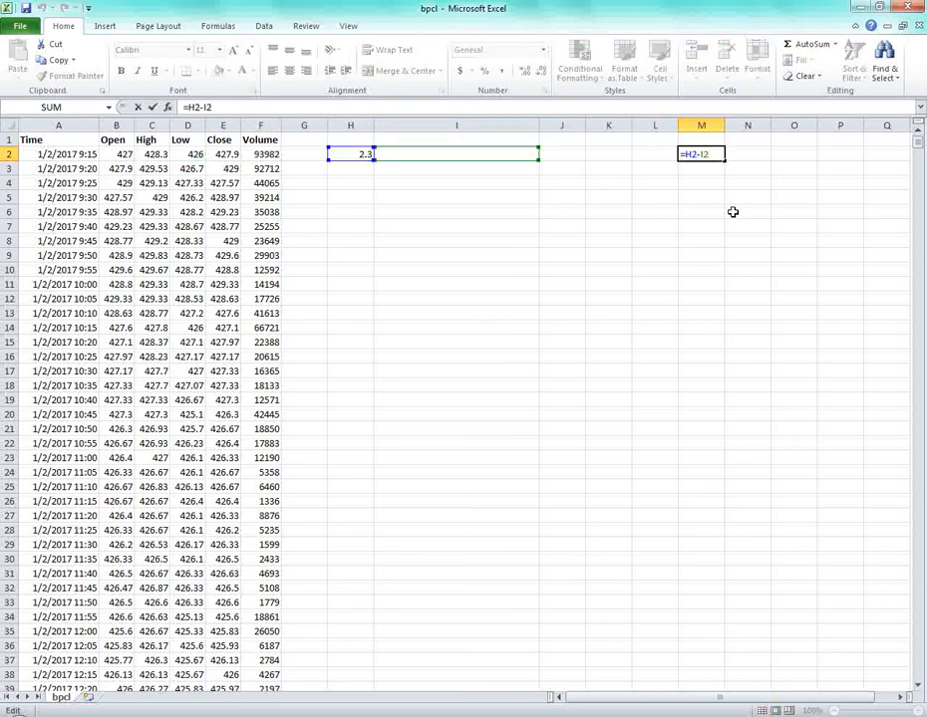
key("Escape")
key("Left")
key("Right")
key("Left")
key("Left")
key("Left")
key("Left")
key("Left")
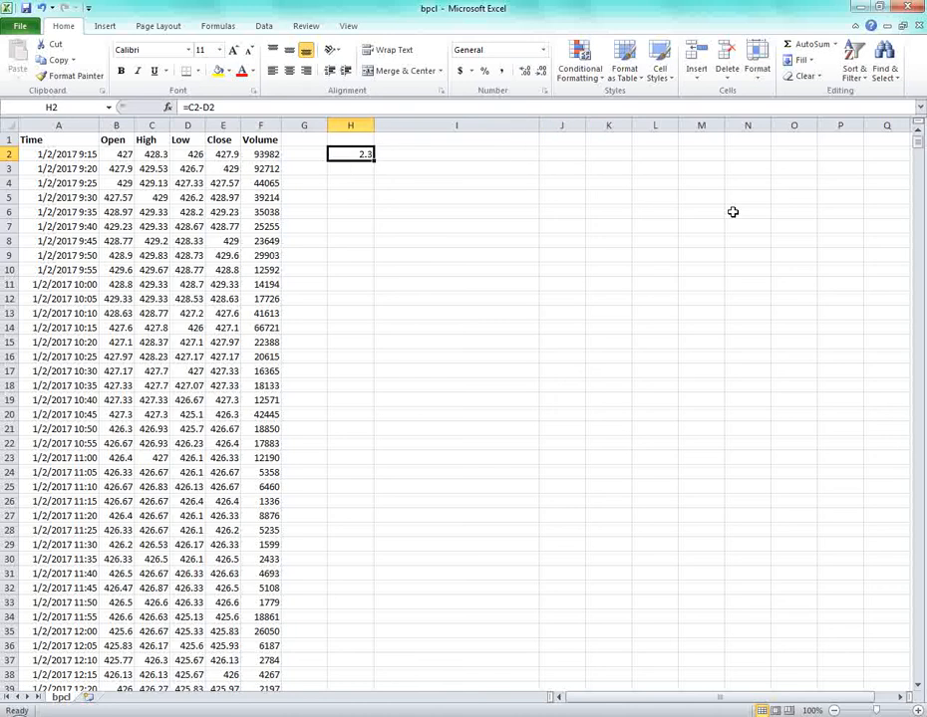
Paste H2's formula into O2, where the shifted references give 0, and recheck H2.
key("ctrl+c")
key("Right")
key("Right")
key("Right")
key("Right")
key("Right")
key("Right")
key("Right")
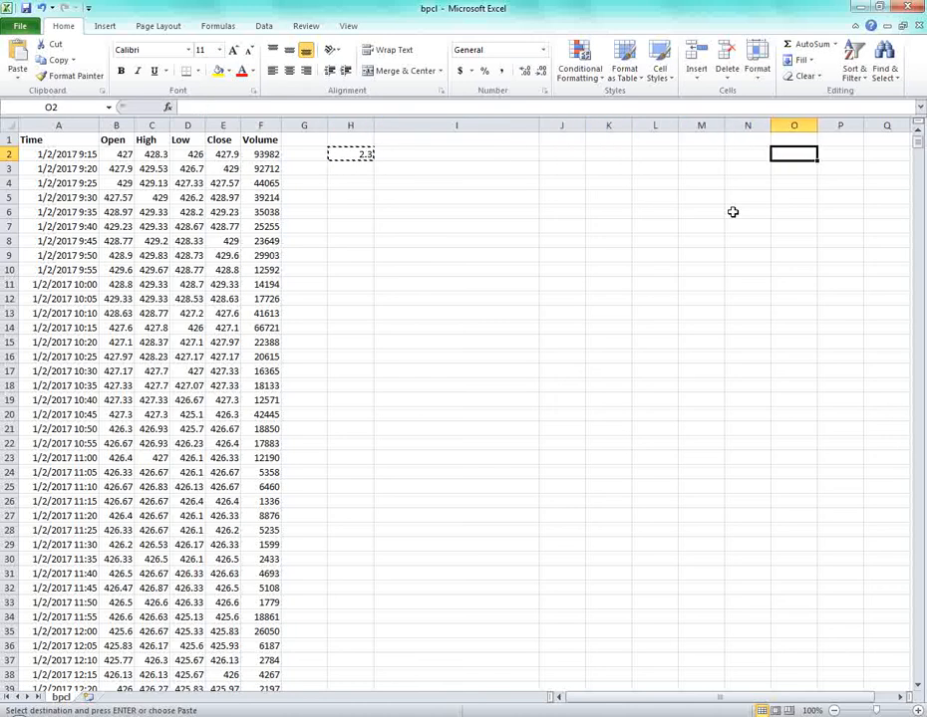
key("ctrl+v")
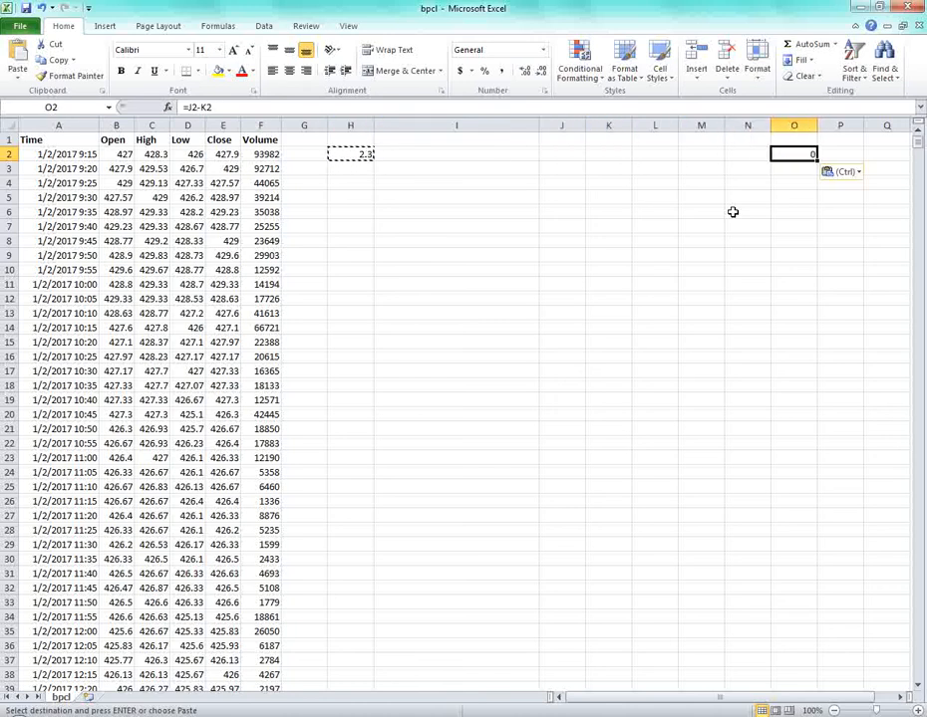
key("F2")
key("Escape")
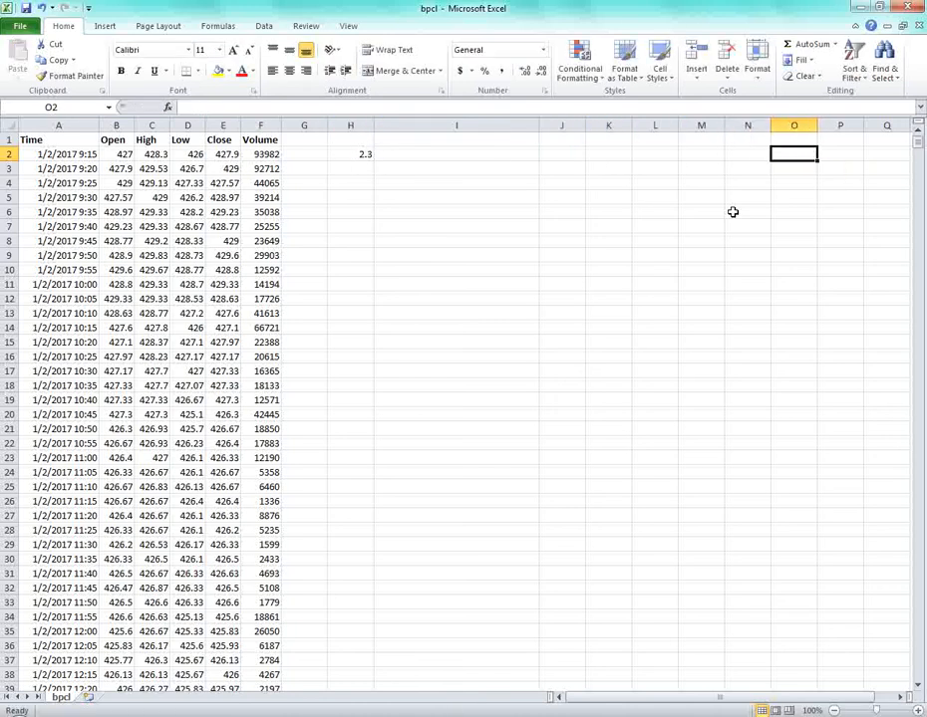
key("Left")
key("Left")
key("Left")
key("Left")
key("Left")
key("Left")
key("Left")
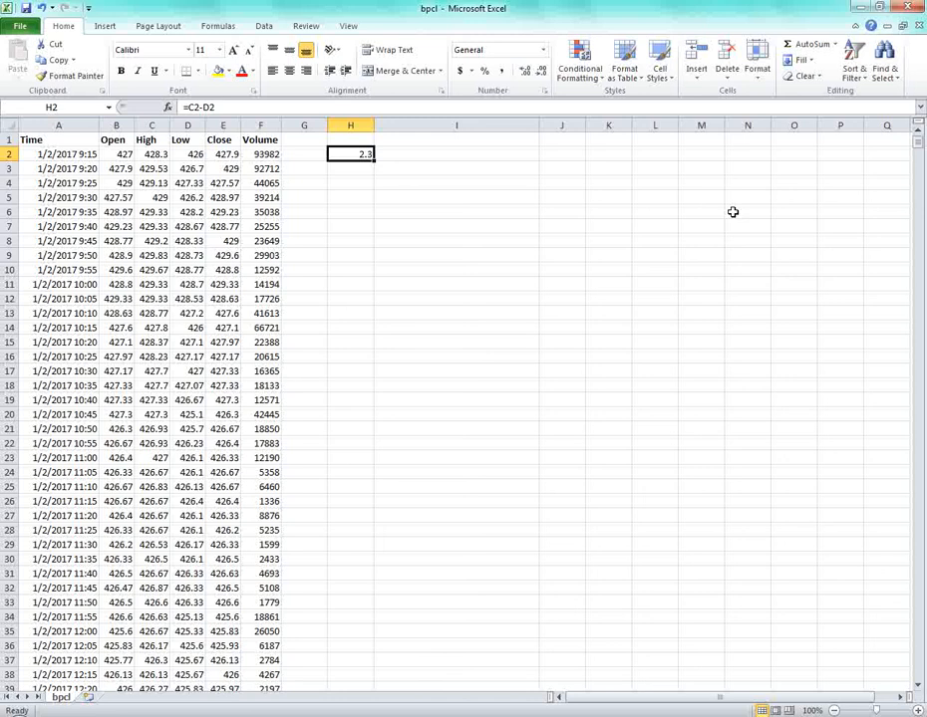
key("F2")
key("Escape")
key("Right")
key("Right")
key("Right")
key("Right")
key("Right")
key("Right")
key("Right")
key("Left")
key("Left")
key("Left")
key("Left")
key("Left")
key("Left")
key("Left")
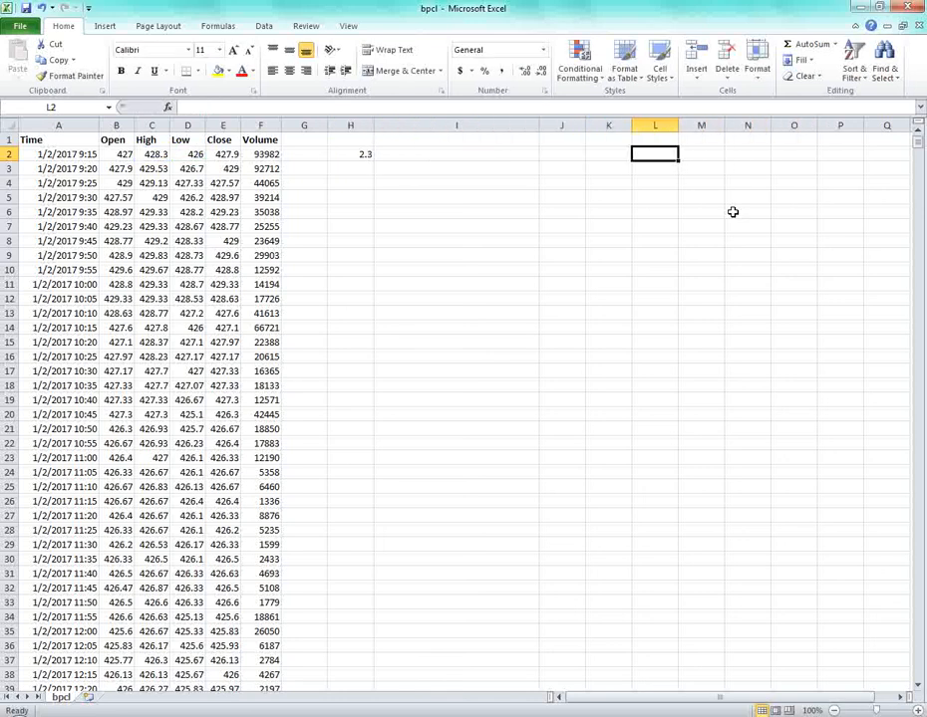
Copy the H2 difference and open Paste Special (Ctrl+Alt+V) at P2.
key("ctrl+c")
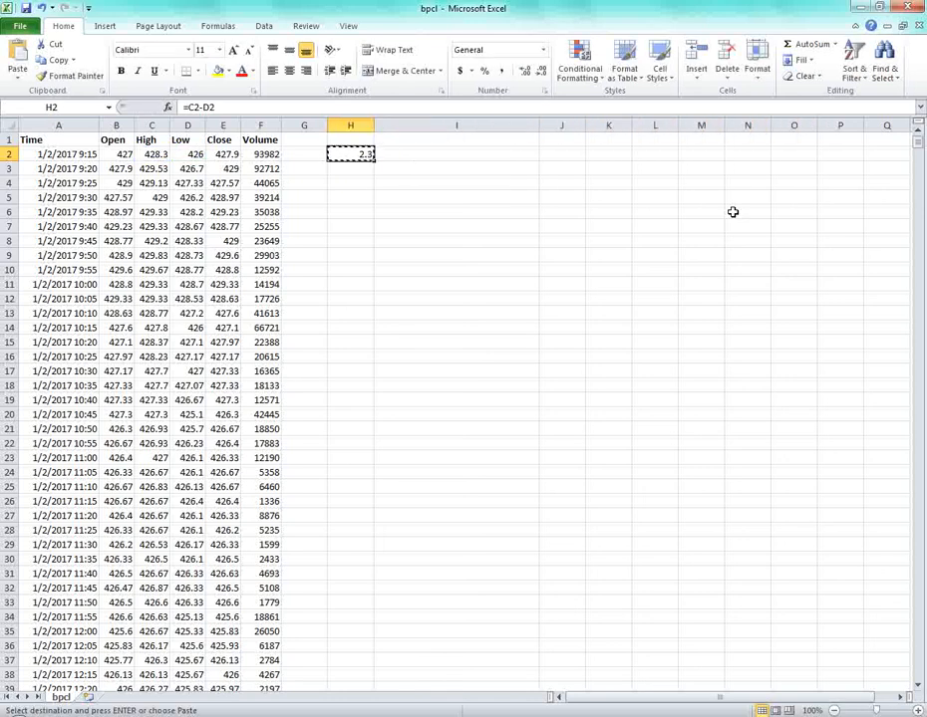
key("Right")
key("Right")
key("Right")
key("Right")
key("Right")
key("Right")
key("Right")
key("Right")
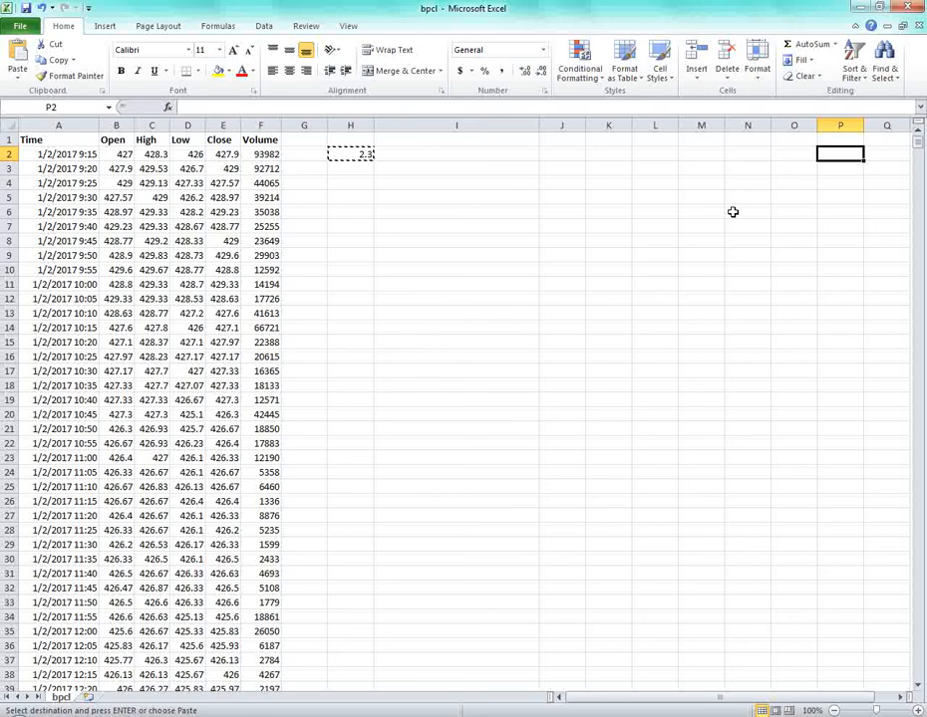
key("ctrl+alt+v")
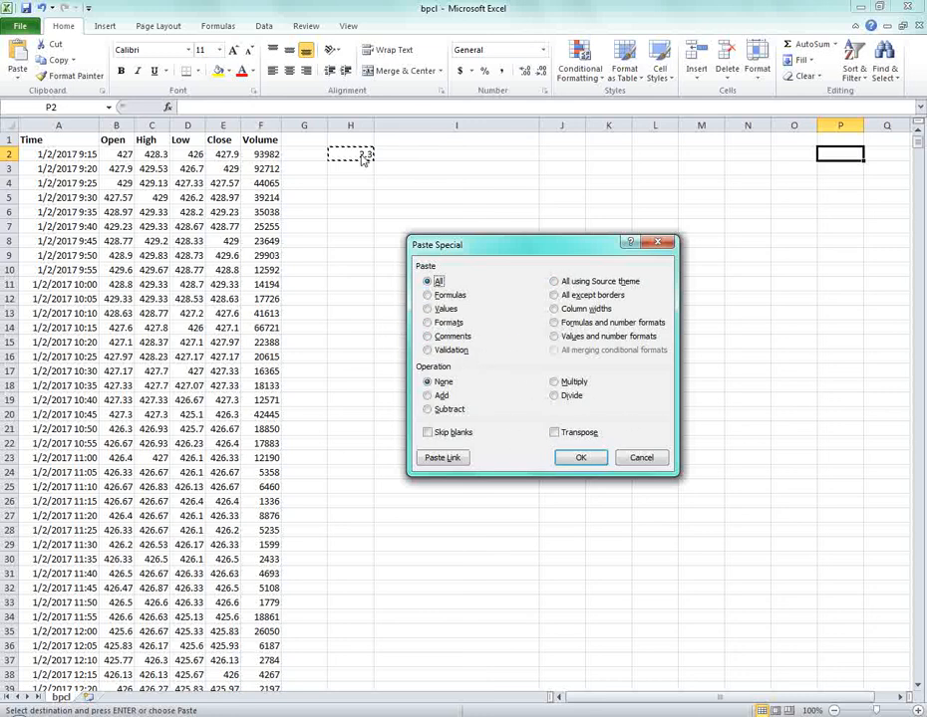
Paste into P2 as Formulas, giving =K2-L2, then delete it.
key("alt+f")
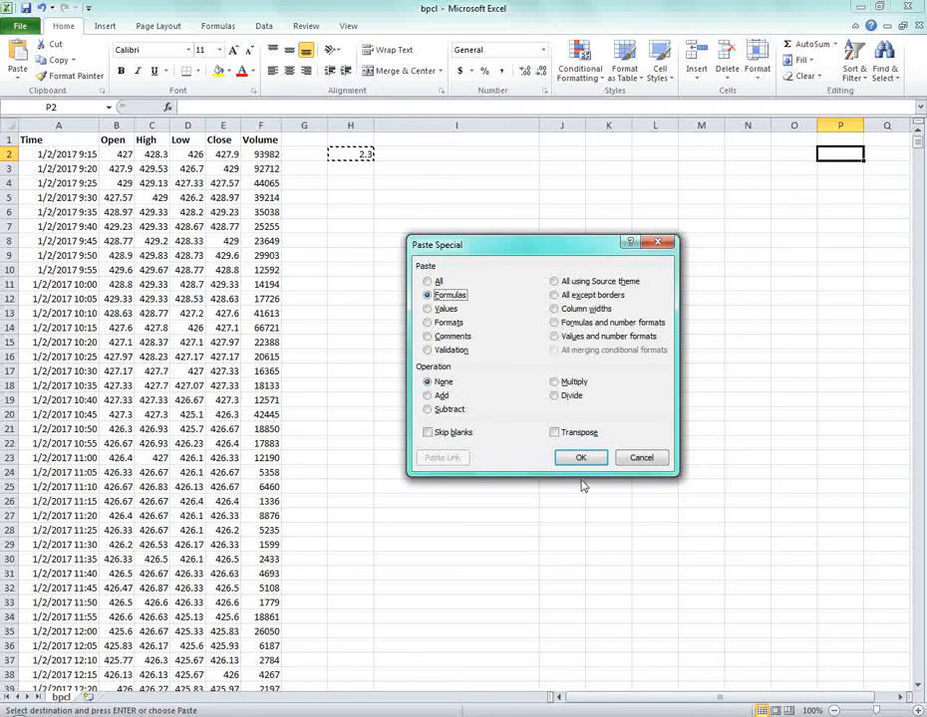
left_click(581, 457)
left_click(836, 196)
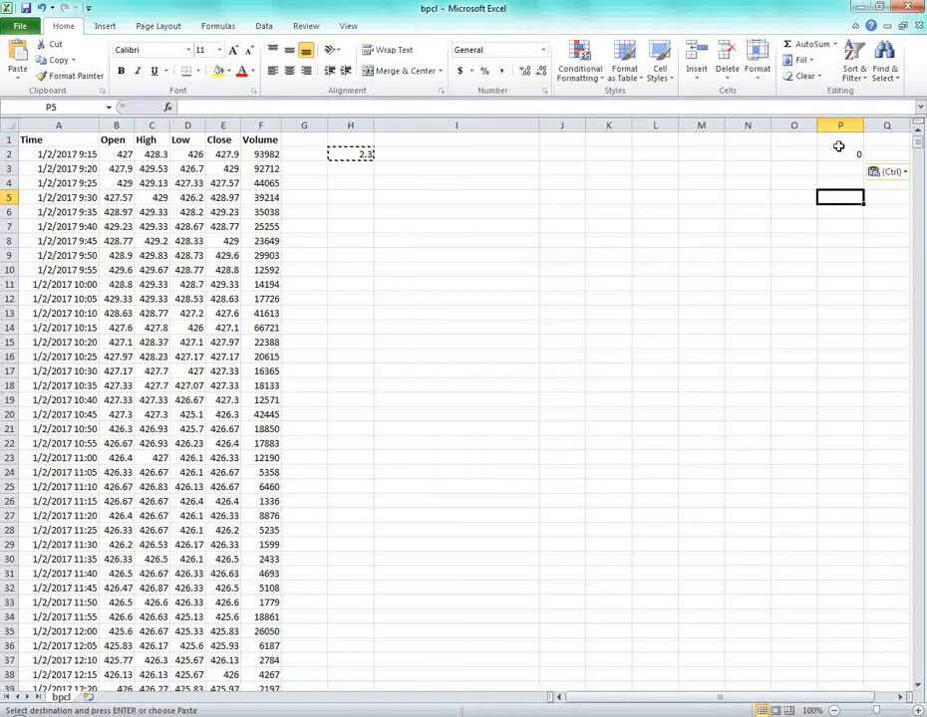
left_click(838, 152)
key("F2")
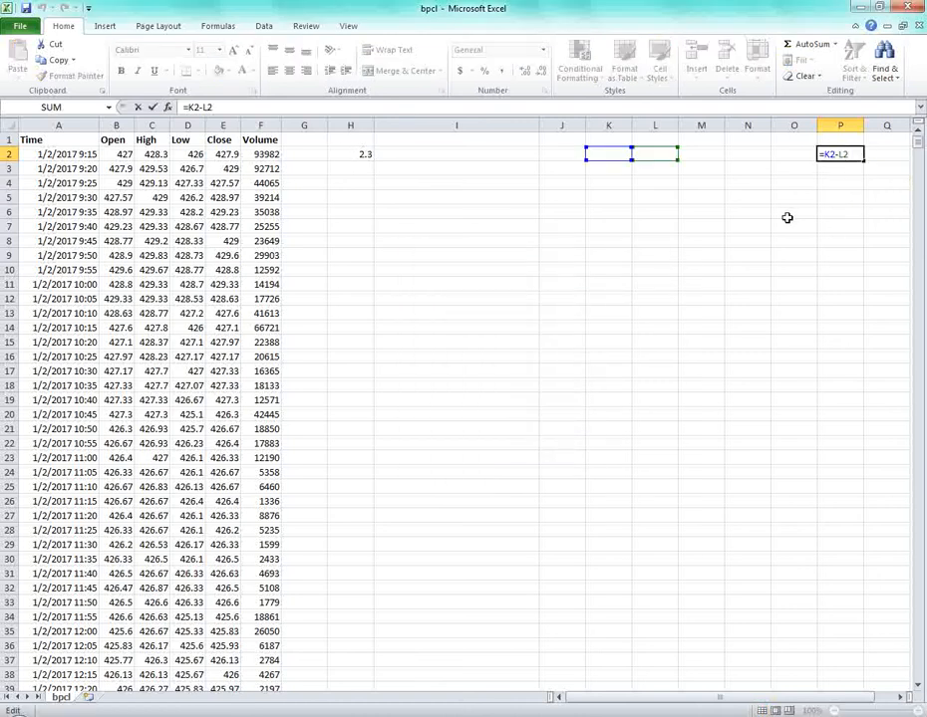
key("Escape")
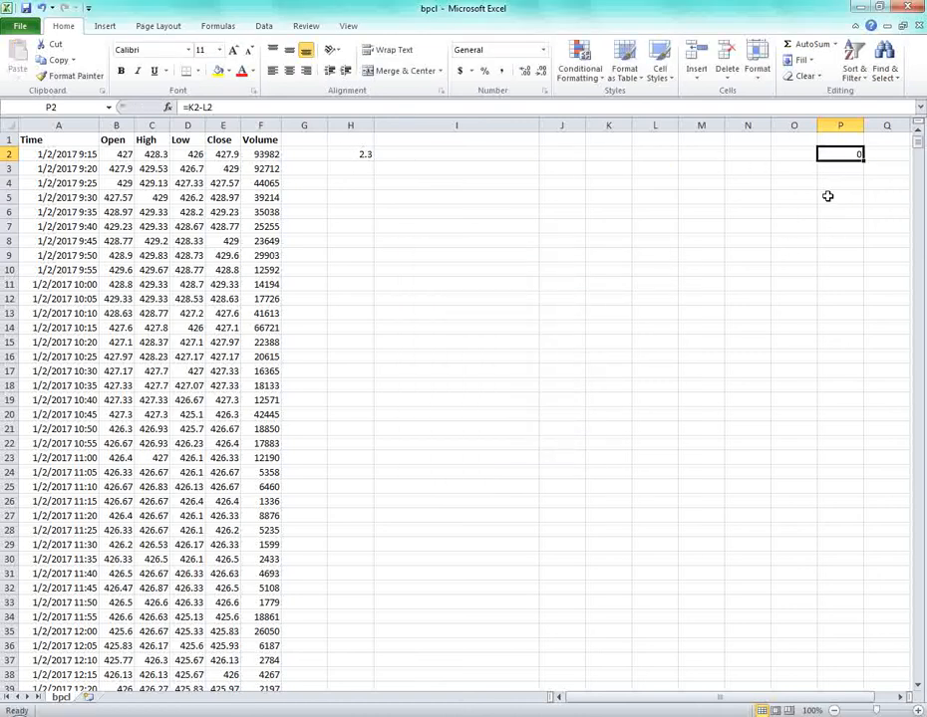
key("Delete")
Copy H2 again and open Paste Special at P2.
left_click(362, 153)
left_click(847, 154)
left_click(337, 156)
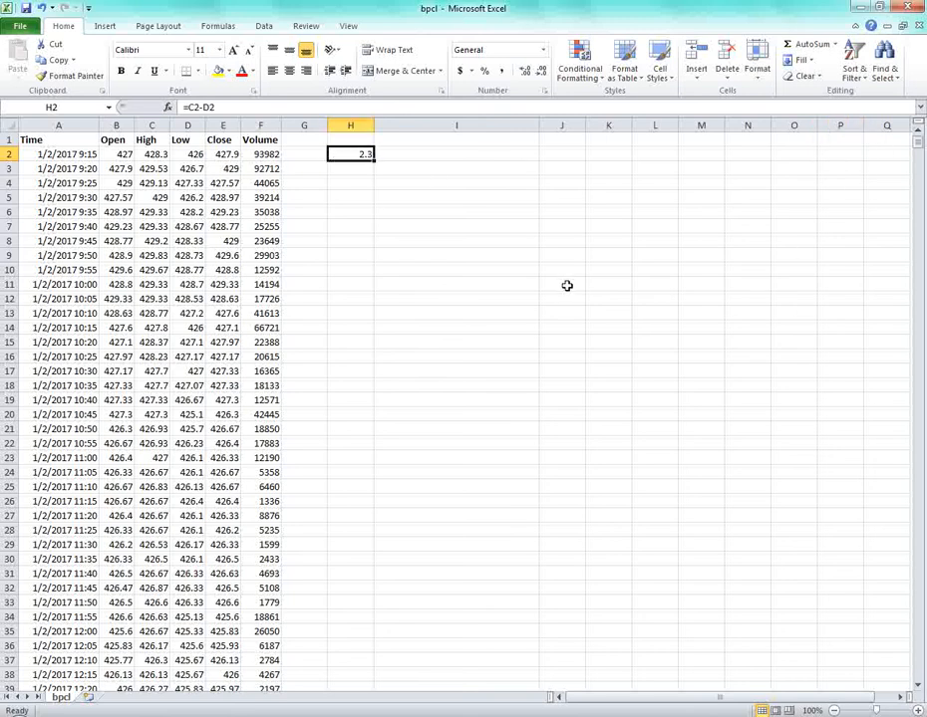
key("ctrl+c")
left_click(838, 154)
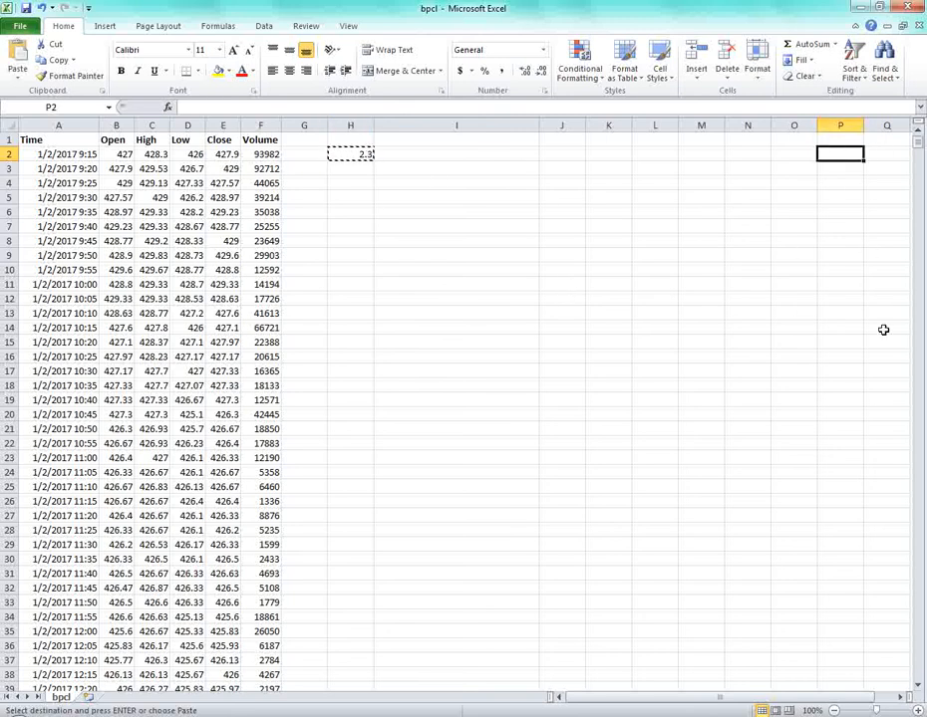
key("ctrl+alt+v")
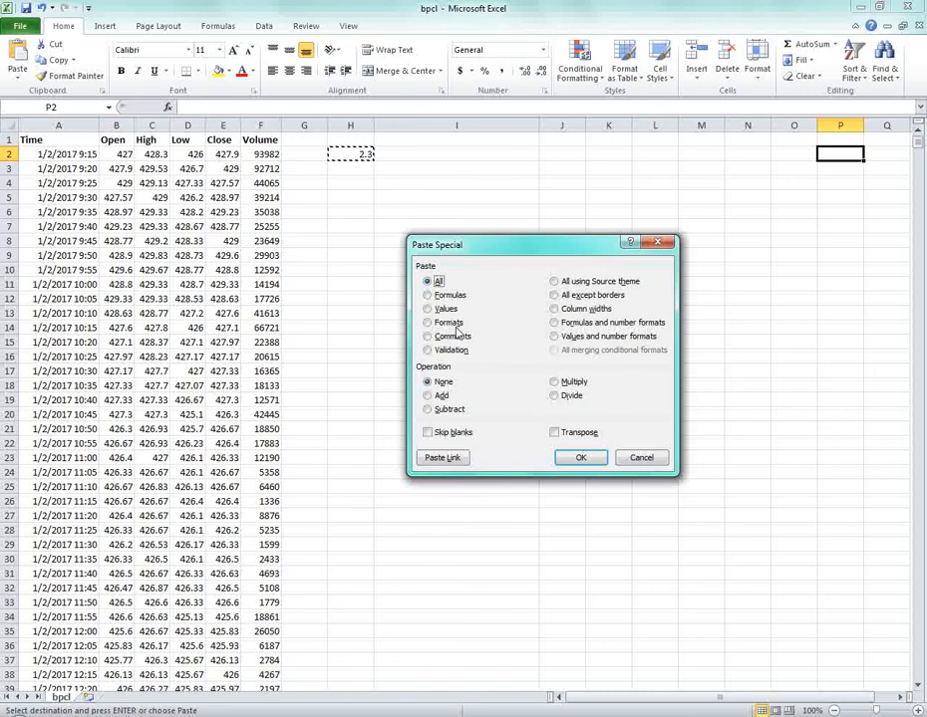
Paste H2 into P2 as Values (2.3), then clear P2.
left_click(434, 311)
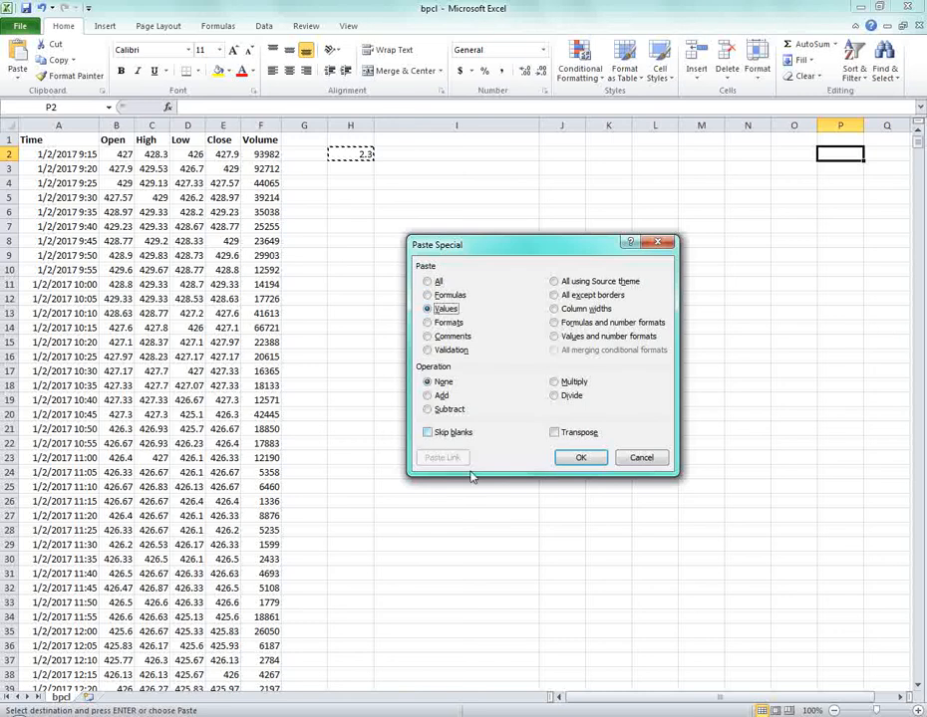
left_click(573, 458)
left_click(797, 282)
left_click(841, 155)
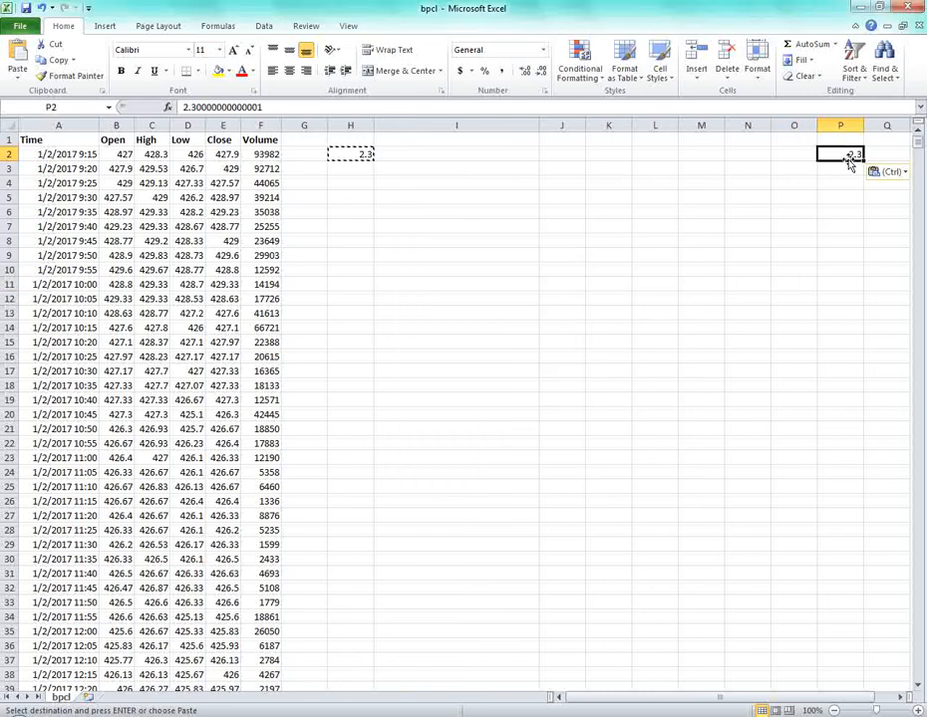
key("Delete")
key("Left")
key("Left")
key("Left")
key("Left")
key("Left")
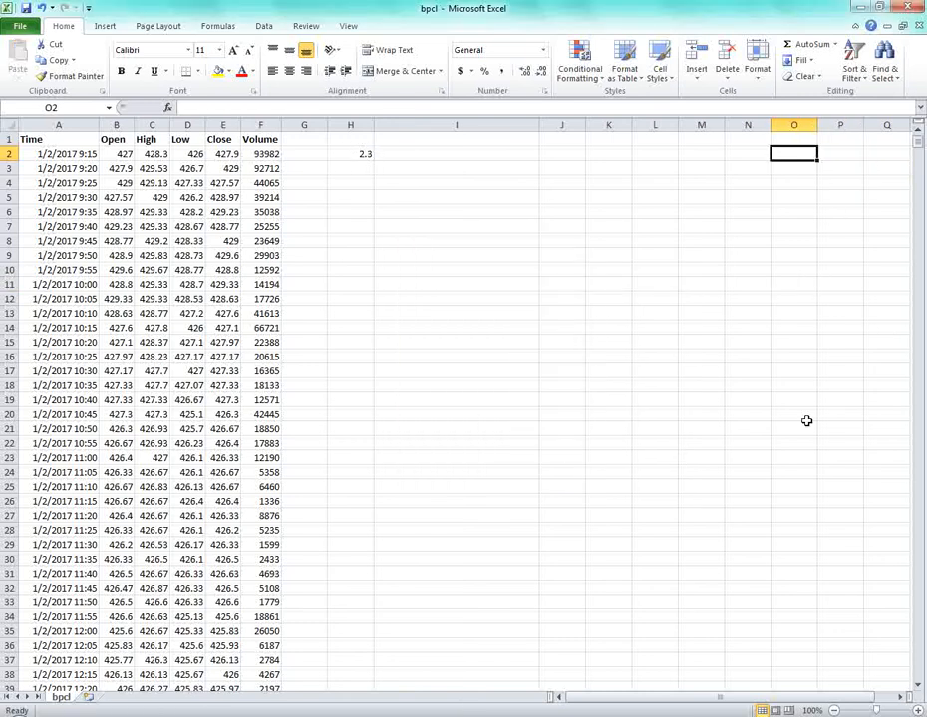
key("Left")
key("Left")
key("Left")
key("Left")
key("Right")
key("Right")
Copy the Low value 426 from D2 and paste it into K2.
key("Left")
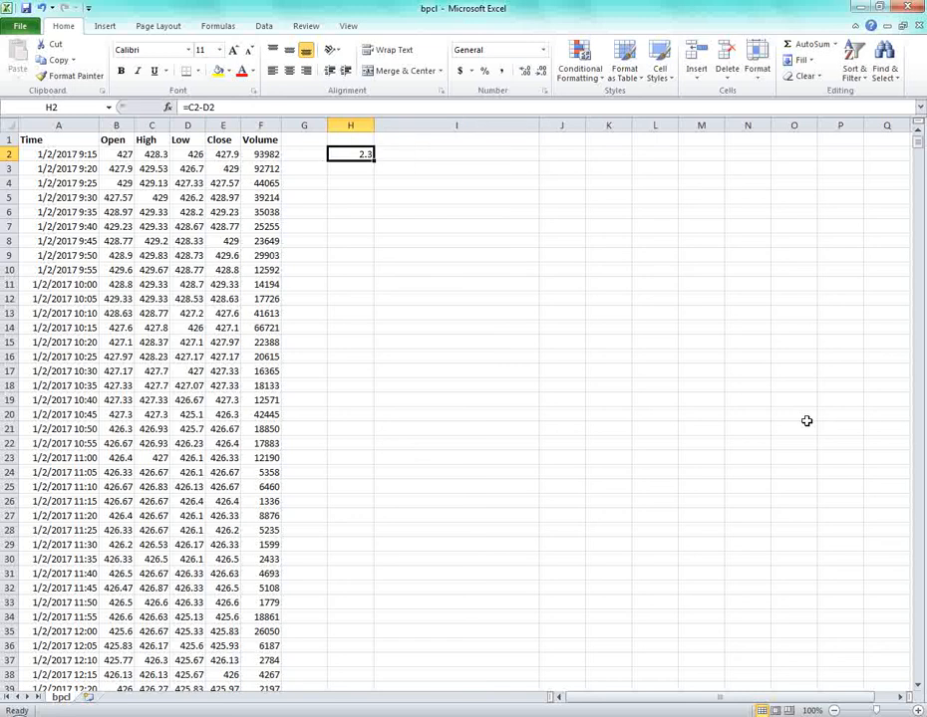
key("Left")
key("Left")
key("Left")
key("Right")
key("Right")
key("Right")
key("Left")
key("Left")
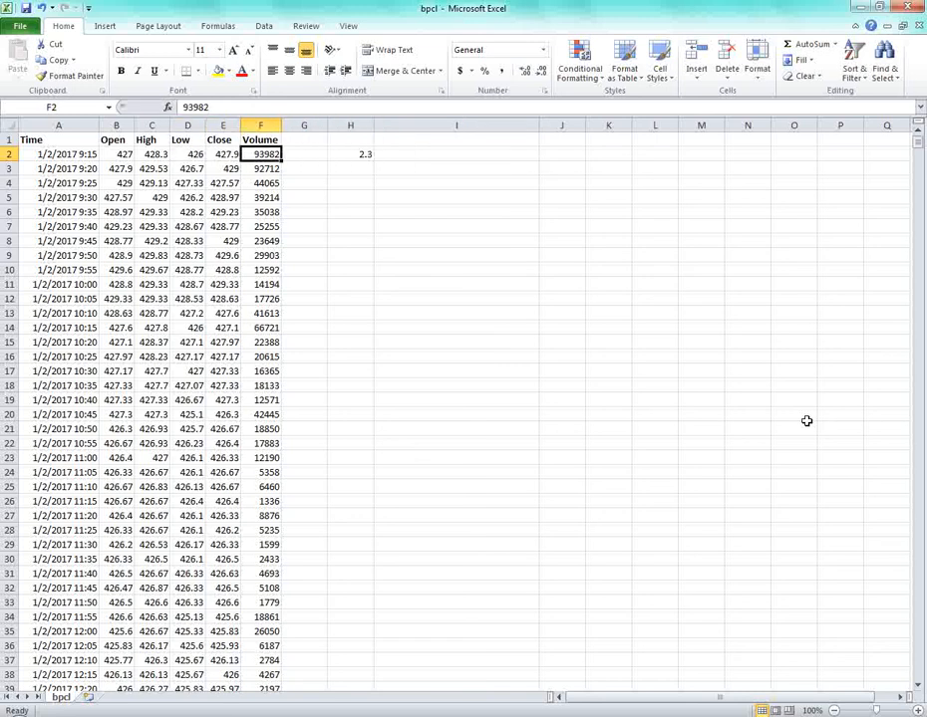
key("Left")
key("Left")
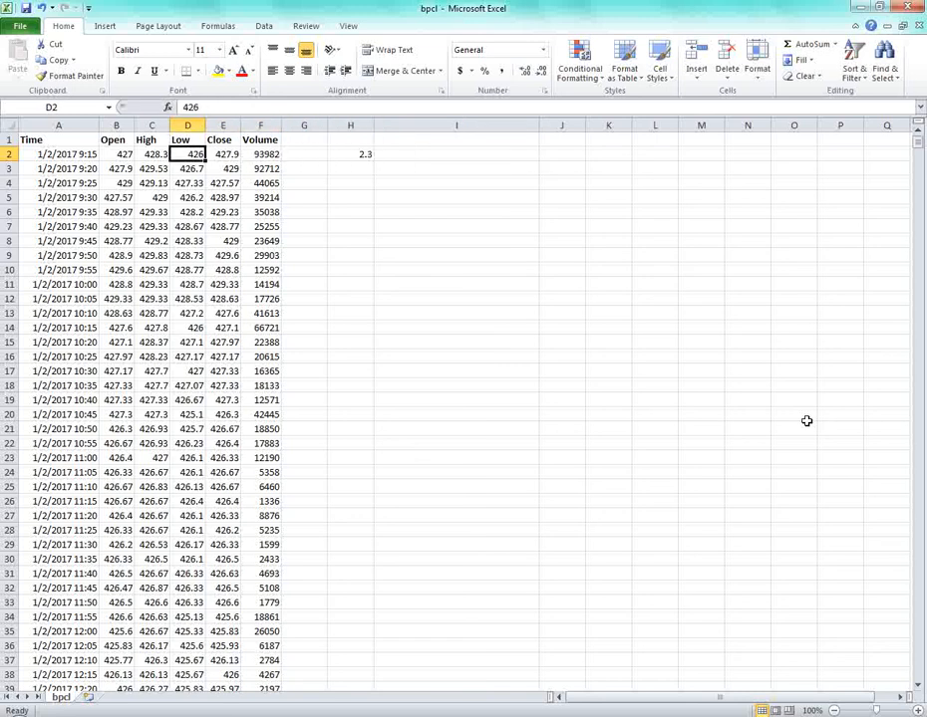
key("ctrl+c")
key("Right")
key("Right")
key("Right")
key("Right")
key("Right")
key("Right")
key("Right")
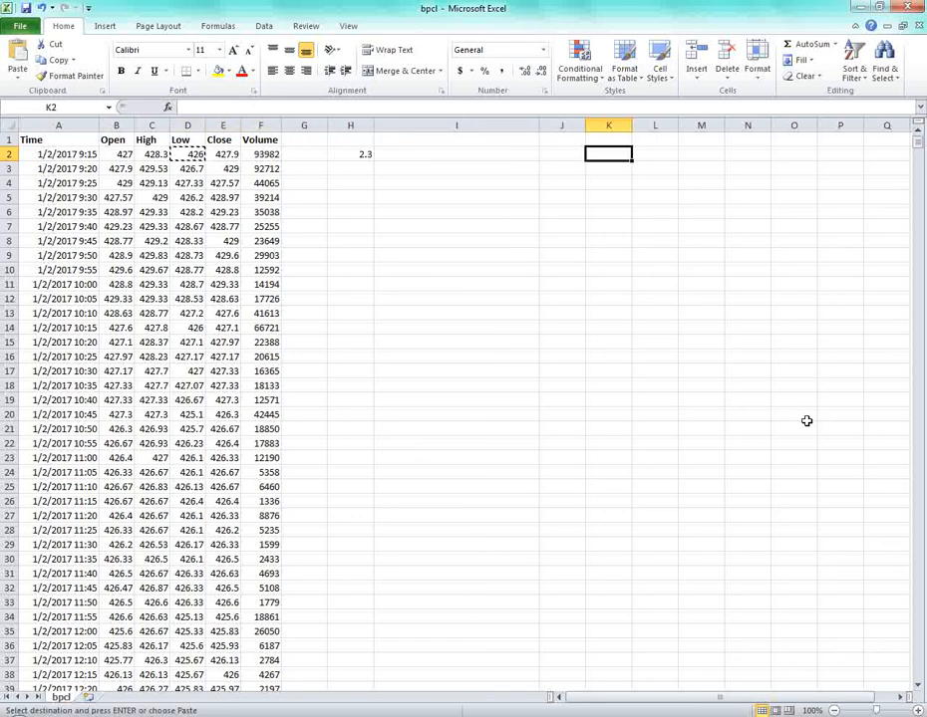
key("ctrl+v")
Fill 426 down into K3, K4 and K5.
key("Left")
key("Right")
key("Down")
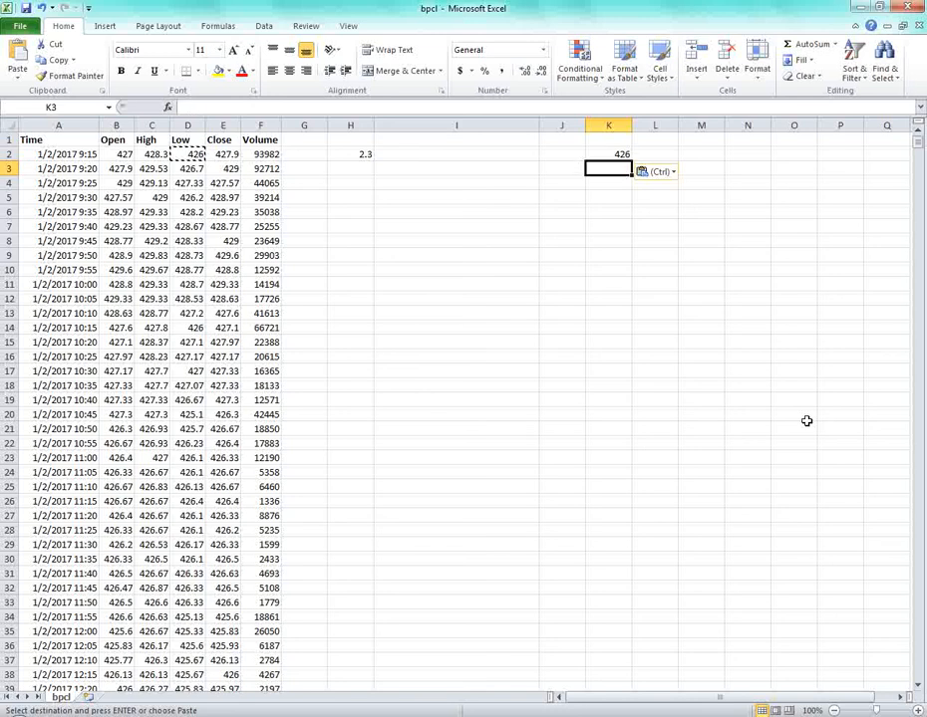
key("Up")
key("Down")
key("Return")
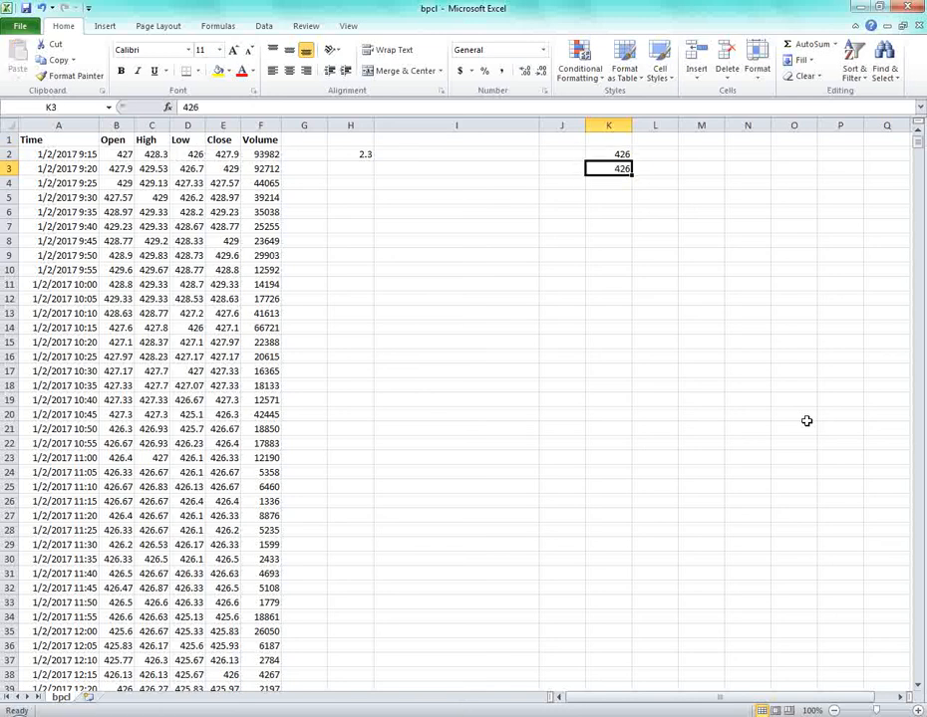
key("Down")
key("ctrl+d")
key("Down")
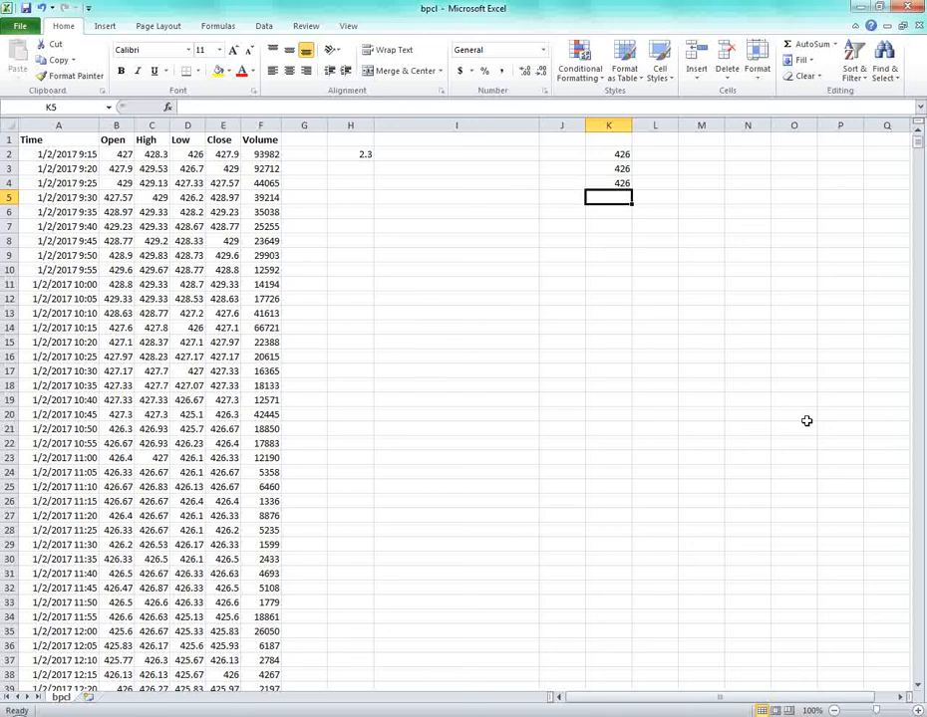
key("ctrl+d")
Delete the 426 values from K2:K5 and the difference from H2.
key("Down")
key("Up")
key("Up")
key("Up")
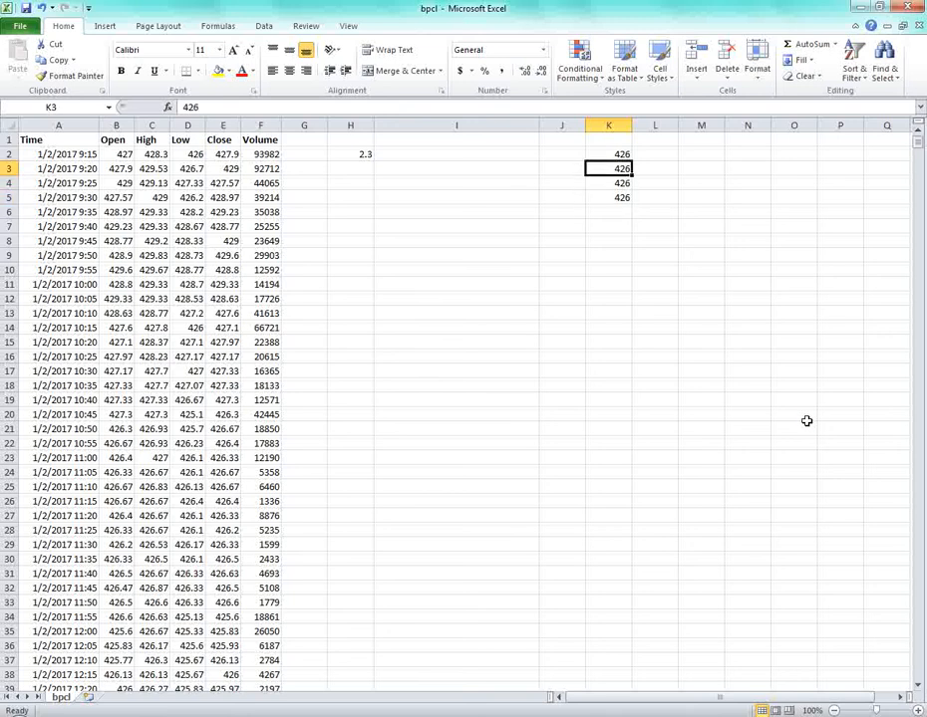
key("shift+Down")
key("shift+Down")
key("Up")
key("shift+Down")
key("shift+Down")
key("shift+Down")
key("Delete")
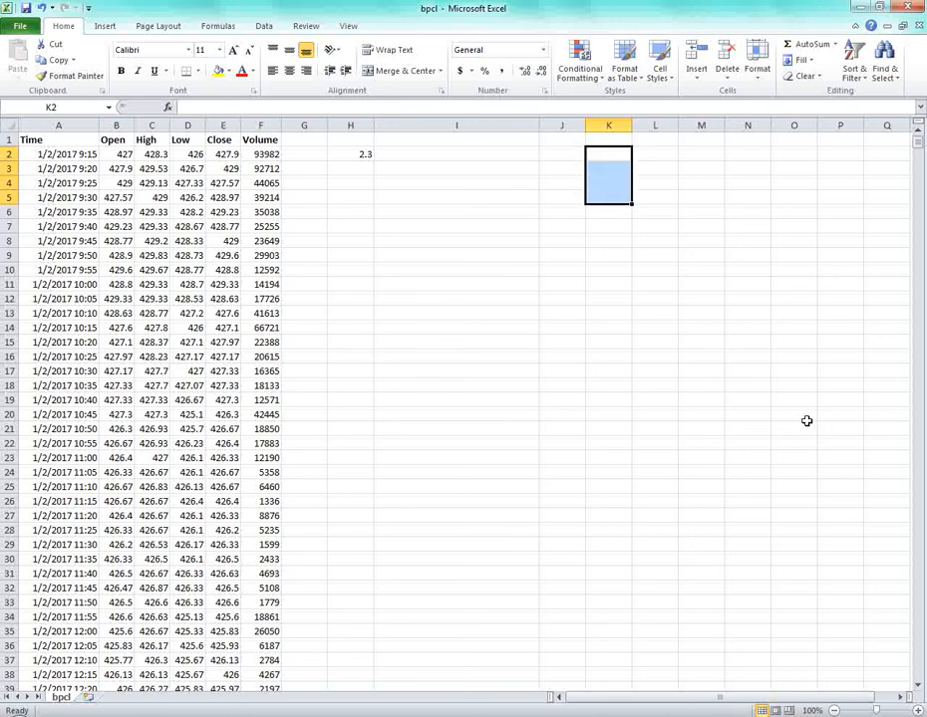
key("Left")
key("Left")
key("Left")
key("Delete")
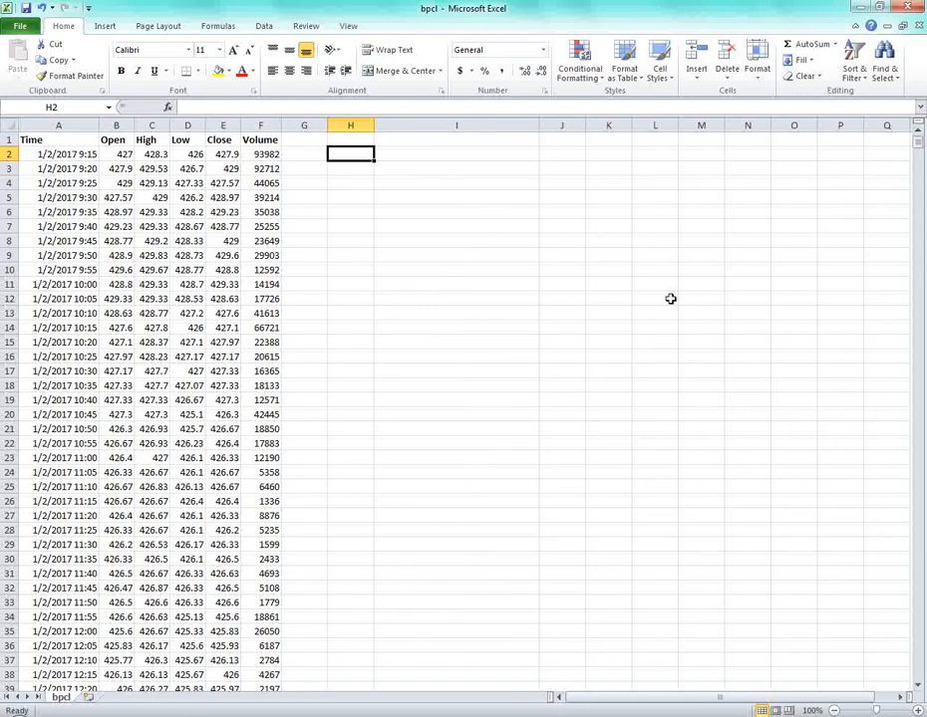
key("ctrl+p")
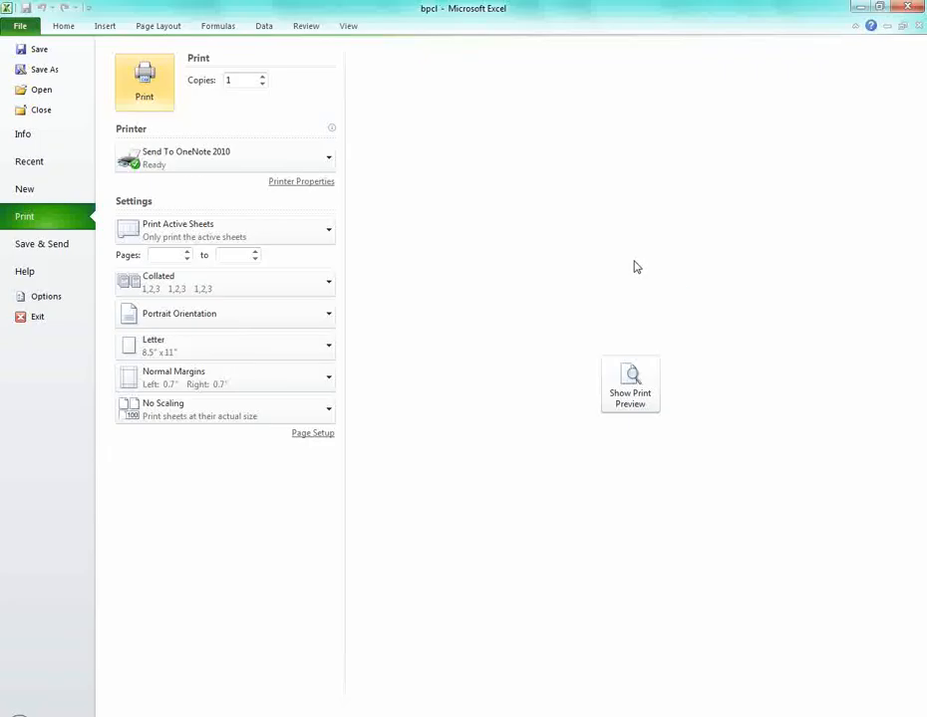
left_click(632, 380)
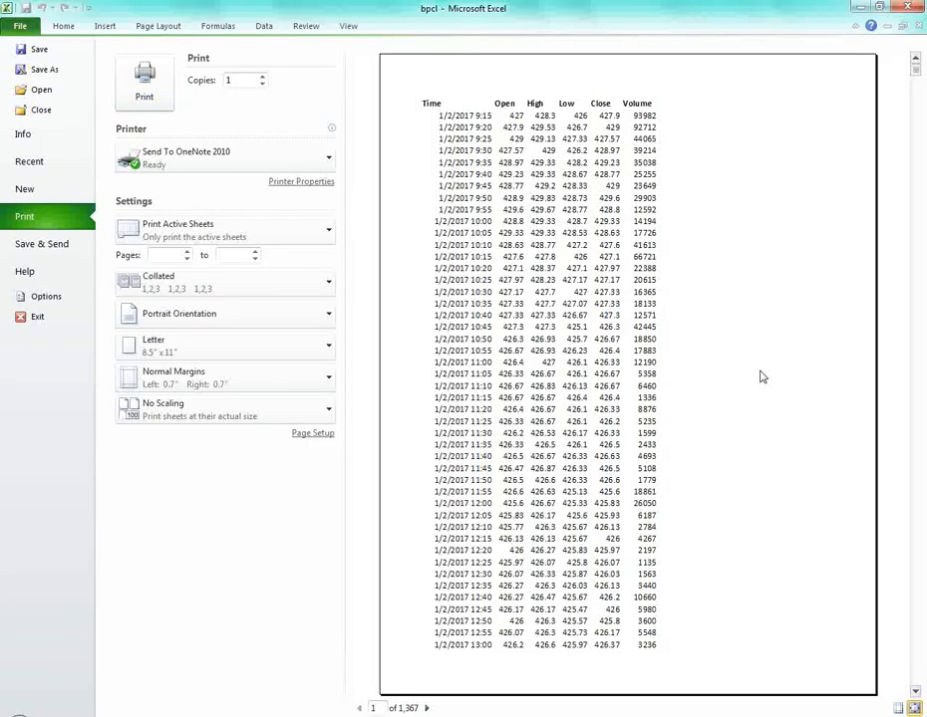
left_click(427, 708)
left_click(426, 707)
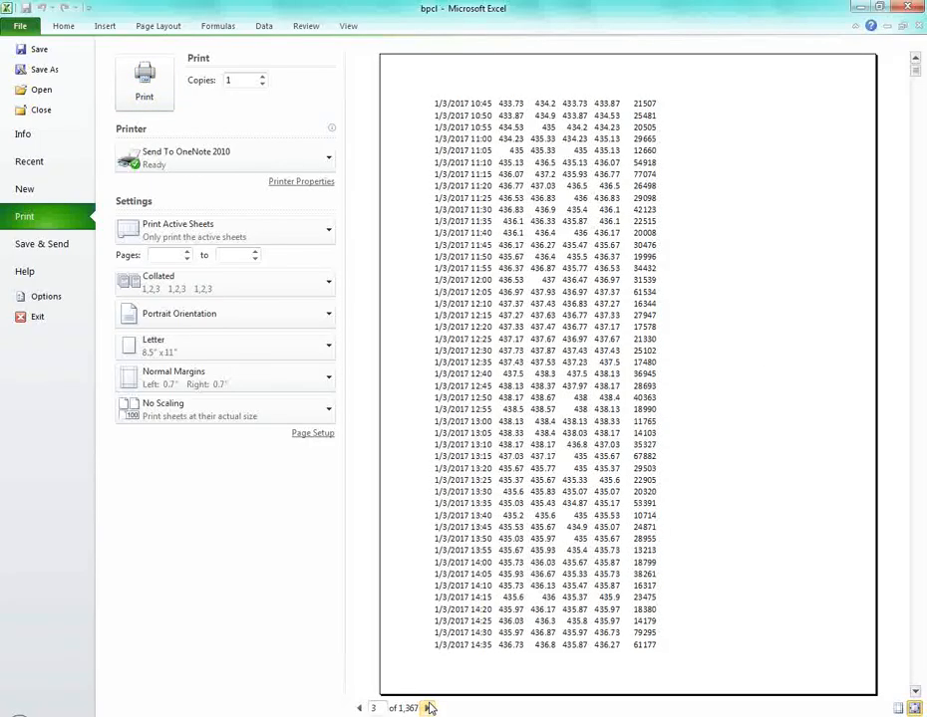
left_click(427, 708)
left_click(426, 707)
left_click(359, 707)
left_click(358, 707)
left_click(359, 708)
left_click(359, 708)
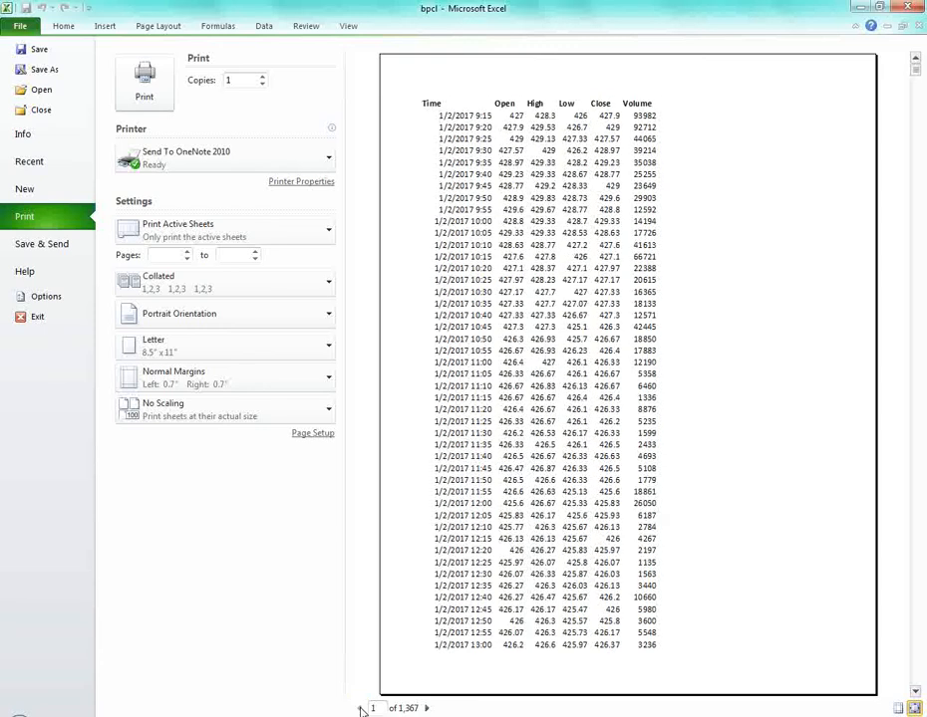
left_click(240, 153)
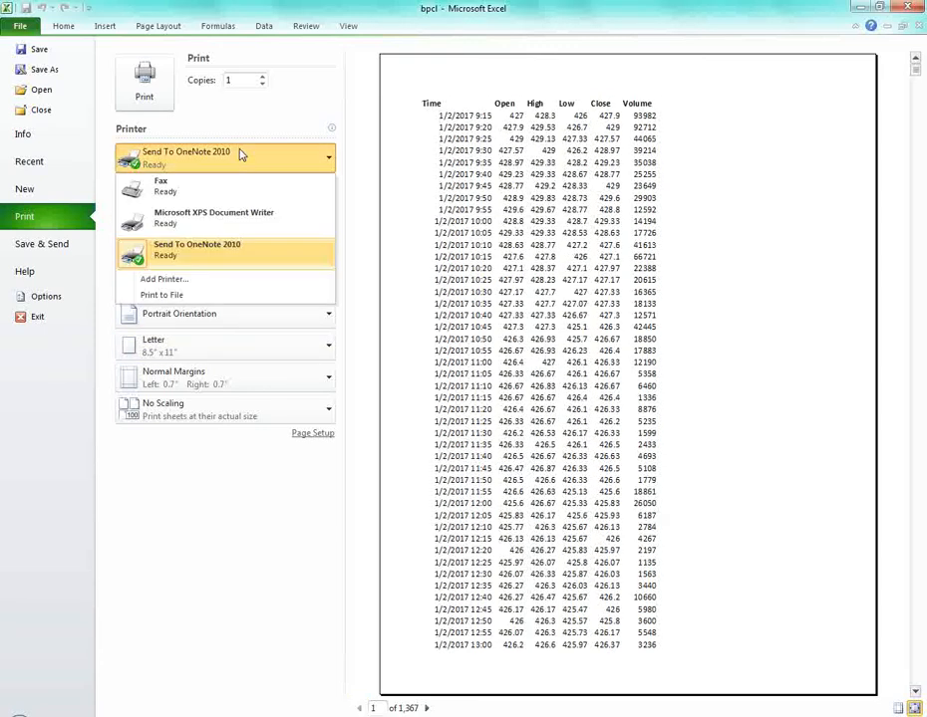
left_click(234, 523)
left_click(304, 183)
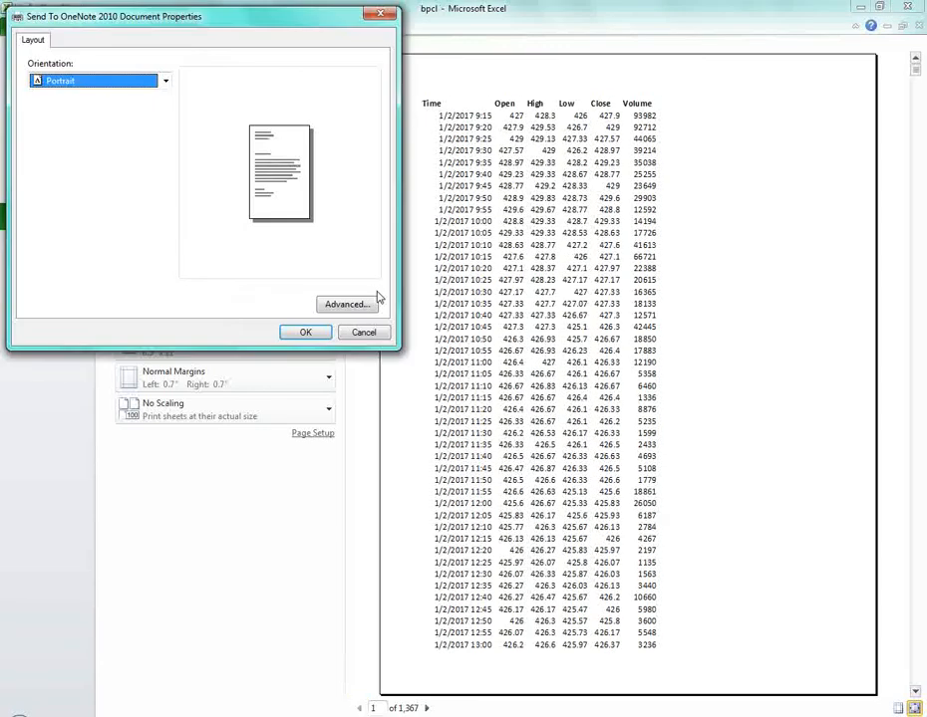
left_click(361, 335)
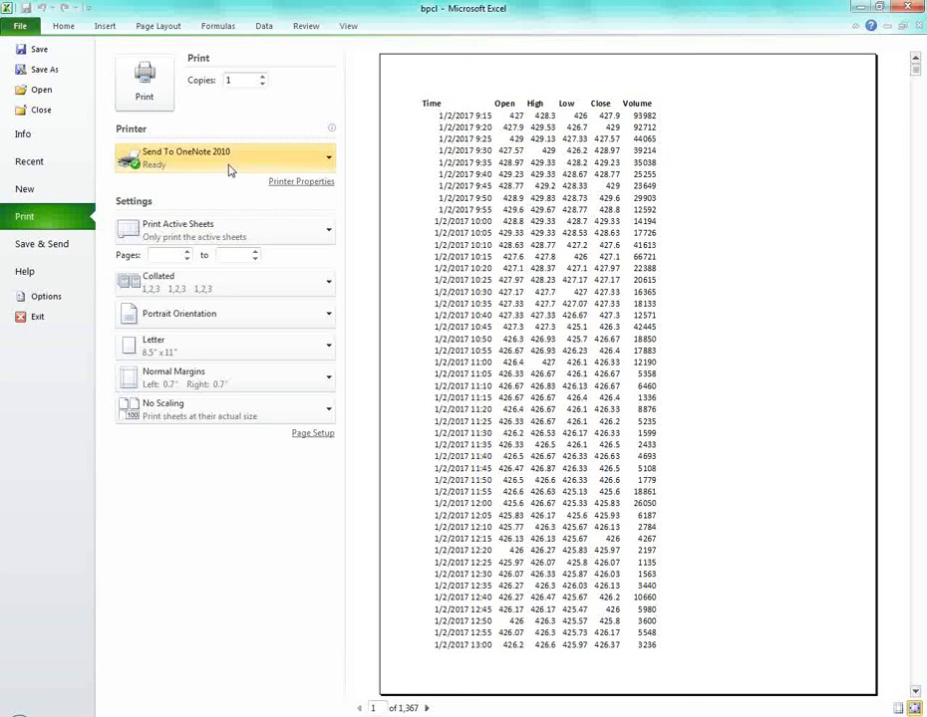
left_click(328, 158)
left_click(302, 164)
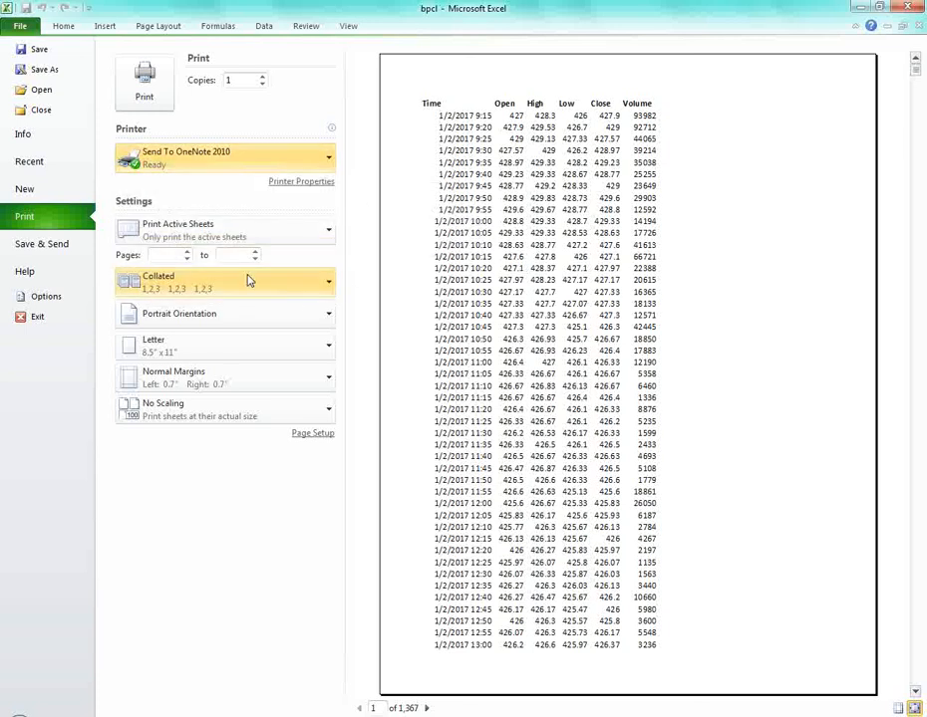
left_click(242, 233)
left_click(229, 254)
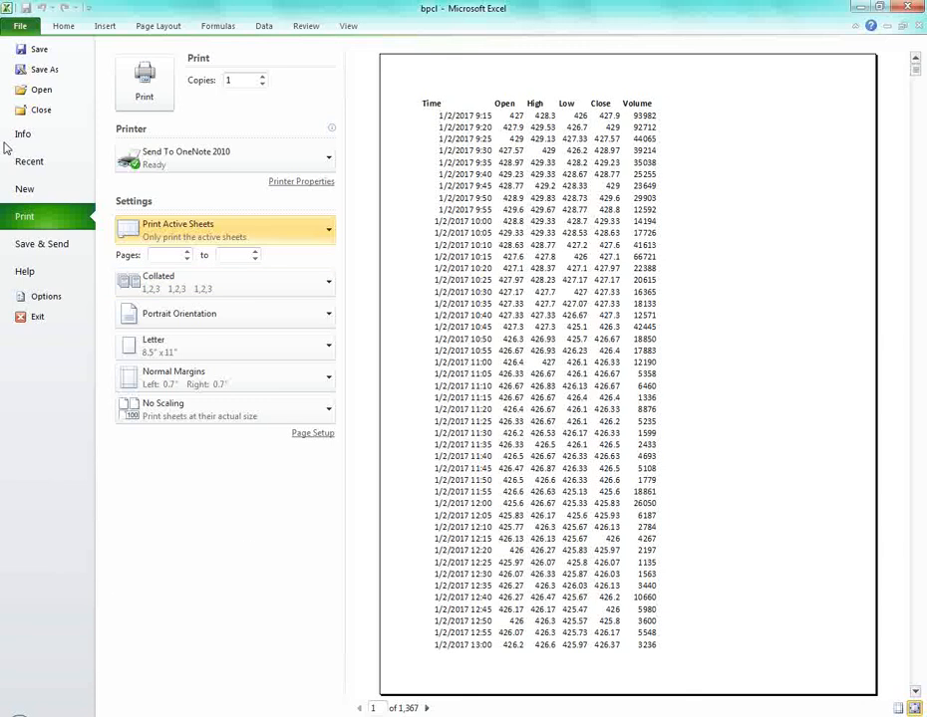
left_click(252, 289)
left_click(252, 289)
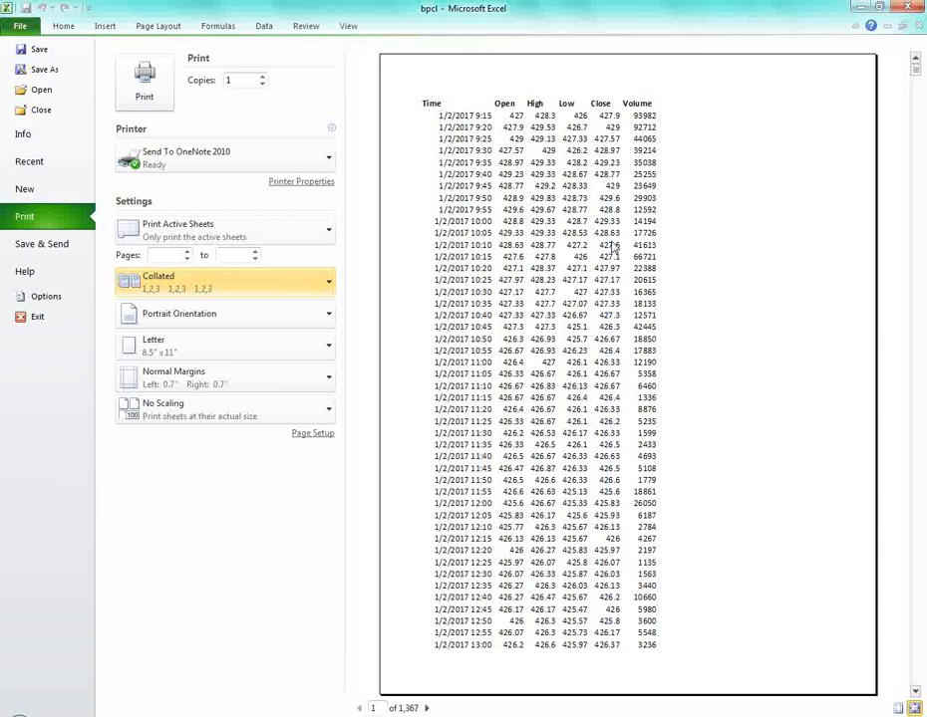
Set print copies to 3 and review the paper size and orientation options.
left_click(262, 77)
left_click(262, 76)
left_click(240, 349)
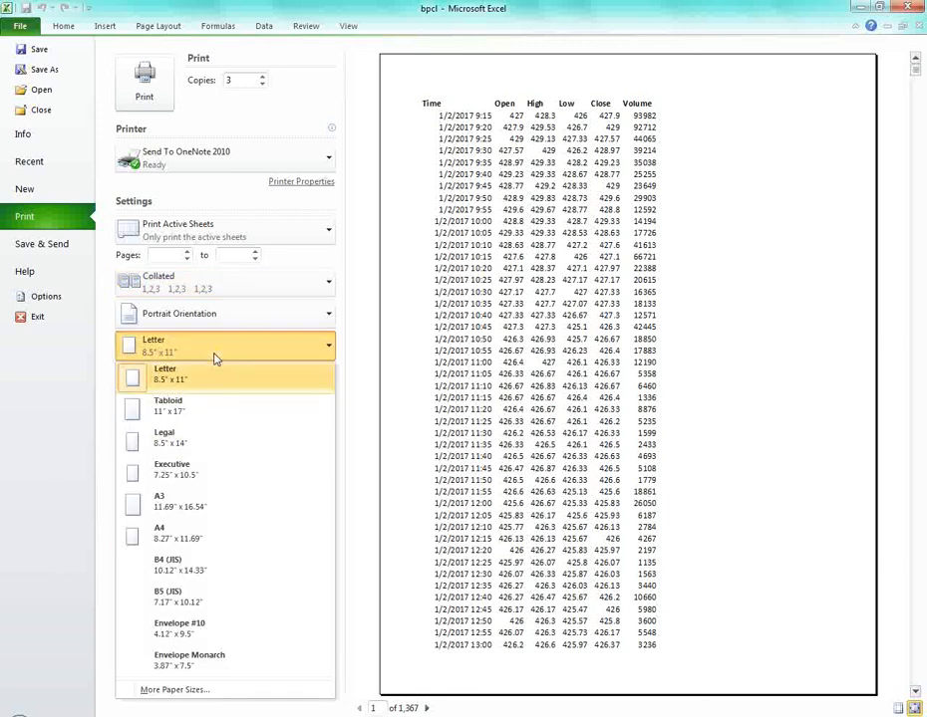
left_click(220, 321)
left_click(249, 490)
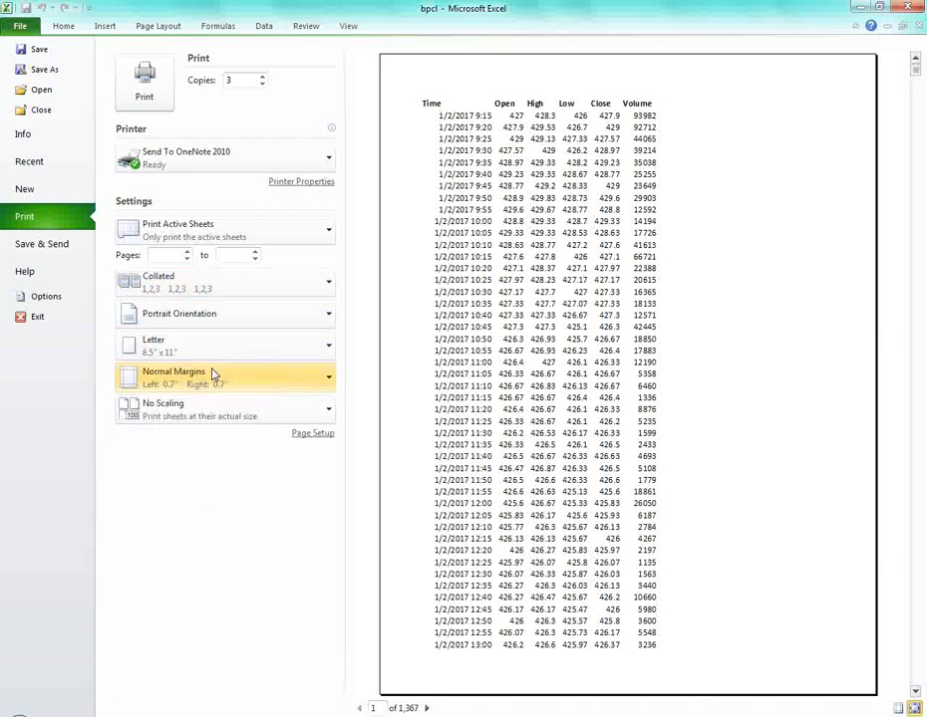
Switch margins to Narrow, back to Normal, then exit Excel.
left_click(223, 382)
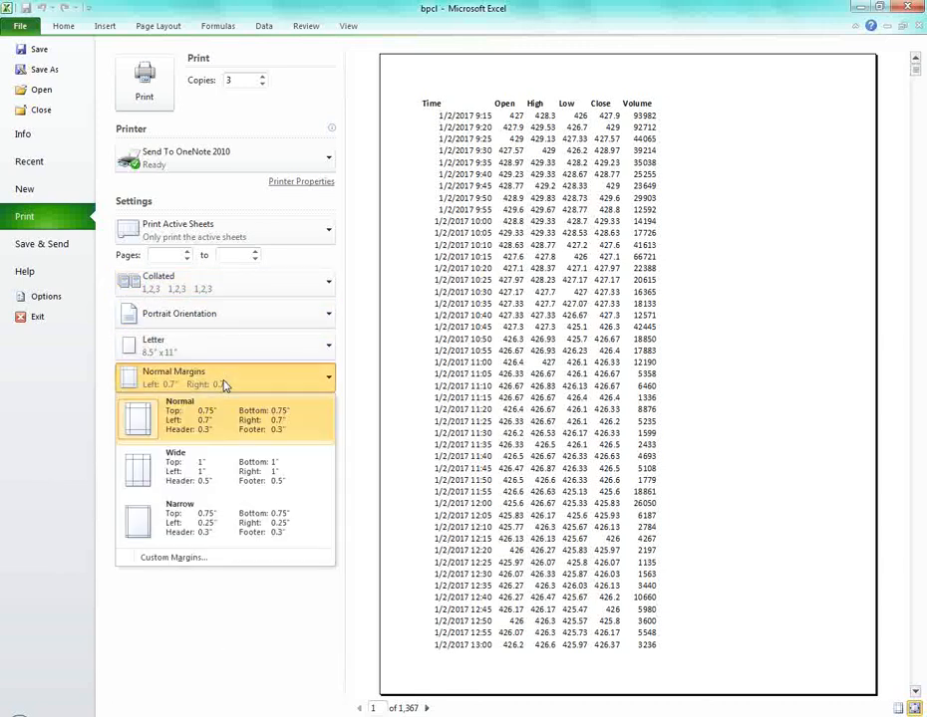
left_click(210, 525)
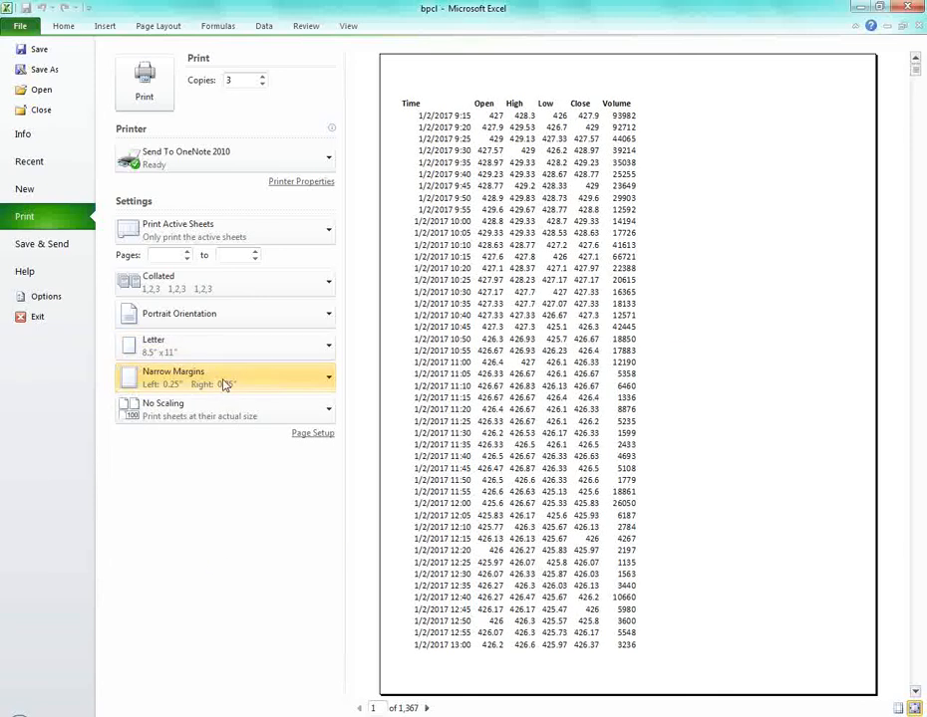
left_click(222, 379)
left_click(216, 412)
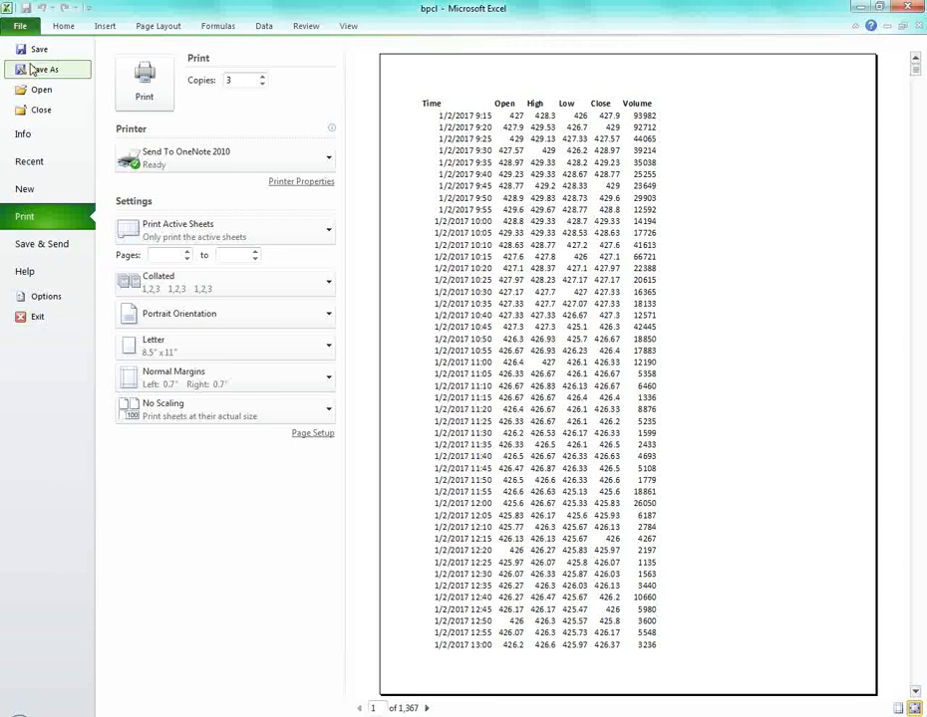
left_click(38, 317)
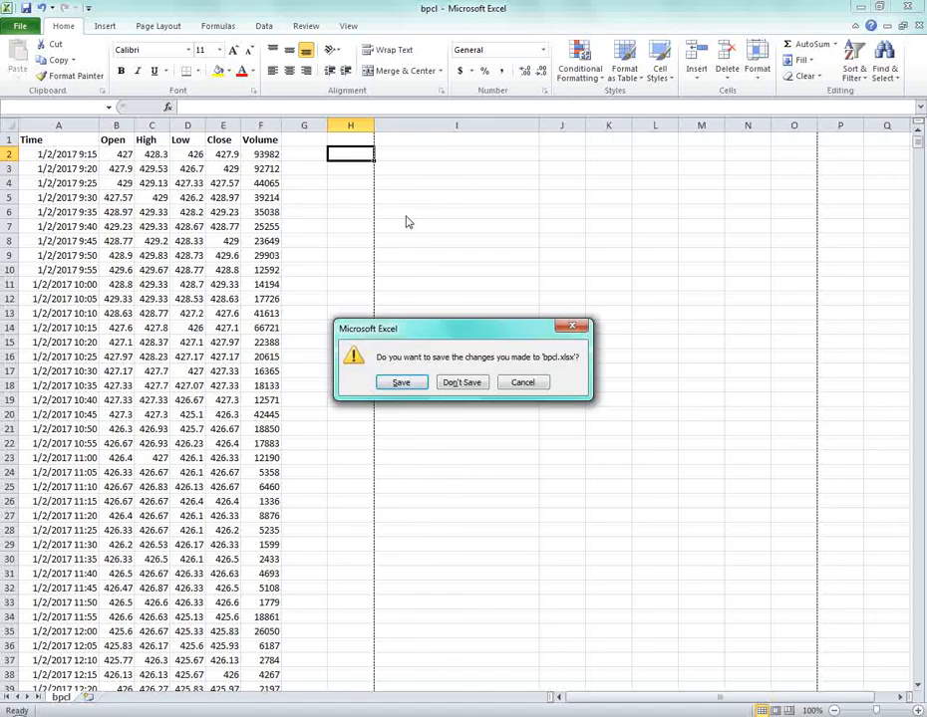
Cancel the exit to keep bpcl.xlsx open and scroll over the sheet.
left_click(519, 383)
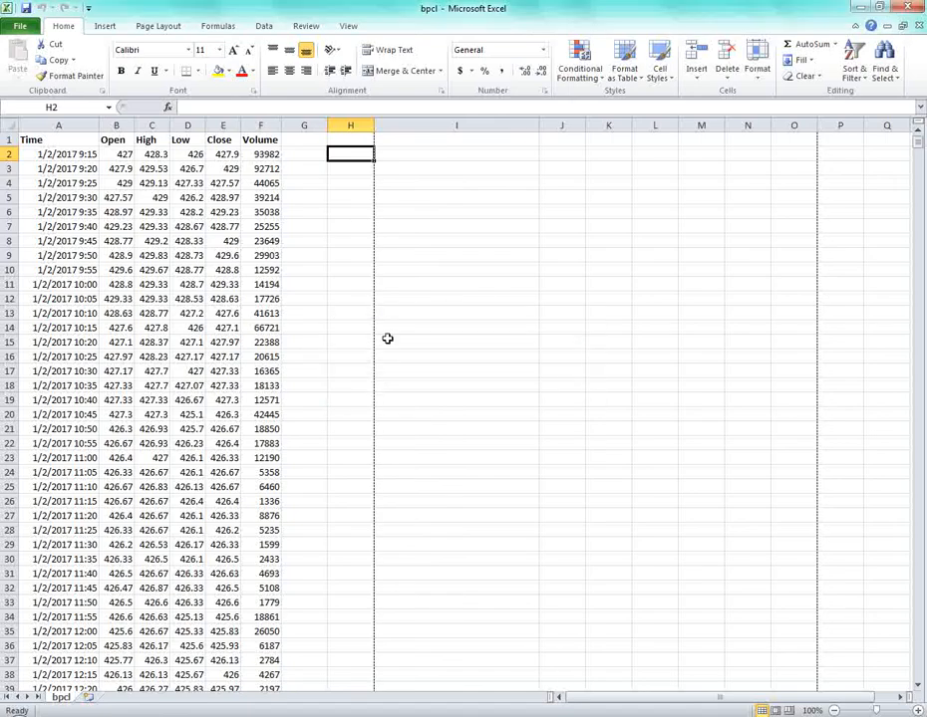
scroll(341, 417, "down", 12)
scroll(339, 419, "up", 12)
scroll(343, 419, "down", 7)
scroll(356, 488, "up", 7)
Apply Narrow margins to the sheet from Page Layout.
left_click(163, 27)
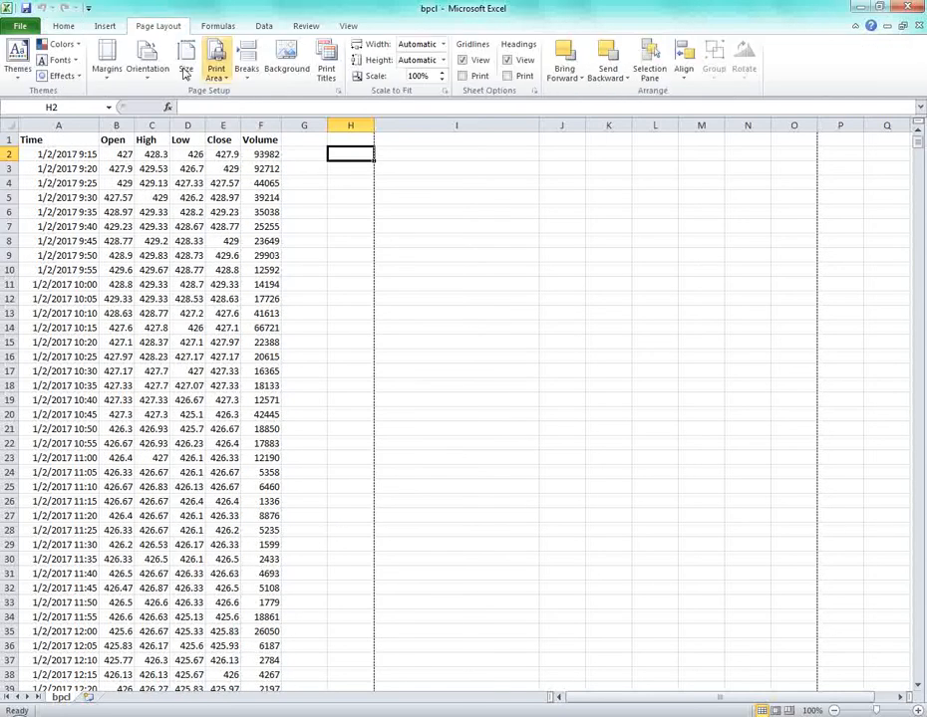
left_click(108, 62)
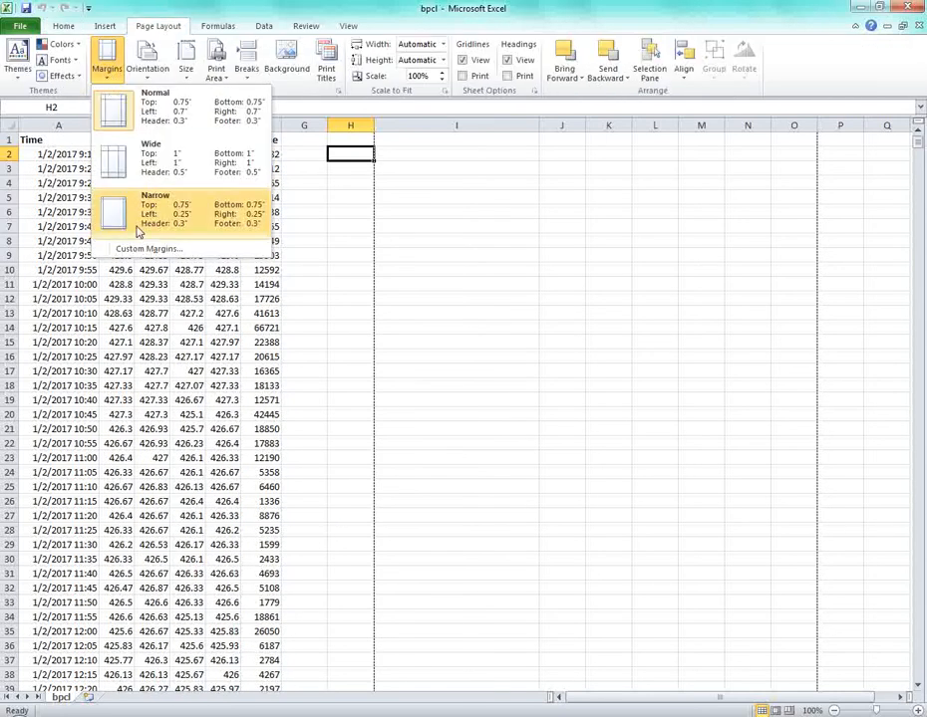
left_click(110, 205)
left_click(350, 240)
Set the page to Landscape orientation and a larger paper size.
left_click(155, 76)
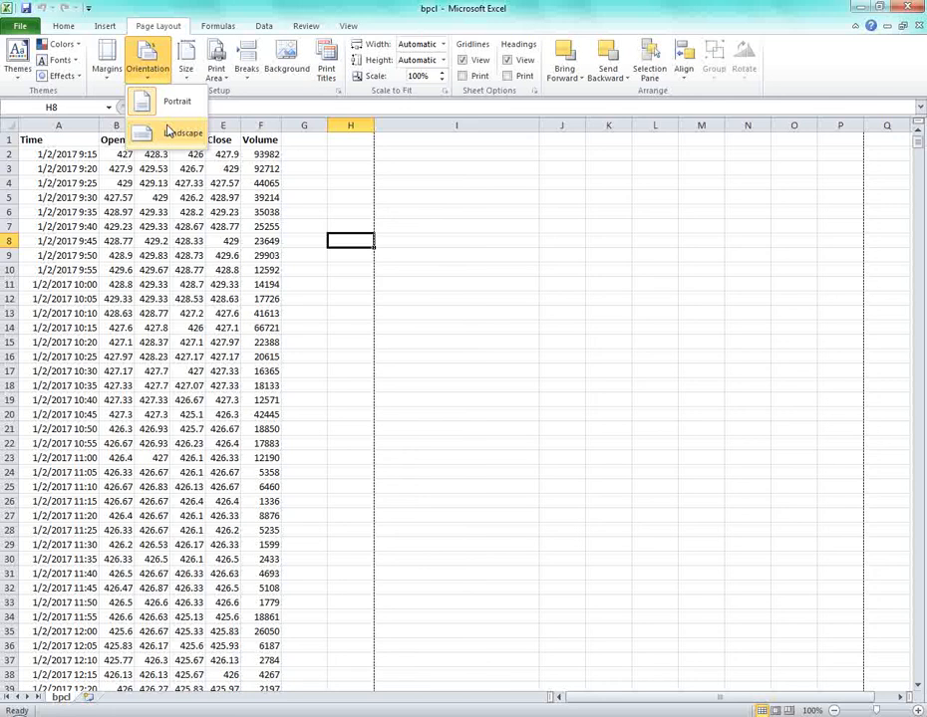
left_click(167, 131)
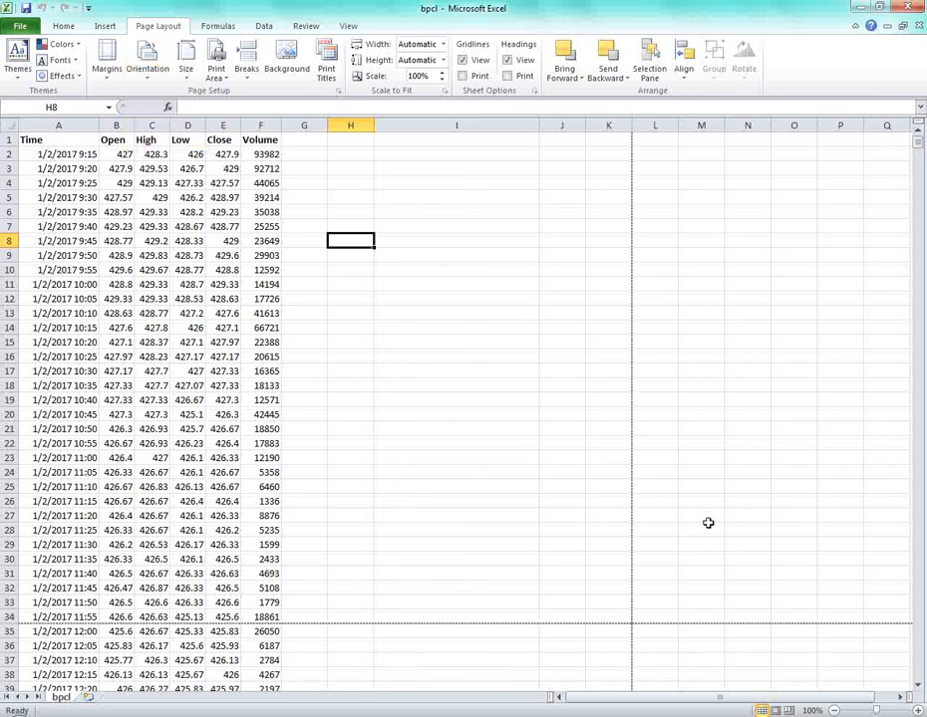
left_click(187, 82)
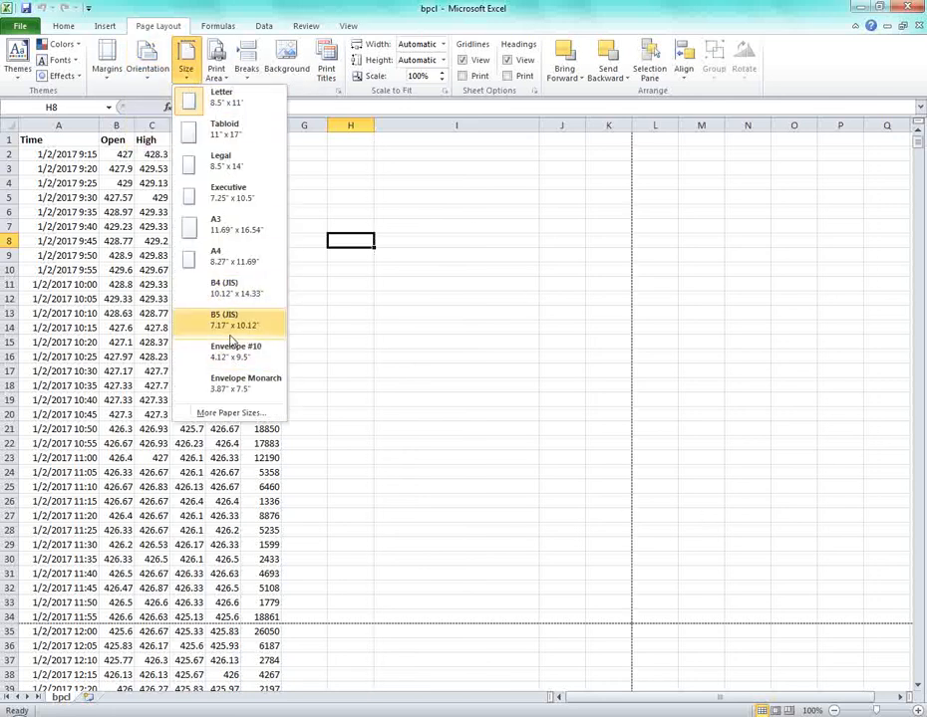
left_click(224, 161)
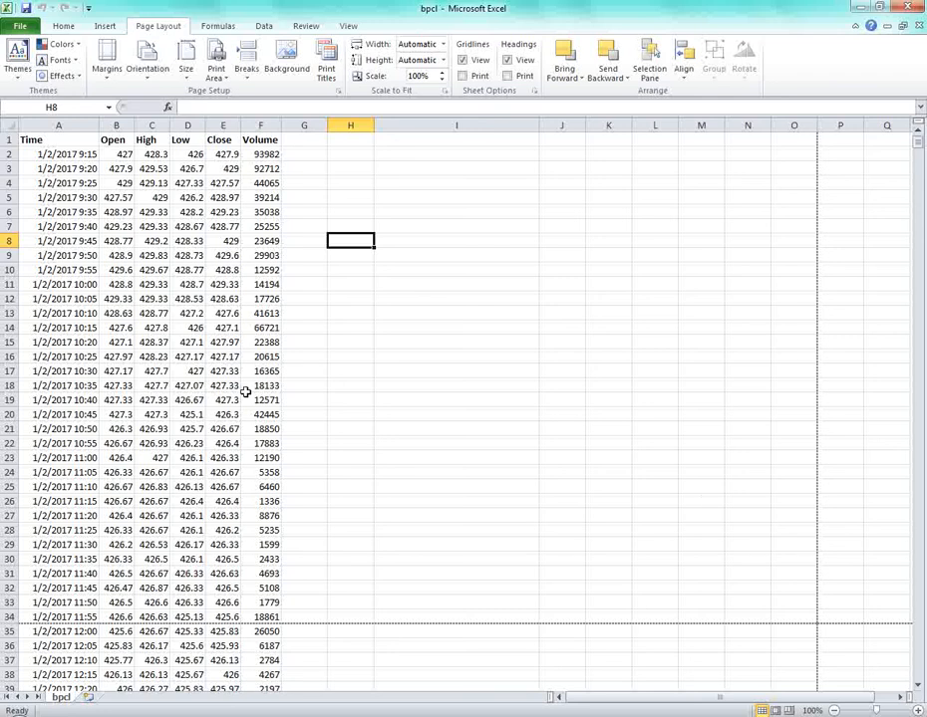
left_click(181, 194)
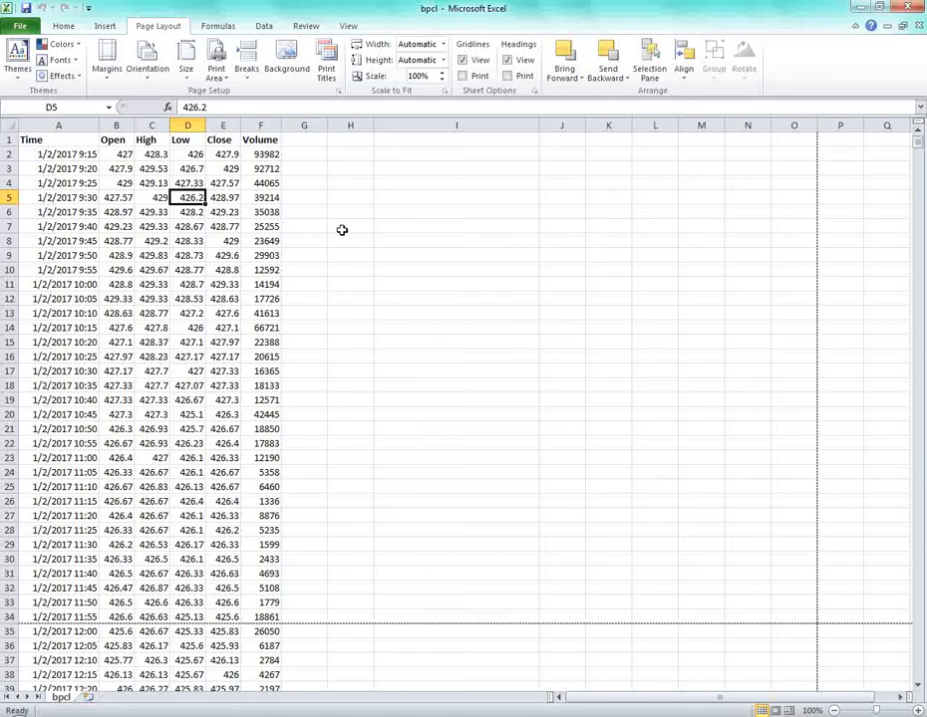
Copy range A1:F14 of the bpcl table and launch Microsoft Word 2010.
left_click(342, 230)
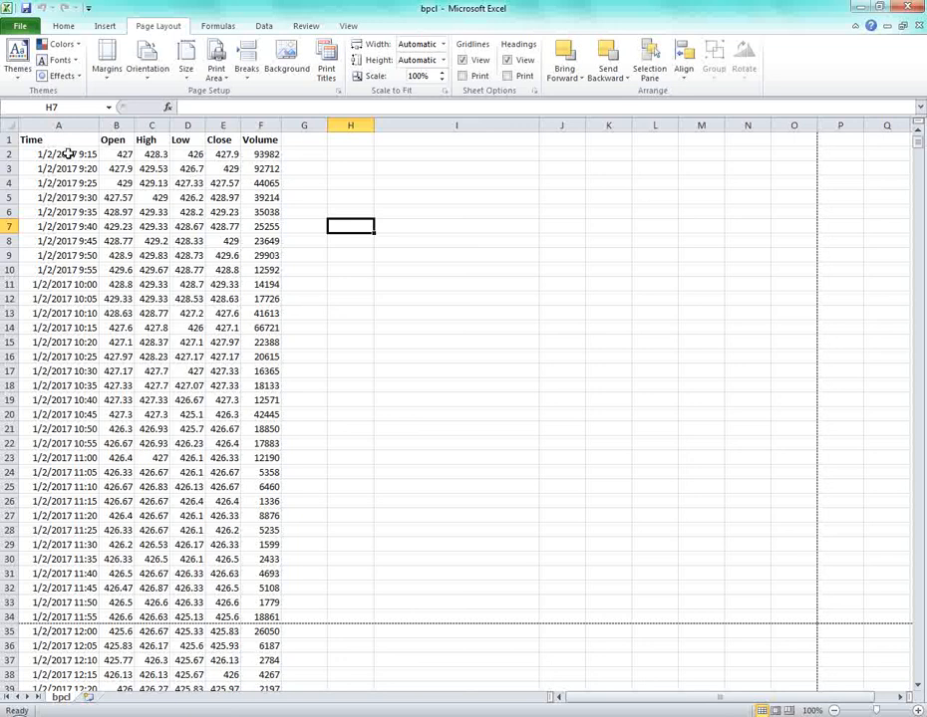
left_click_drag(70, 140, 264, 615)
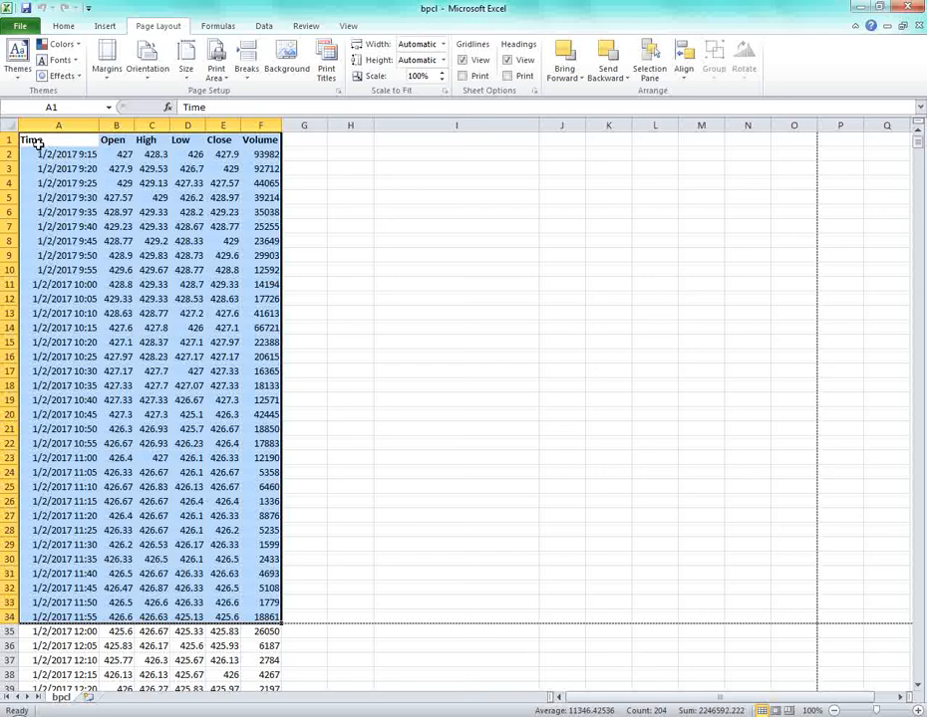
left_click_drag(30, 139, 258, 325)
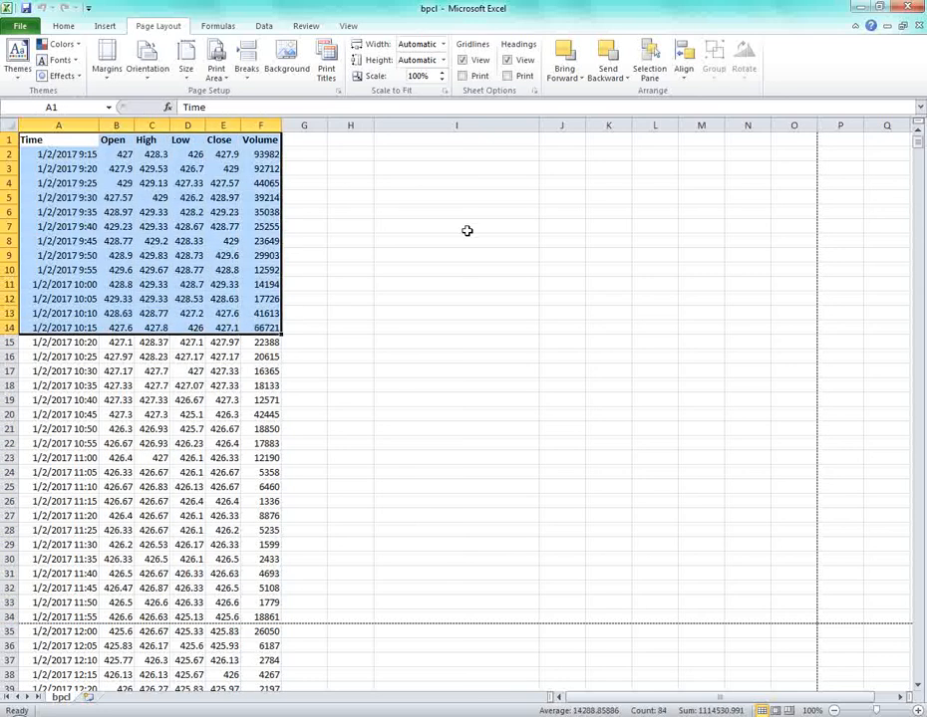
key("ctrl+c")
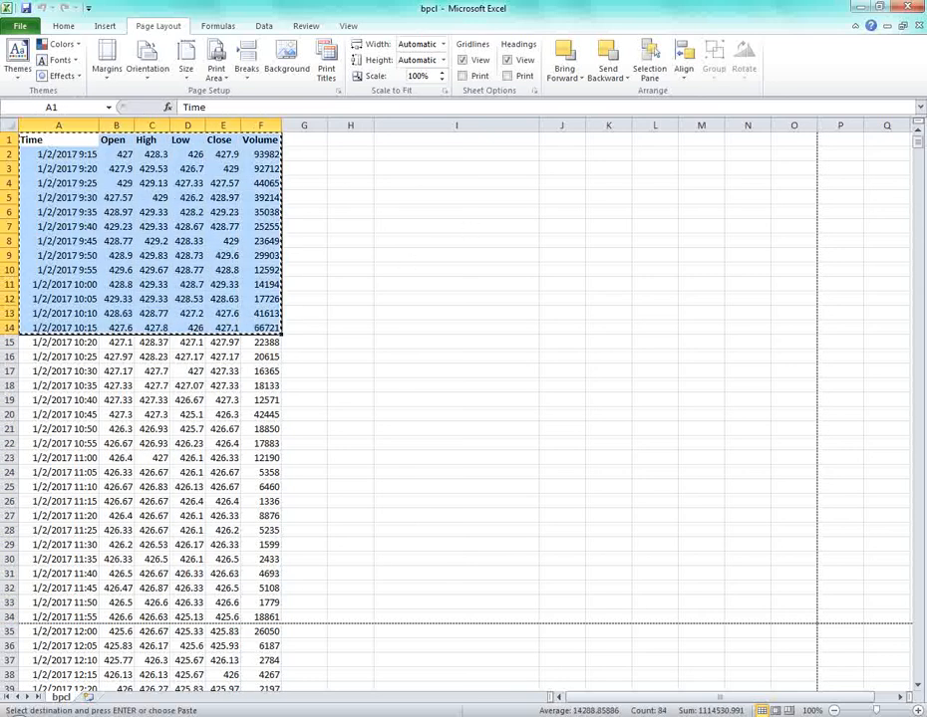
key("super")
left_click(96, 379)
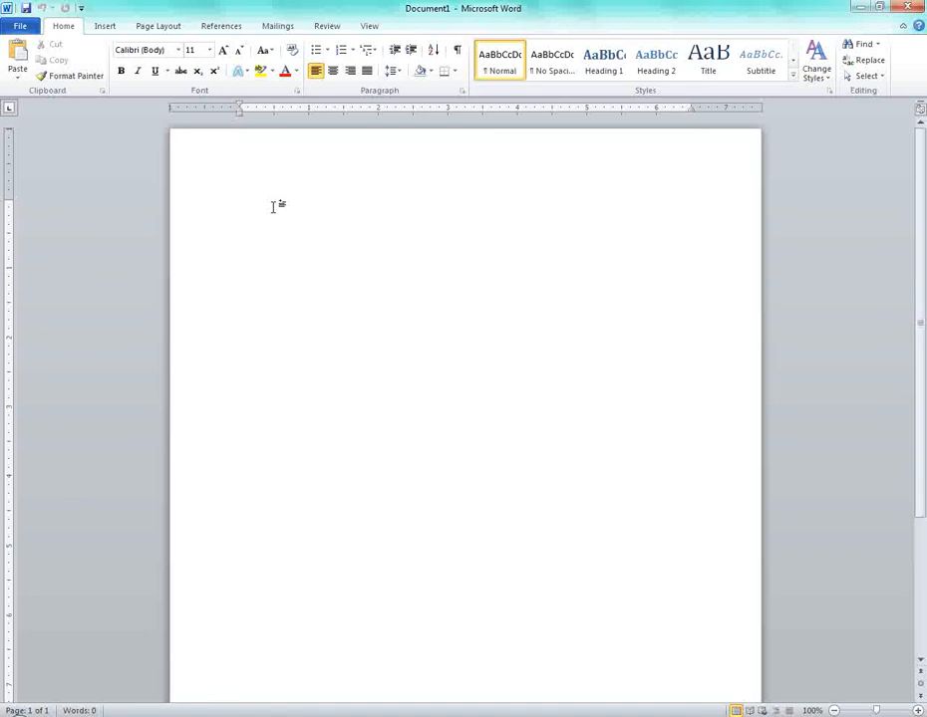
Paste the Time–Volume table into Document1, glance at paste options, and return to Excel.
key("ctrl+v")
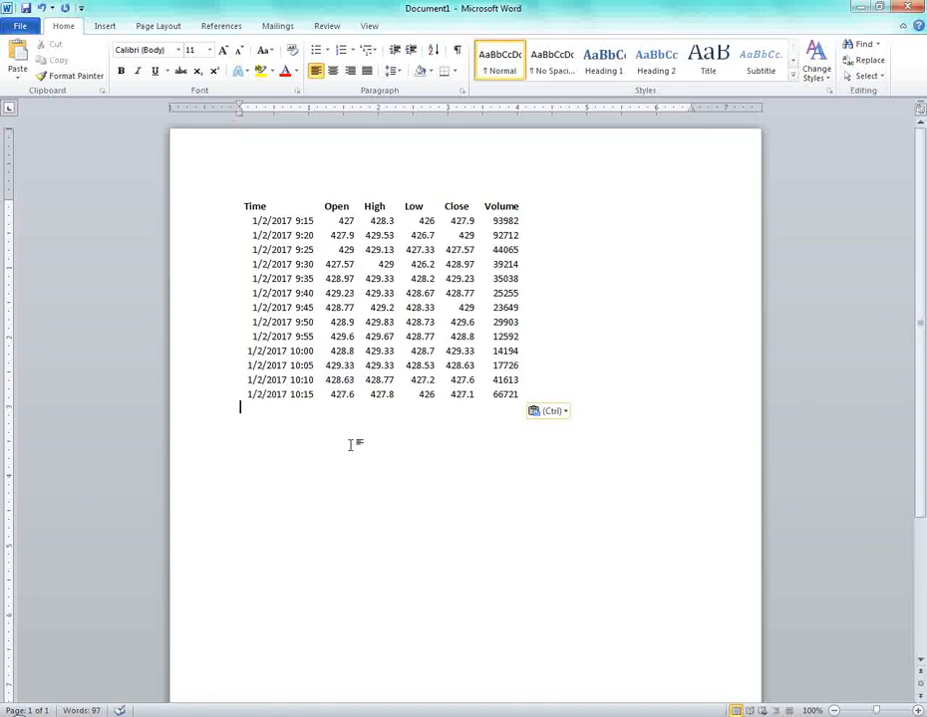
left_click(27, 78)
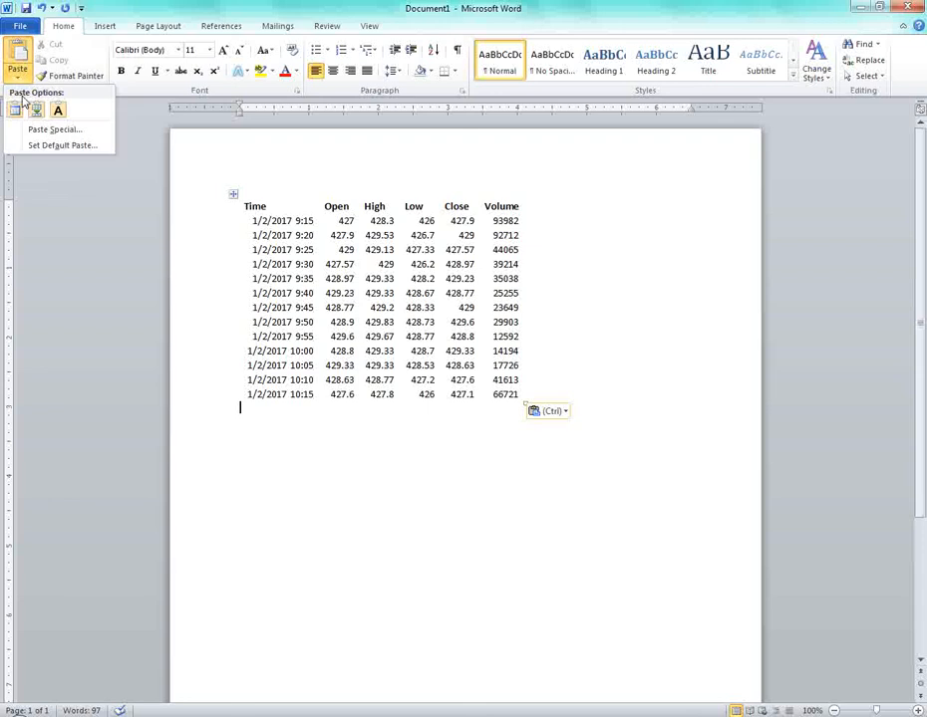
left_click(451, 443)
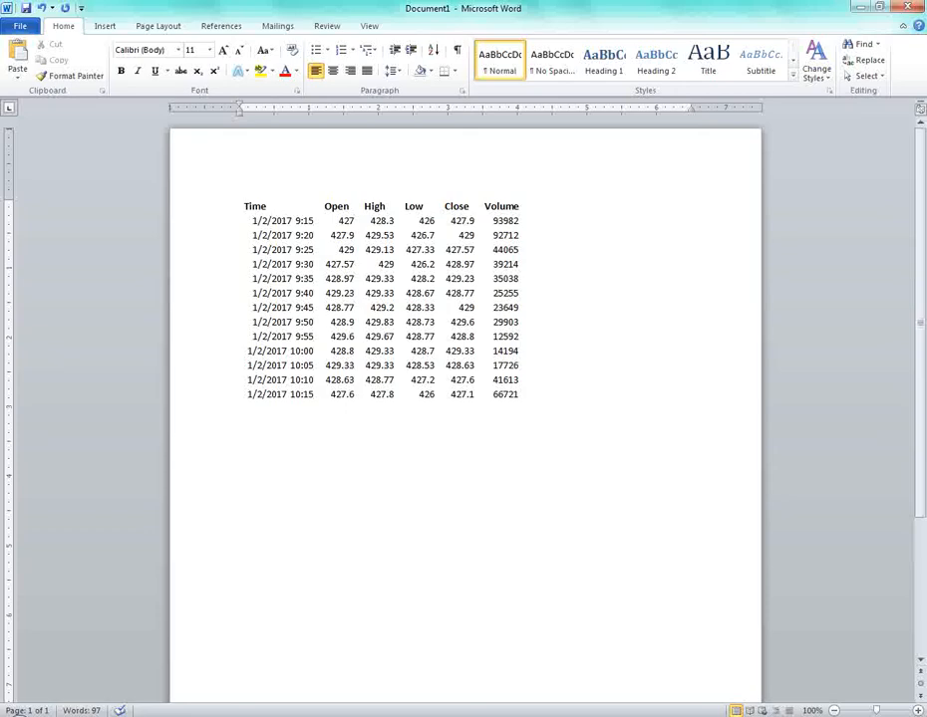
key("alt+Tab")
key("alt+Tab")
key("alt+Tab")
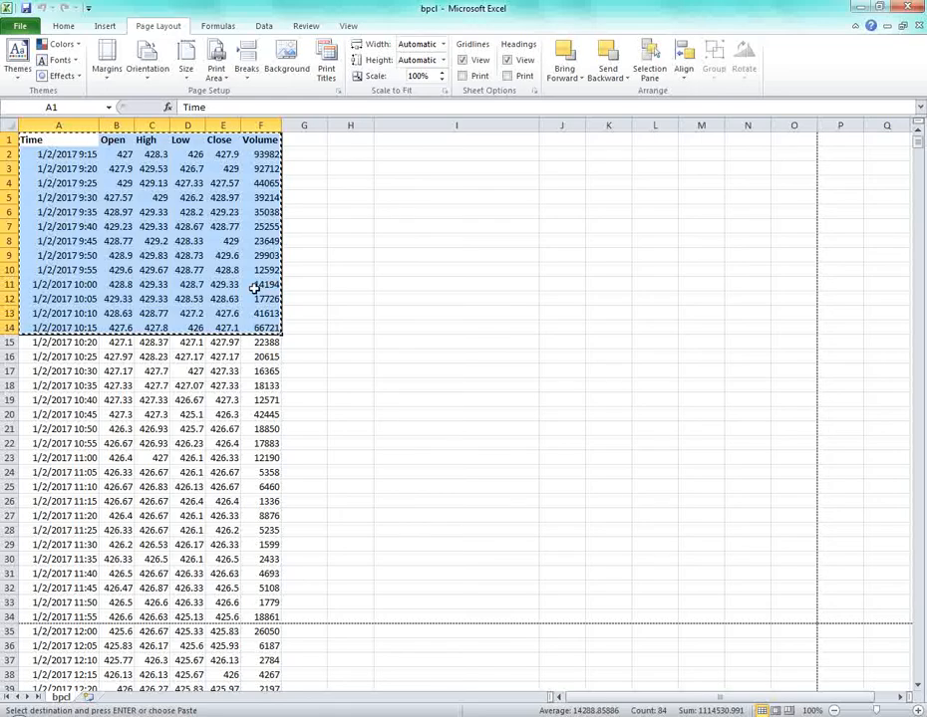
key("alt+Tab")
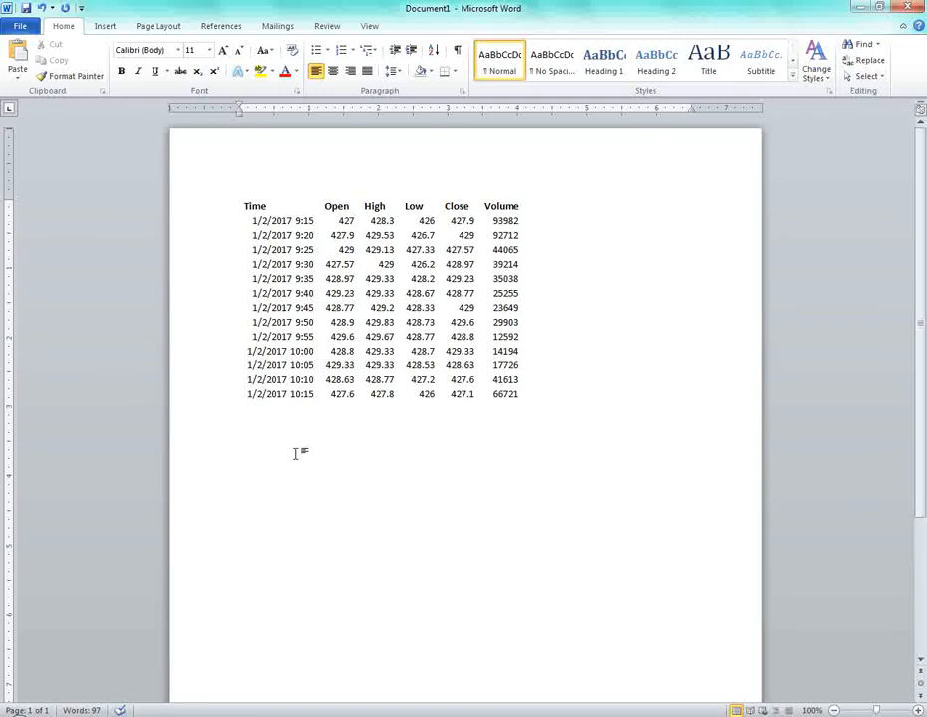
Paste the copied A1:F14 range into Word as a linked table below the first table.
key("ctrl+alt+v")
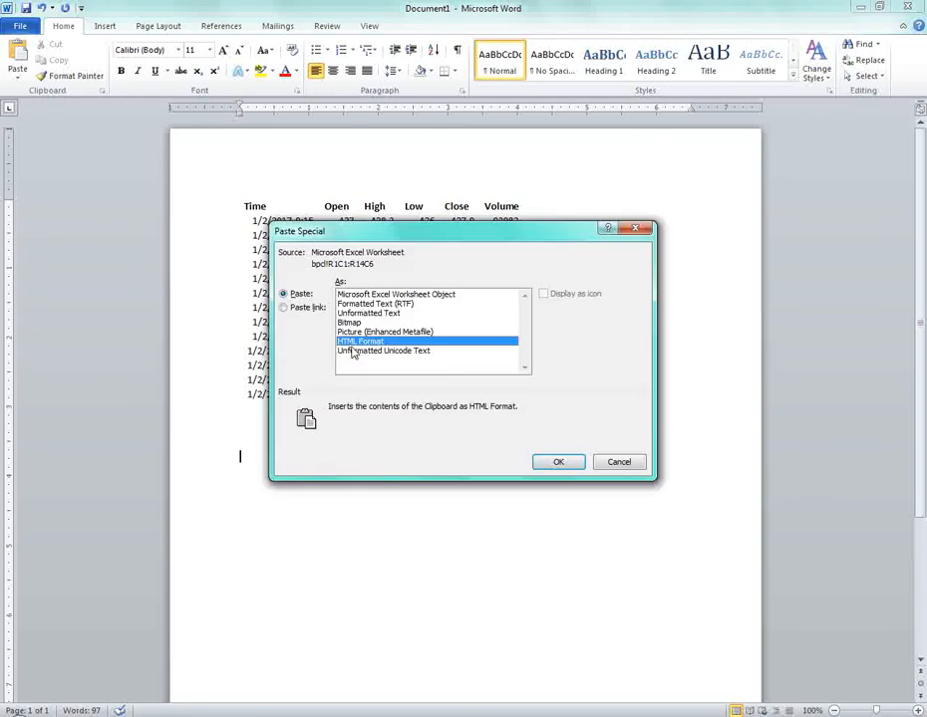
left_click(284, 309)
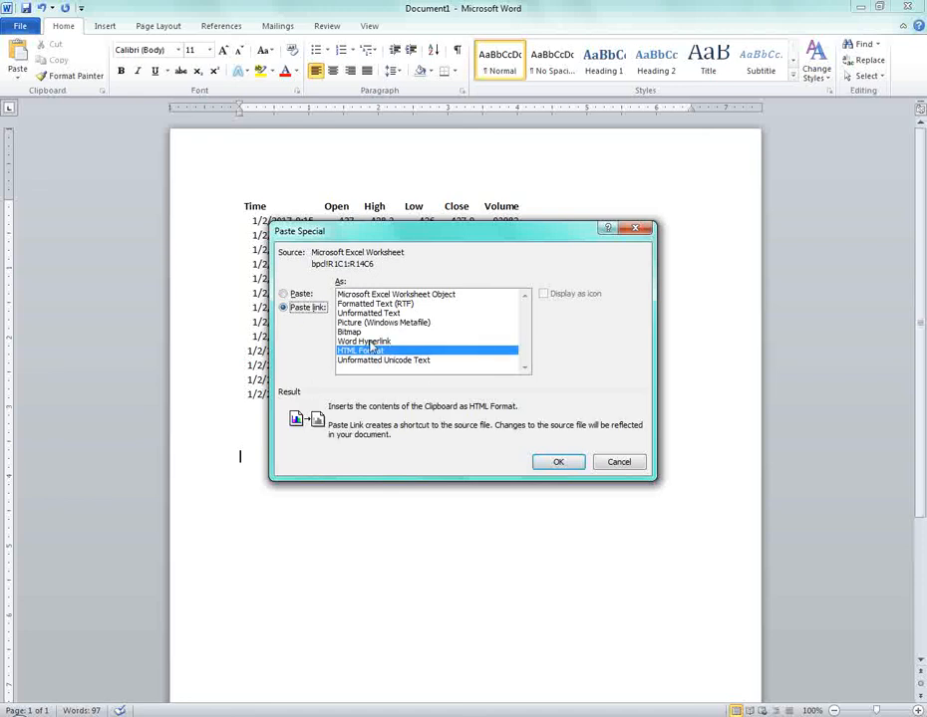
left_click(558, 463)
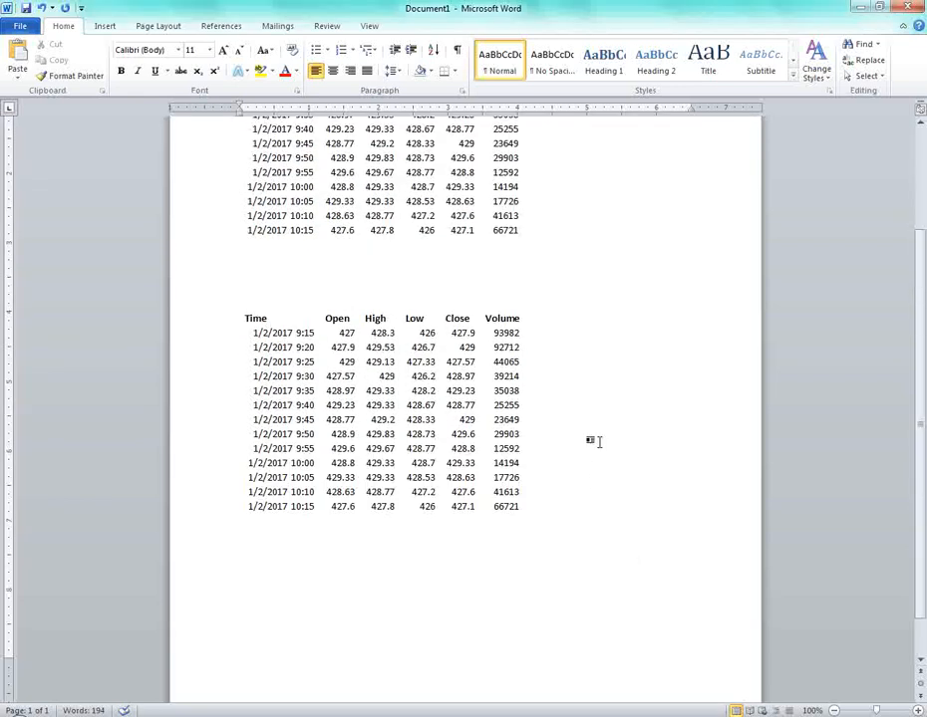
left_click(451, 357)
left_click(568, 410)
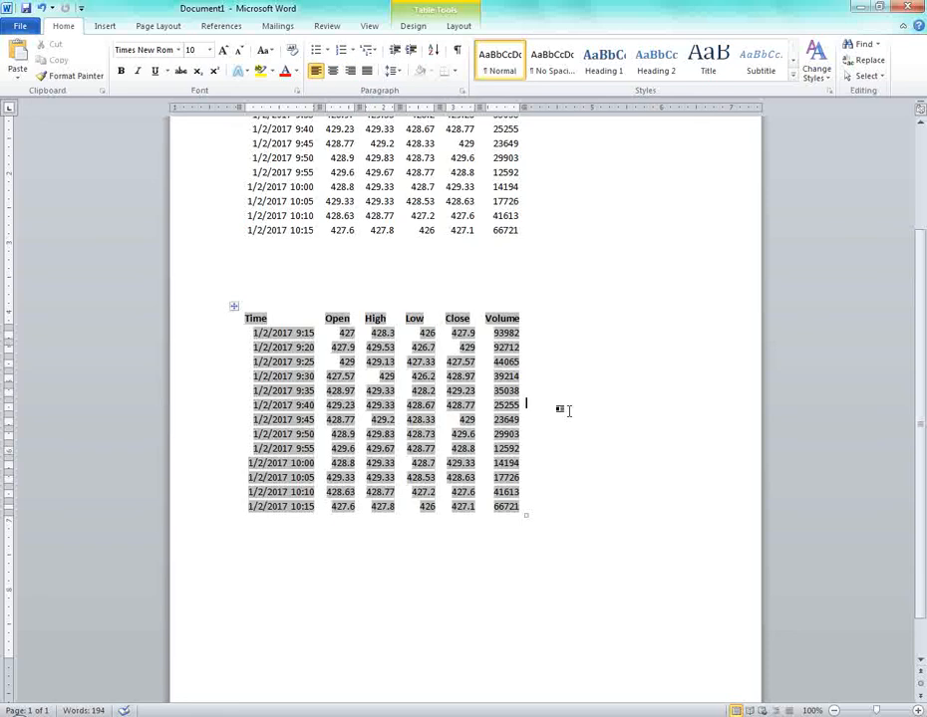
Clear the copied selection in Excel and deselect the new linked table in Word.
key("alt+Tab")
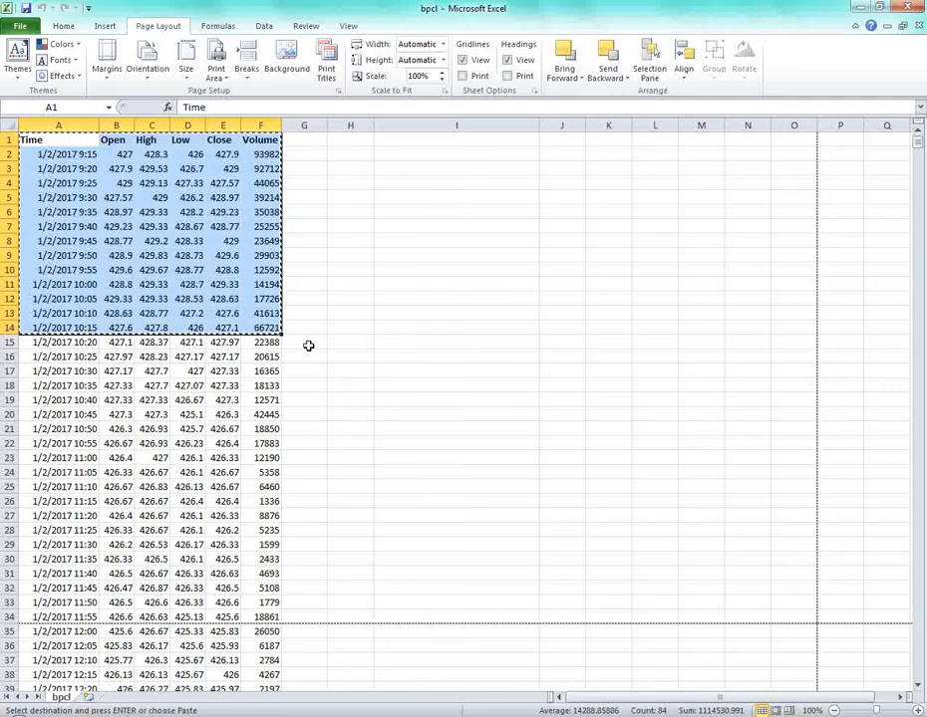
left_click(260, 283)
key("alt+Tab")
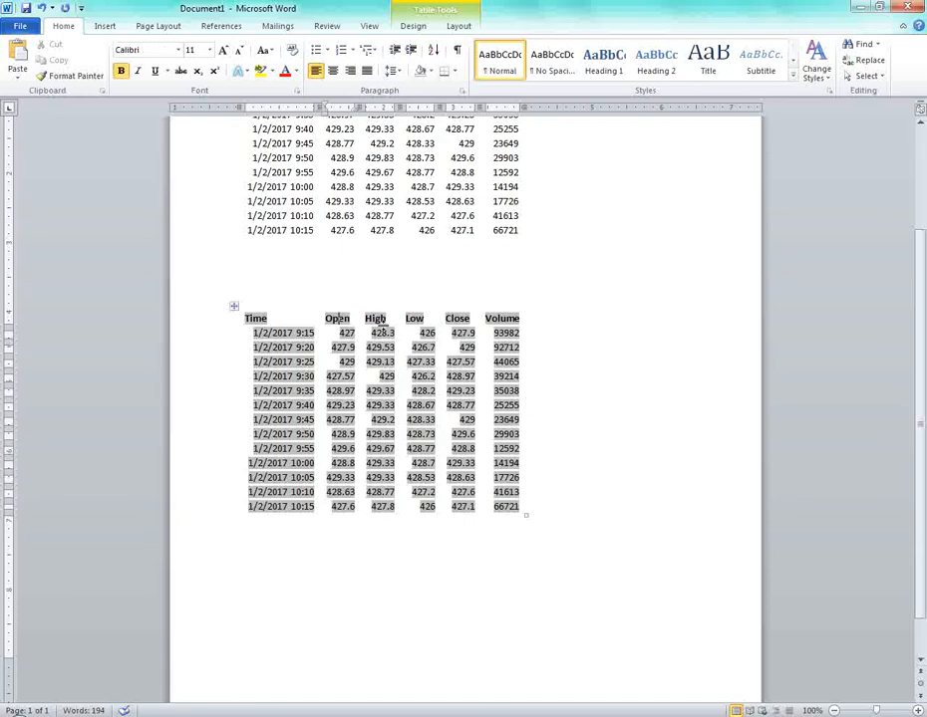
double_click(647, 362)
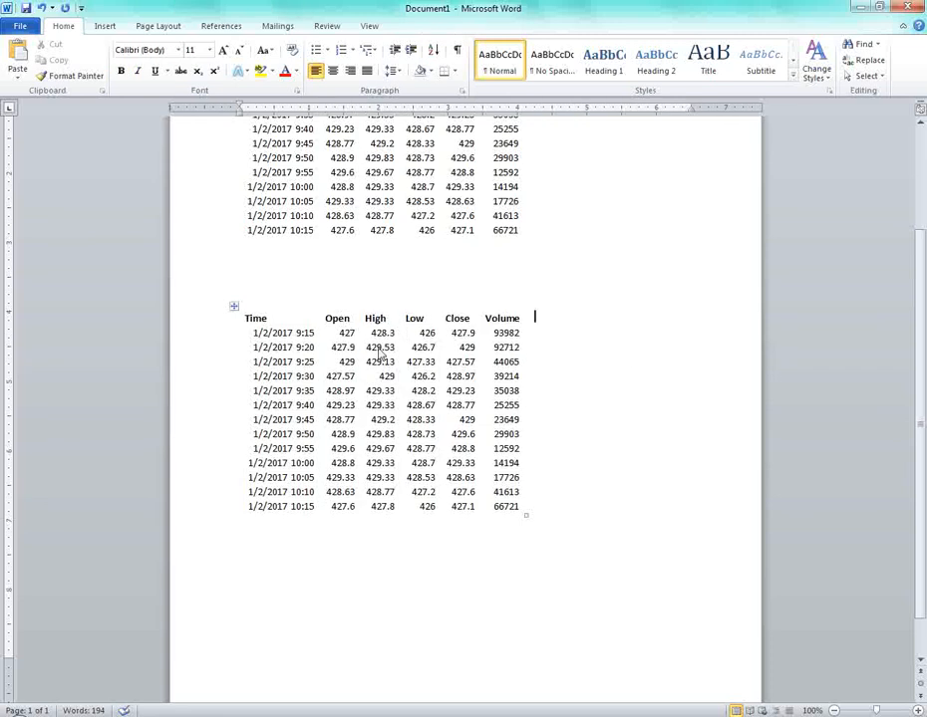
key("alt+Tab")
key("alt+Tab")
key("alt+Tab")
Change the B1 heading in Excel from Open to HIGH.
left_click(104, 143)
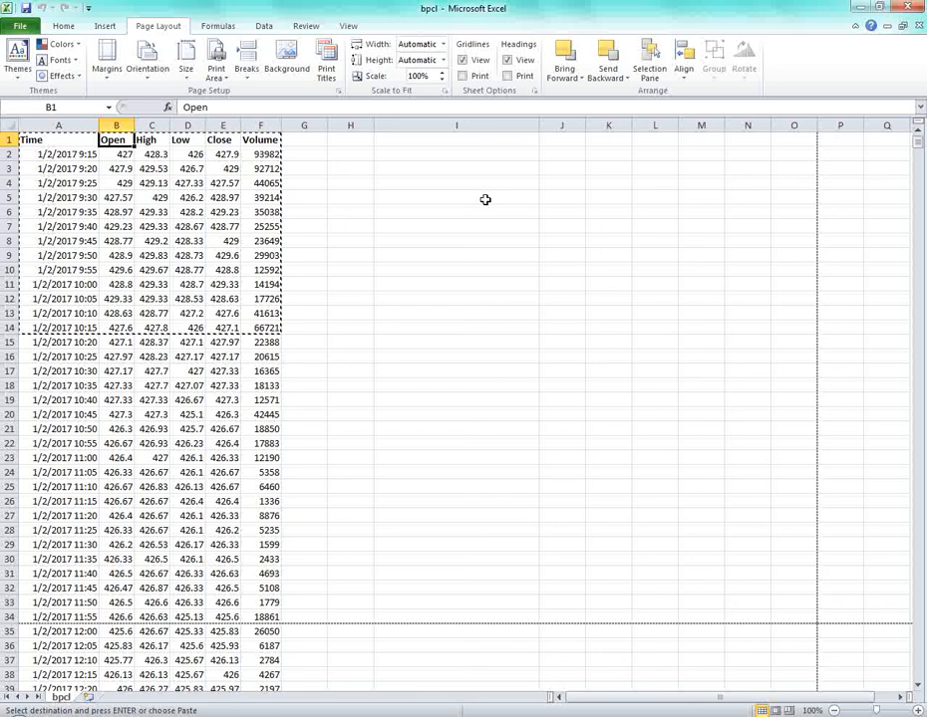
type("Hig")
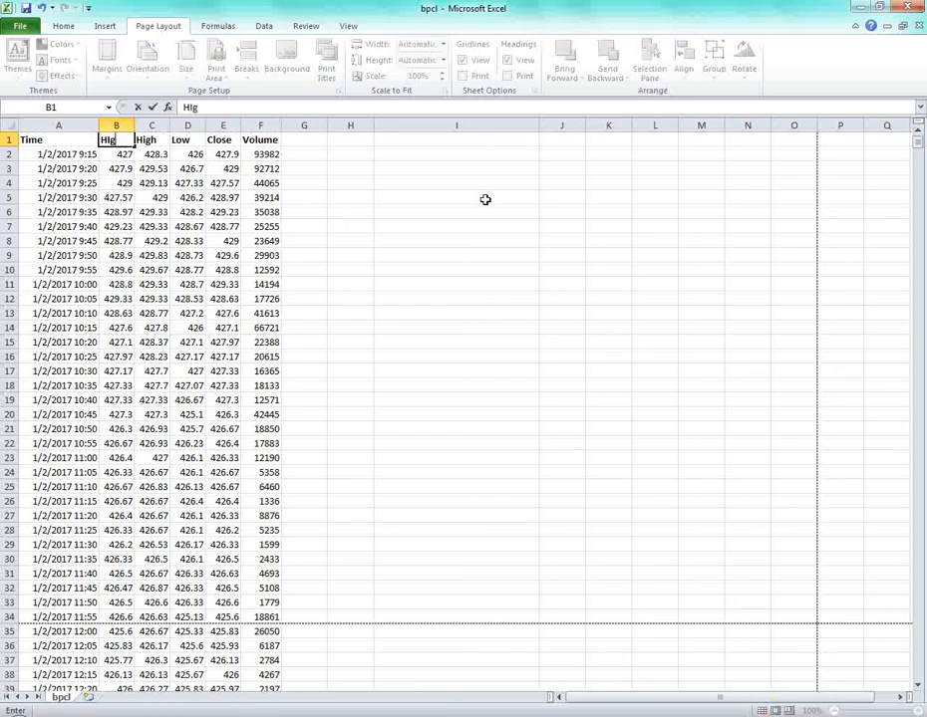
key("BackSpace")
key("BackSpace")
type("IGH")
key("Return")
Check the linked Word table shows HIGH, then step across the C1–F1 headings in Excel.
key("alt+Tab")
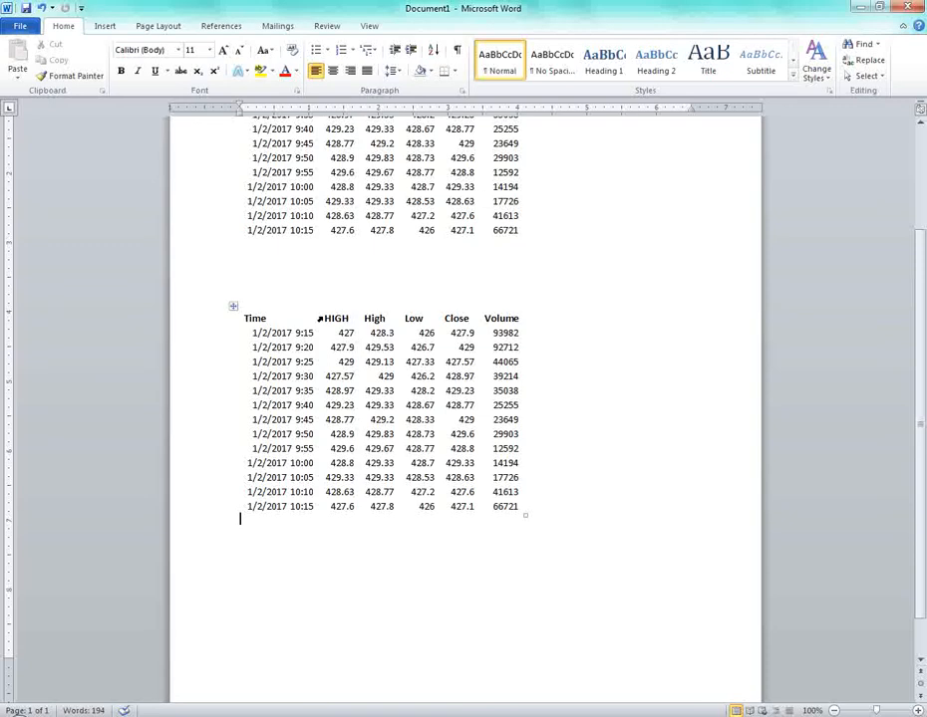
key("alt+Tab")
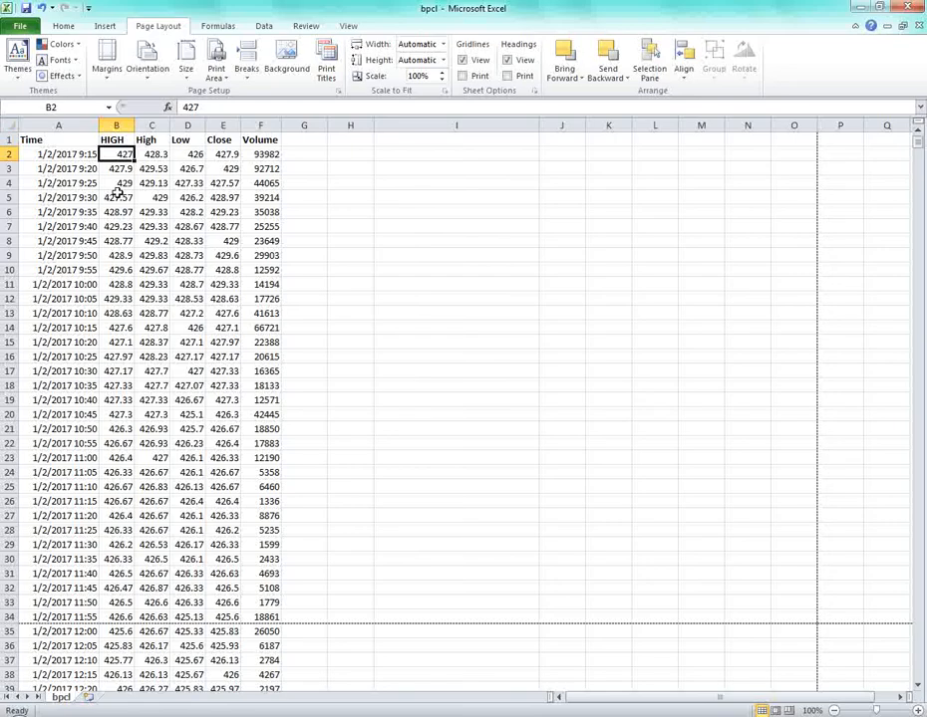
left_click(146, 142)
left_click(189, 139)
left_click(225, 140)
left_click(260, 139)
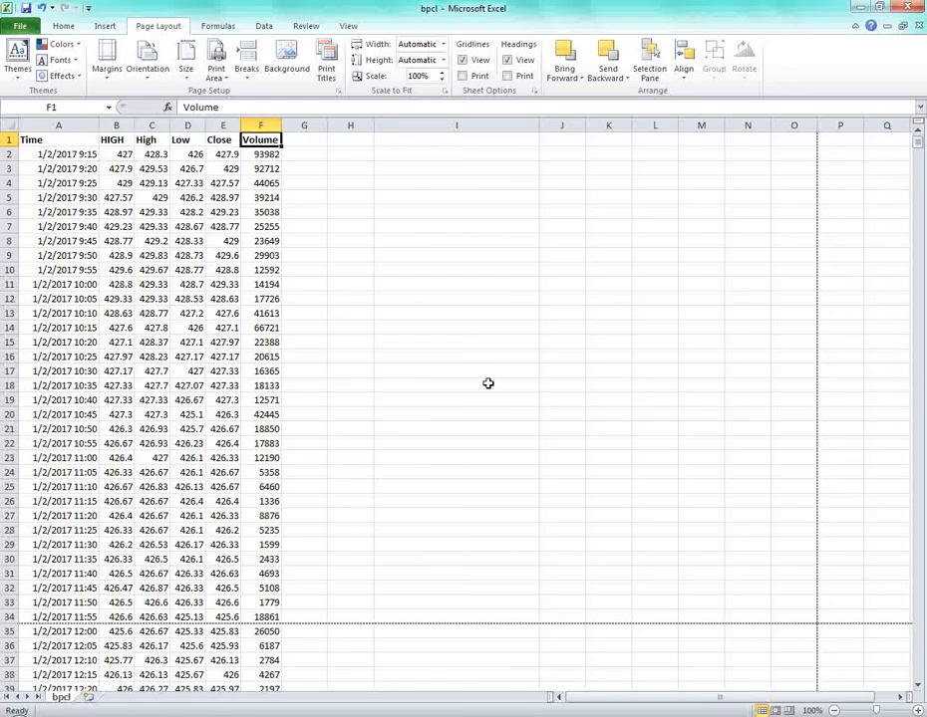
key("alt+Tab")
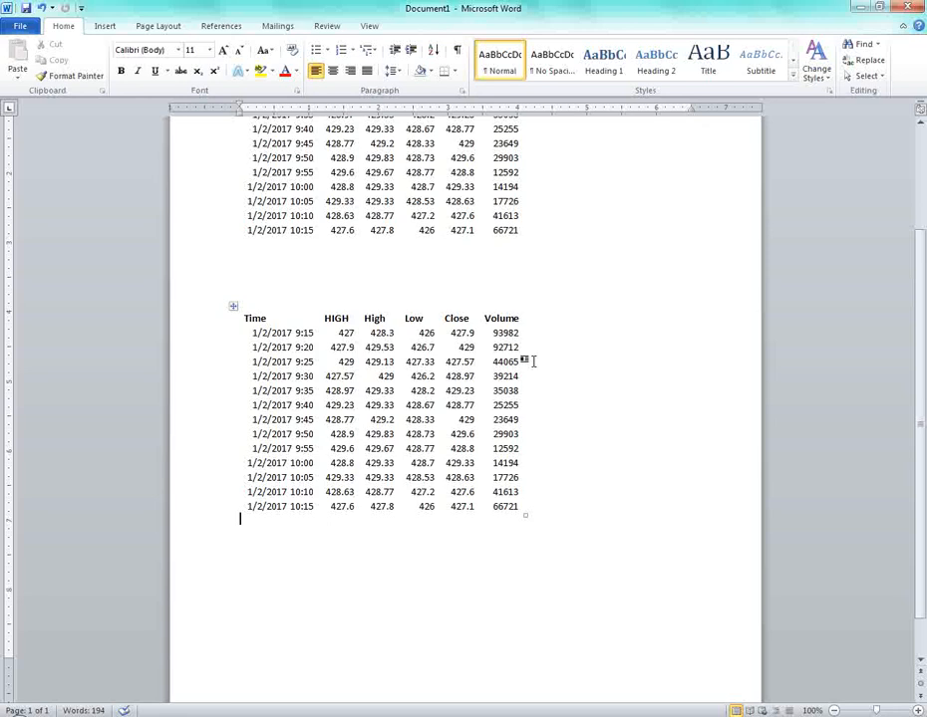
Delete the linked table from Word and copy the A1:F13 stock rows in Excel.
left_click(233, 306)
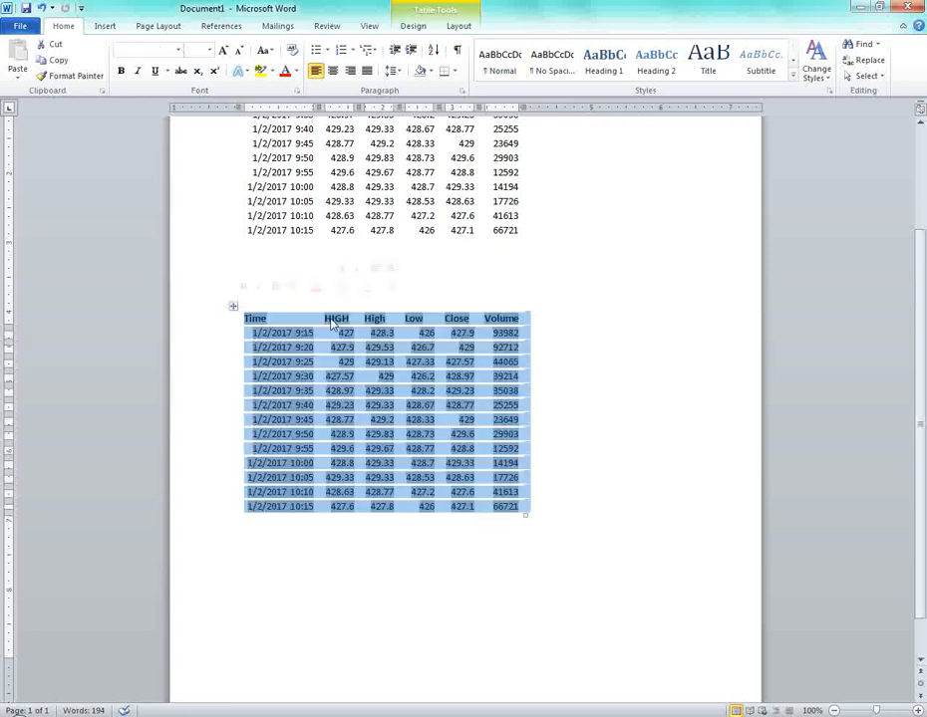
key("BackSpace")
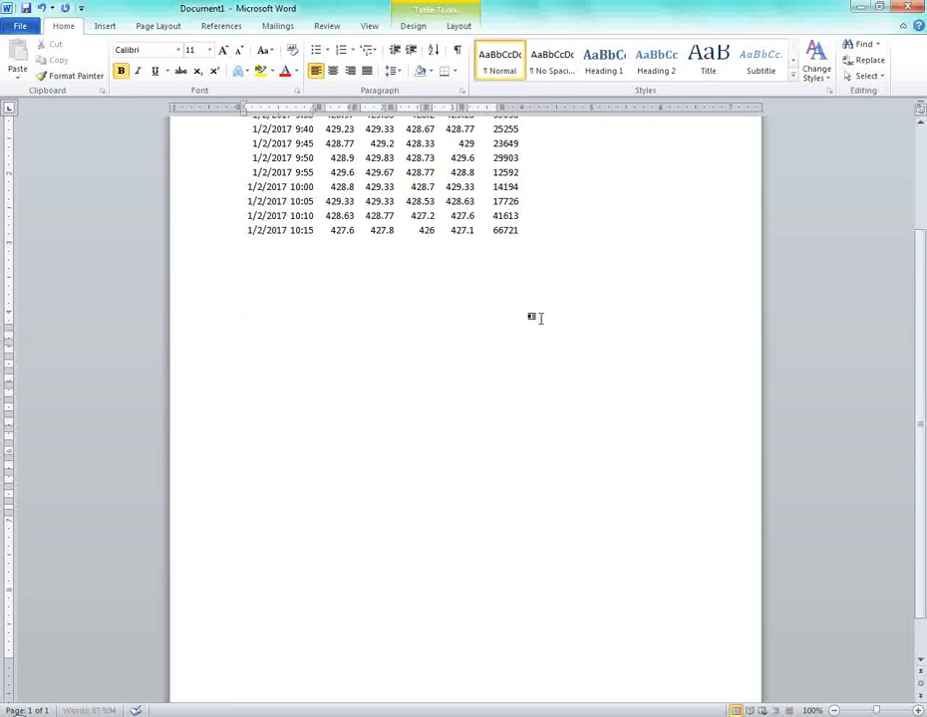
key("alt+Tab")
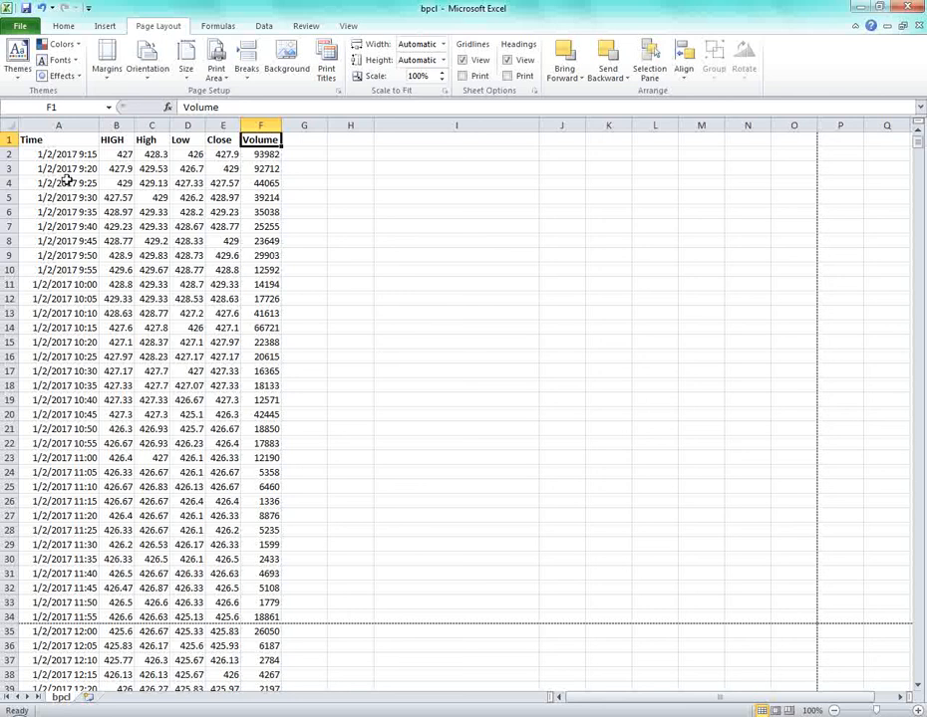
left_click_drag(62, 155, 250, 311)
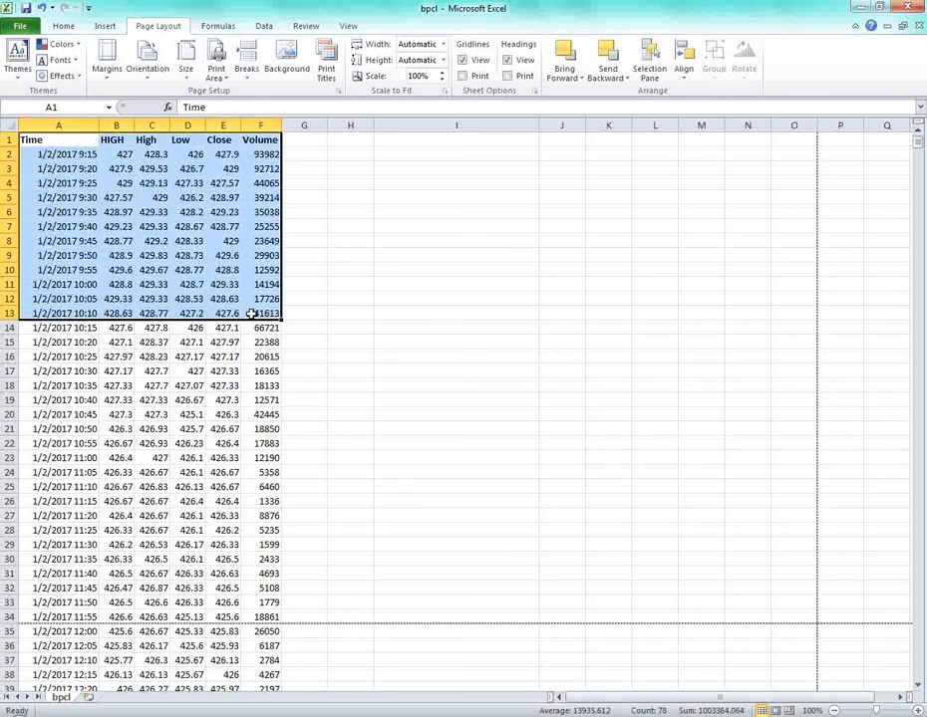
key("ctrl+c")
Paste the rows into Word, delete that pasted table, and bring up Paste Special.
key("alt+Tab")
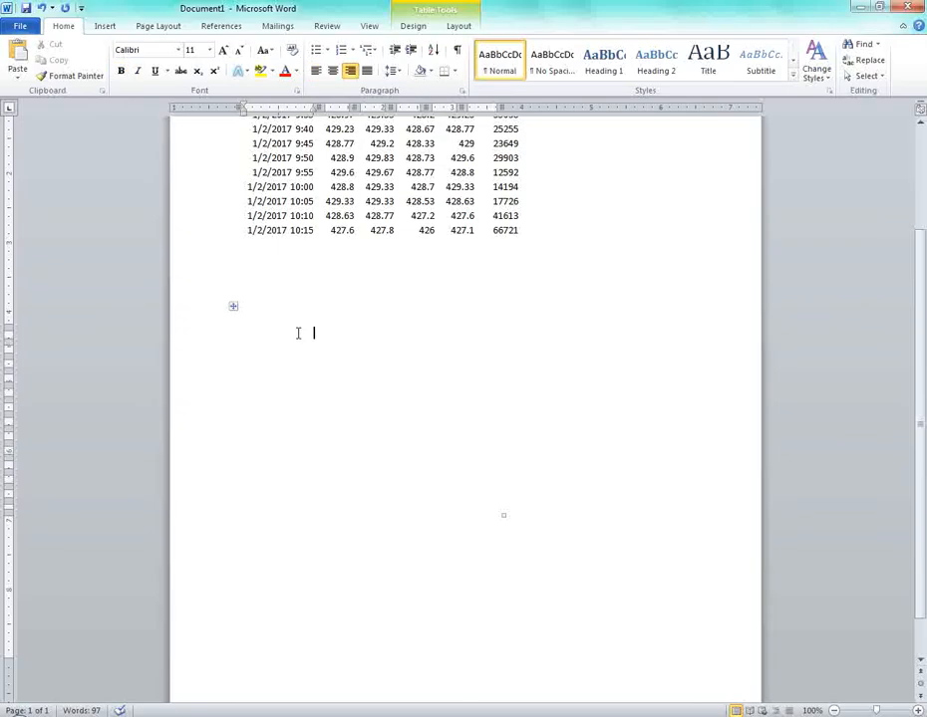
key("ctrl+v")
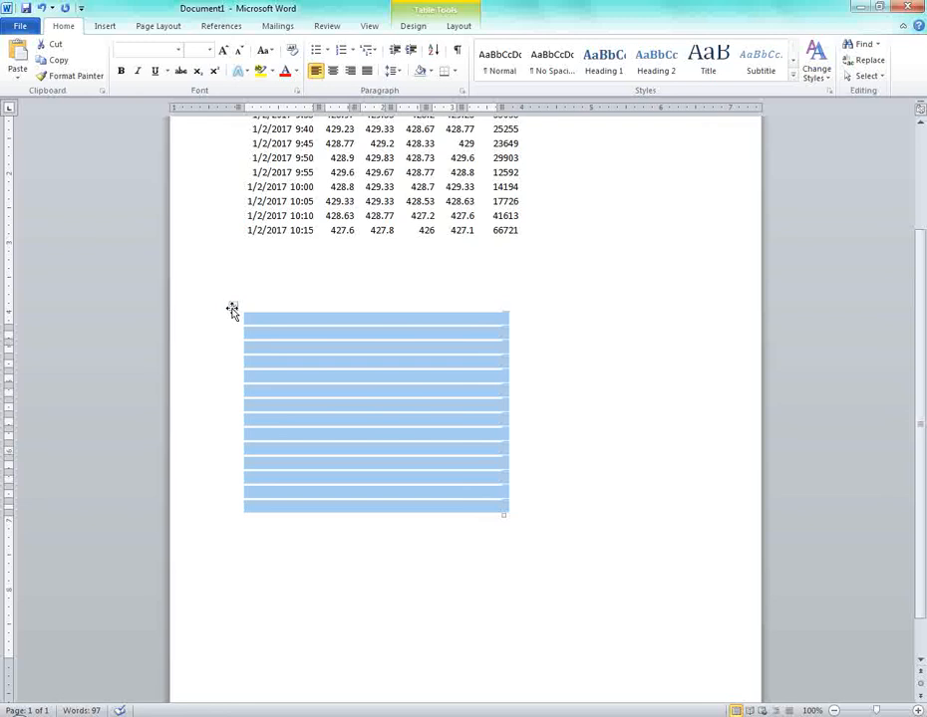
right_click(233, 309)
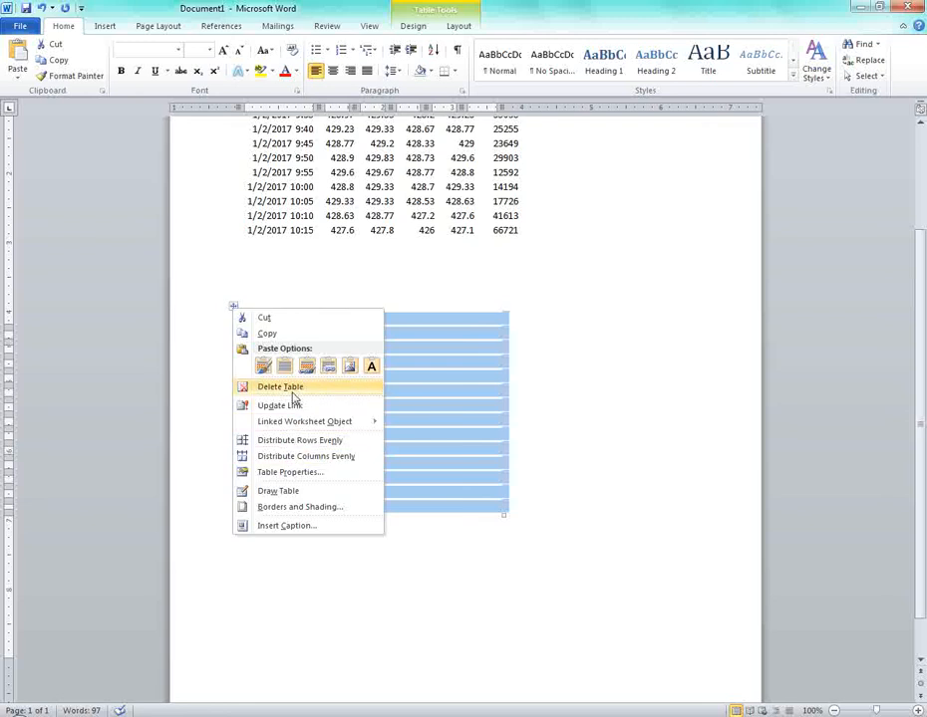
left_click(291, 387)
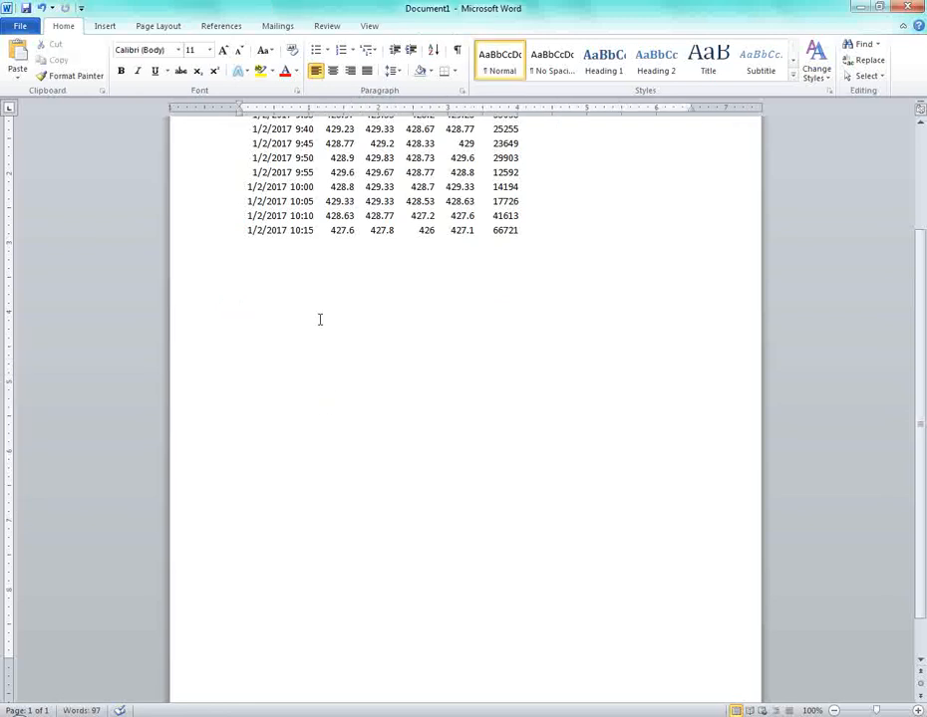
key("ctrl+alt+v")
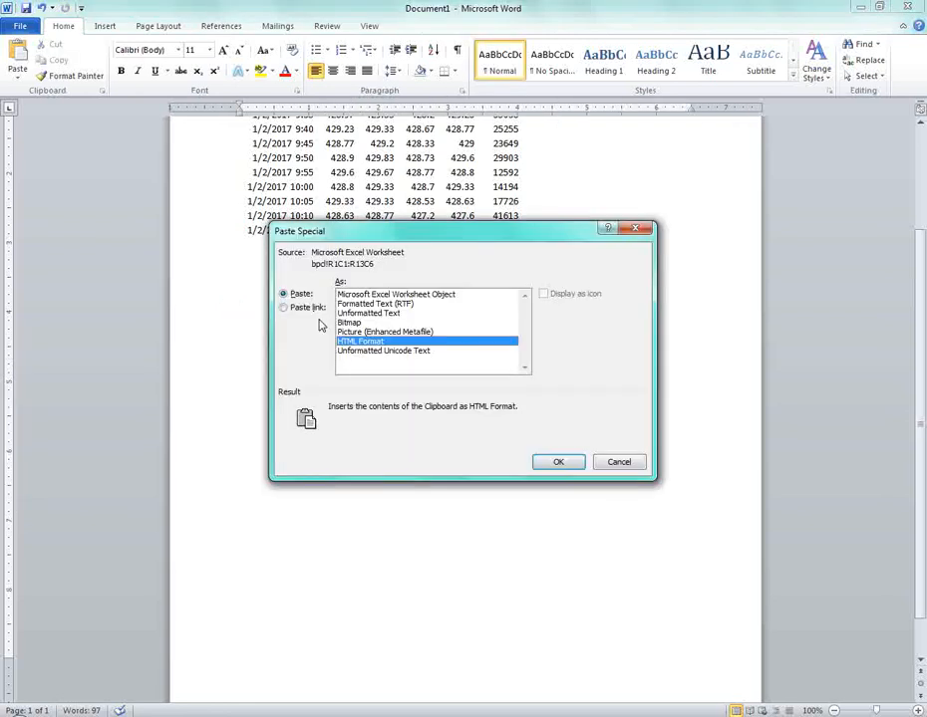
Paste the rows as a linked table, then change Excel's B1 heading back to Open.
left_click(298, 312)
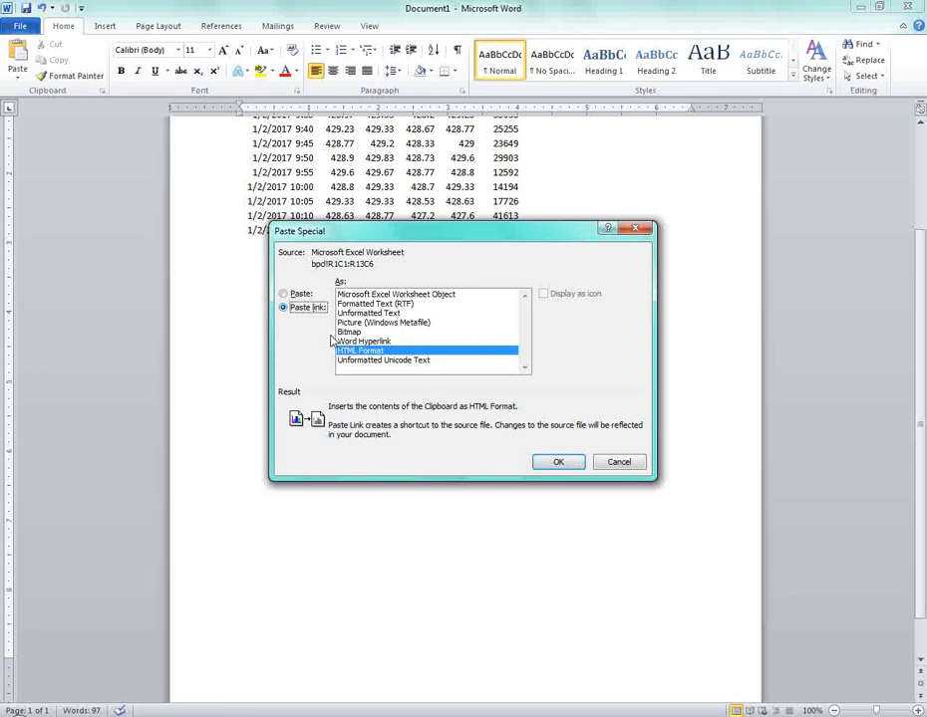
left_click(560, 460)
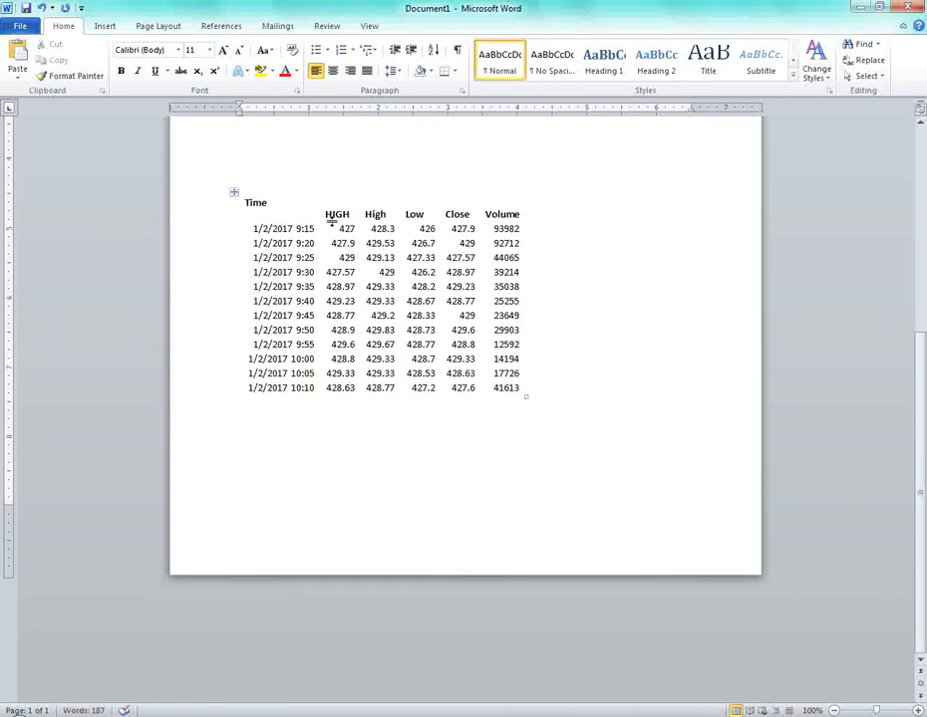
key("alt+Tab")
left_click(116, 141)
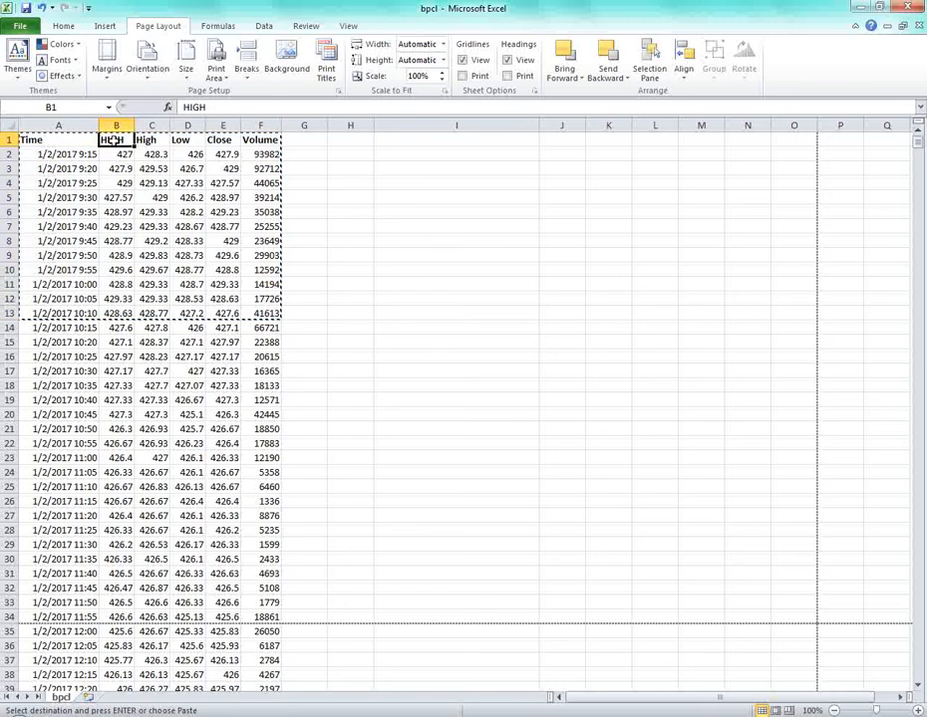
type("oPE")
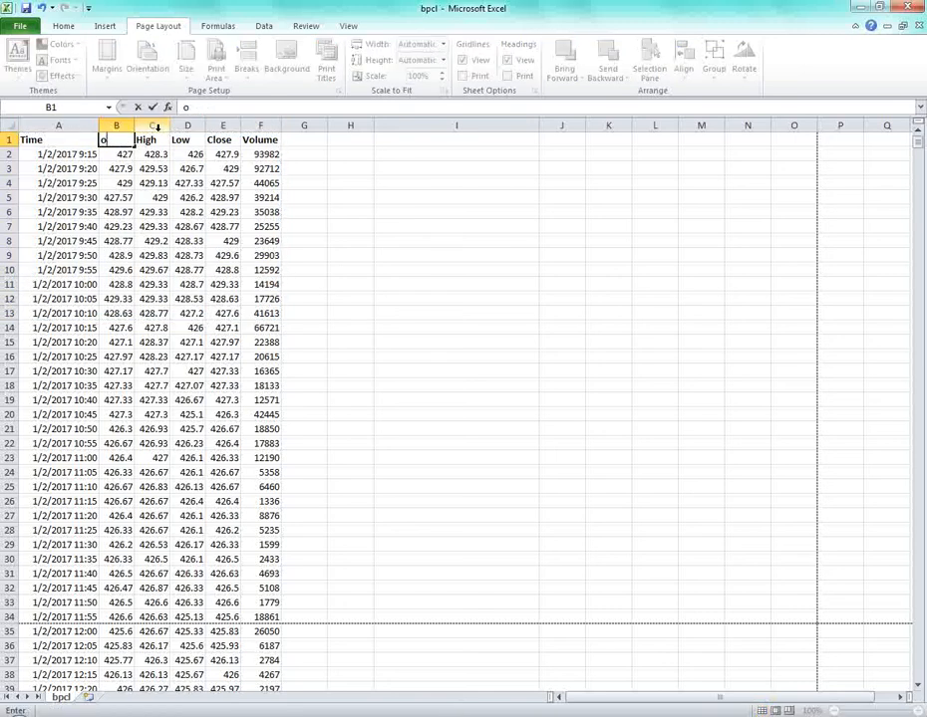
key("BackSpace")
key("BackSpace")
key("BackSpace")
type("Open")
key("Return")
Confirm the Word table now shows Open, then close Word without saving.
key("Up")
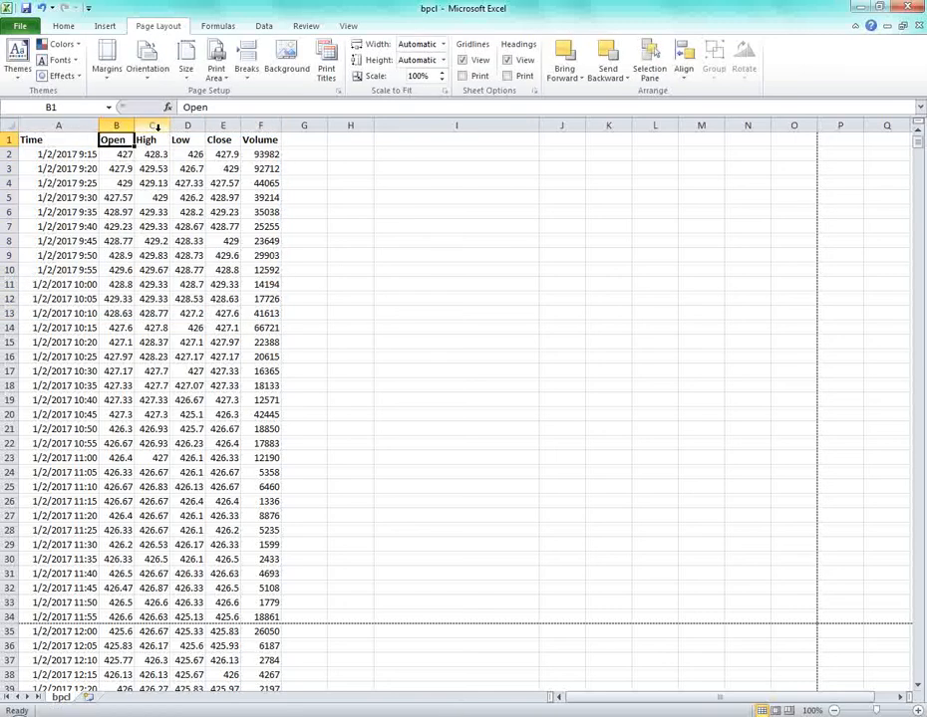
key("alt+Tab")
scroll(569, 380, "down", 3)
scroll(558, 377, "down", 4)
scroll(534, 370, "up", 3)
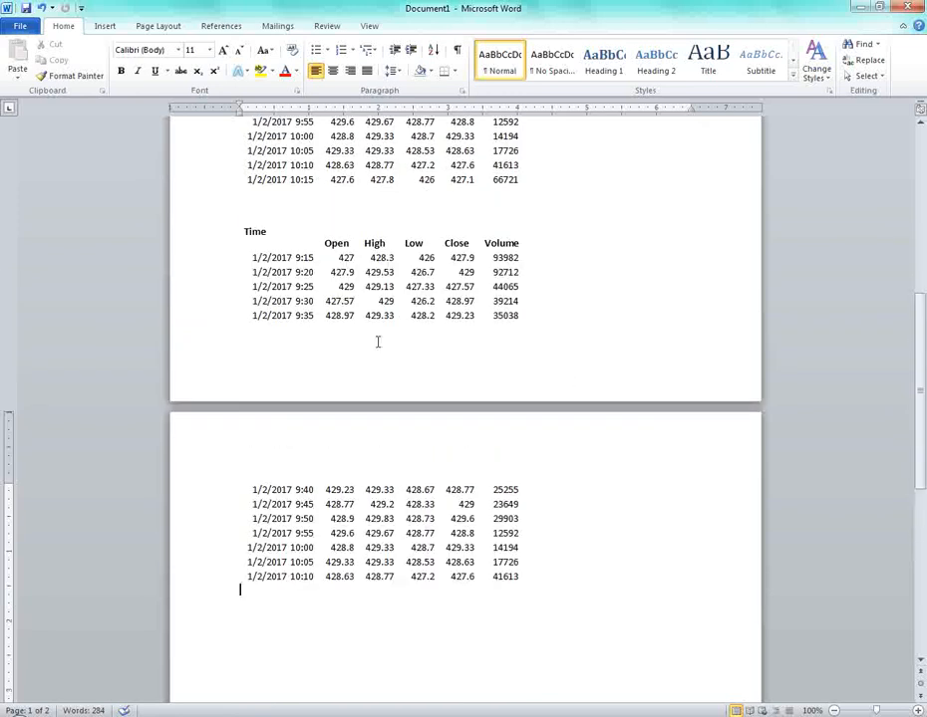
left_click_drag(676, 383, 660, 279)
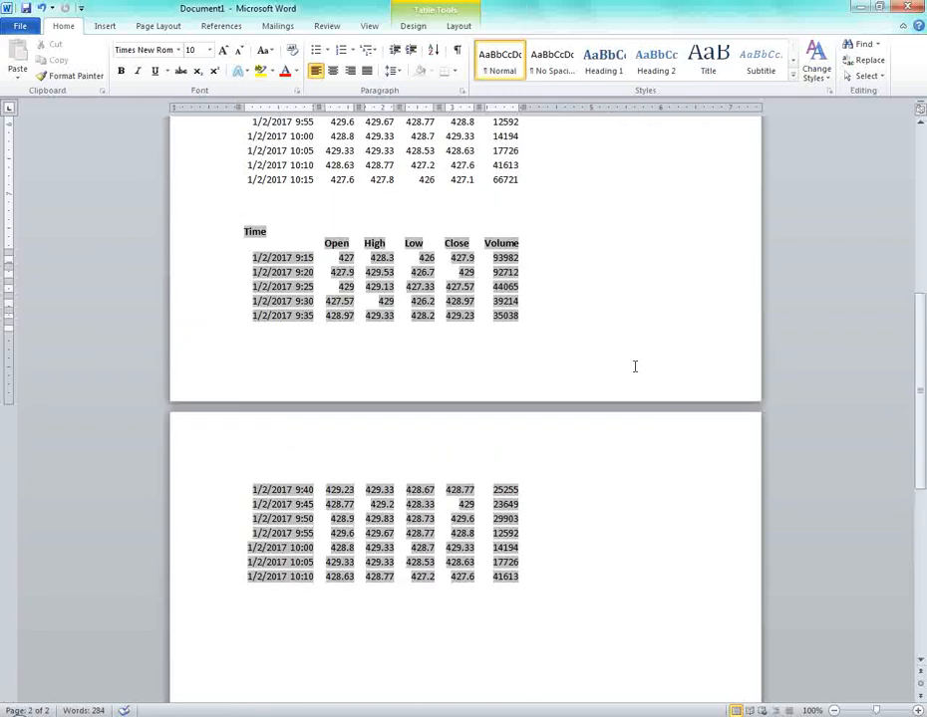
scroll(628, 373, "up", 4)
left_click(906, 7)
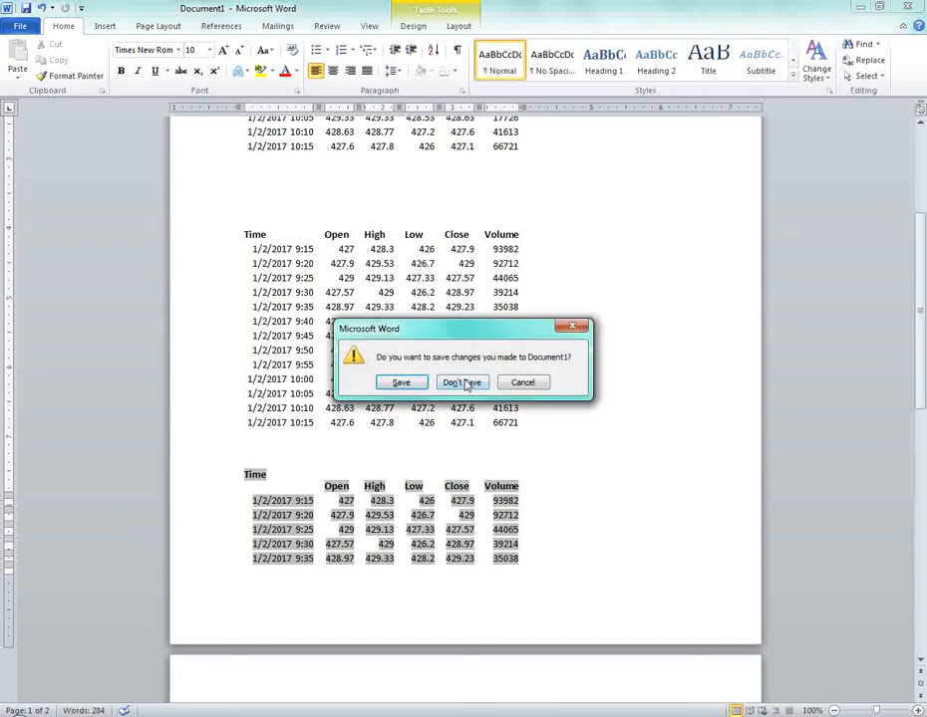
left_click(461, 381)
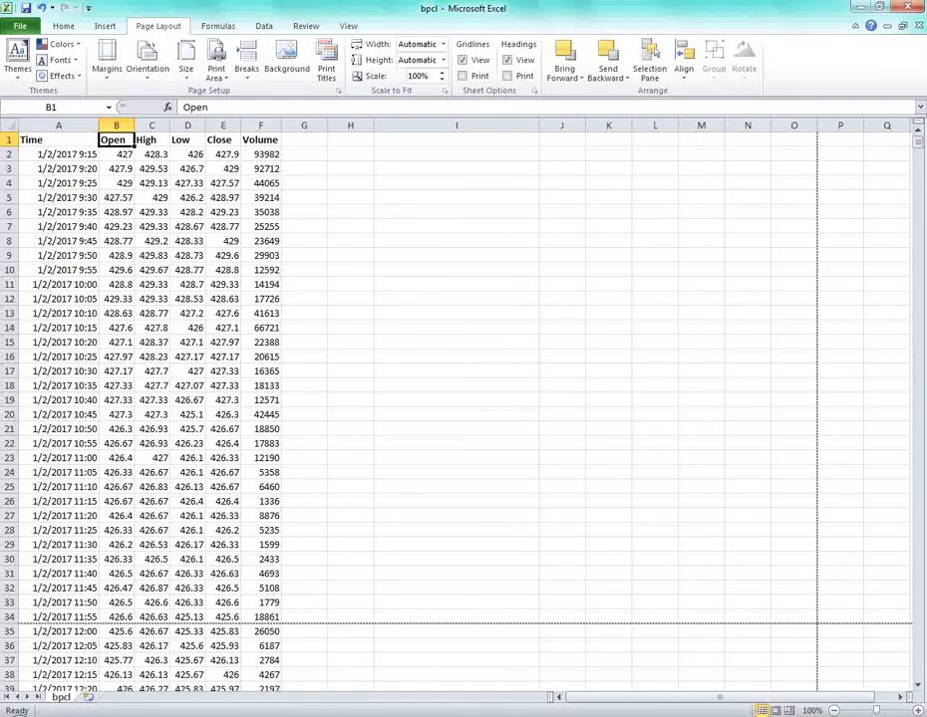
Back in the bpcl workbook, select cells E5 and E14, save with Ctrl+S, and show File Info.
left_click(299, 715)
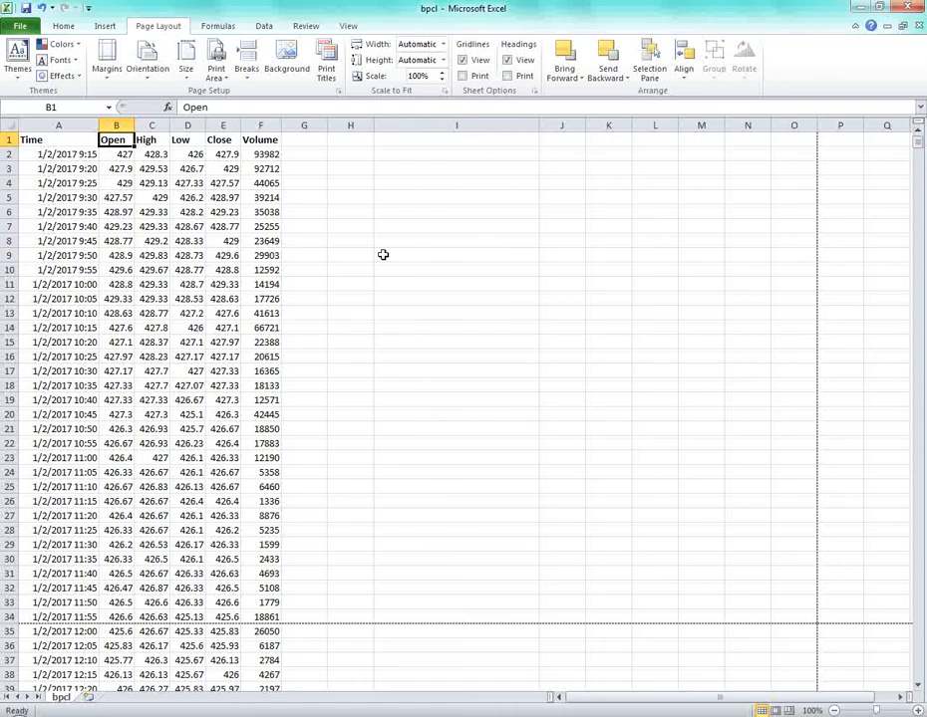
left_click(383, 255)
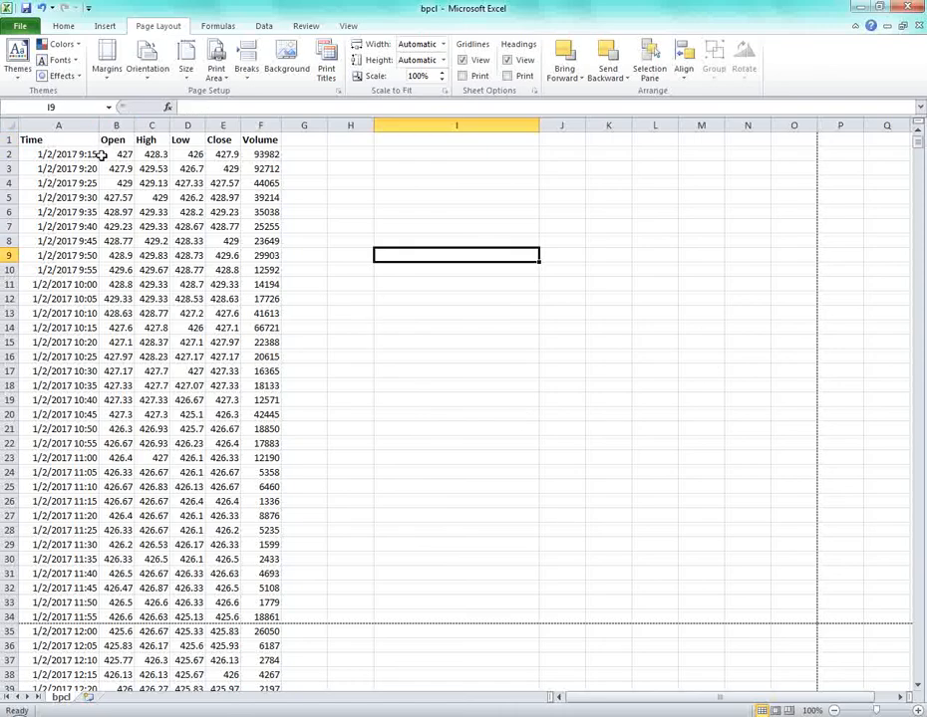
left_click(54, 141)
left_click(335, 270)
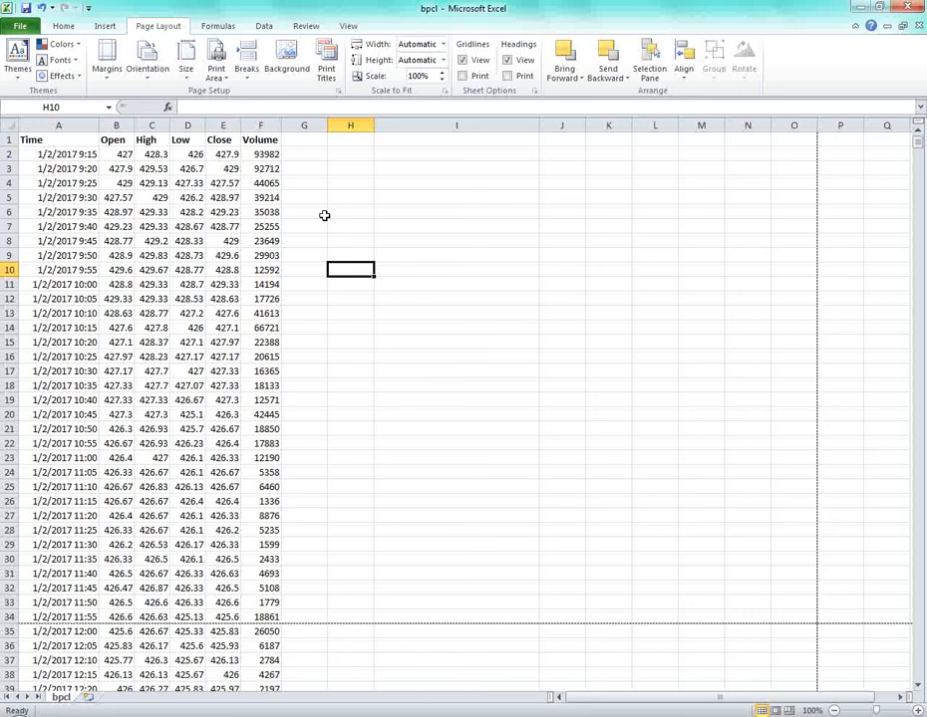
left_click(63, 26)
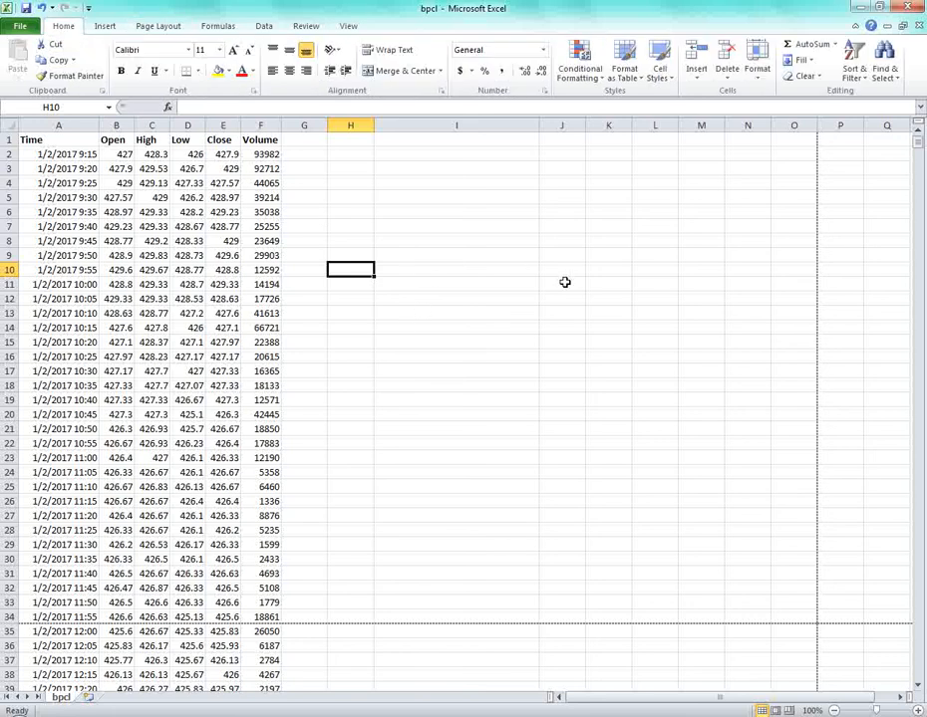
left_click(229, 197)
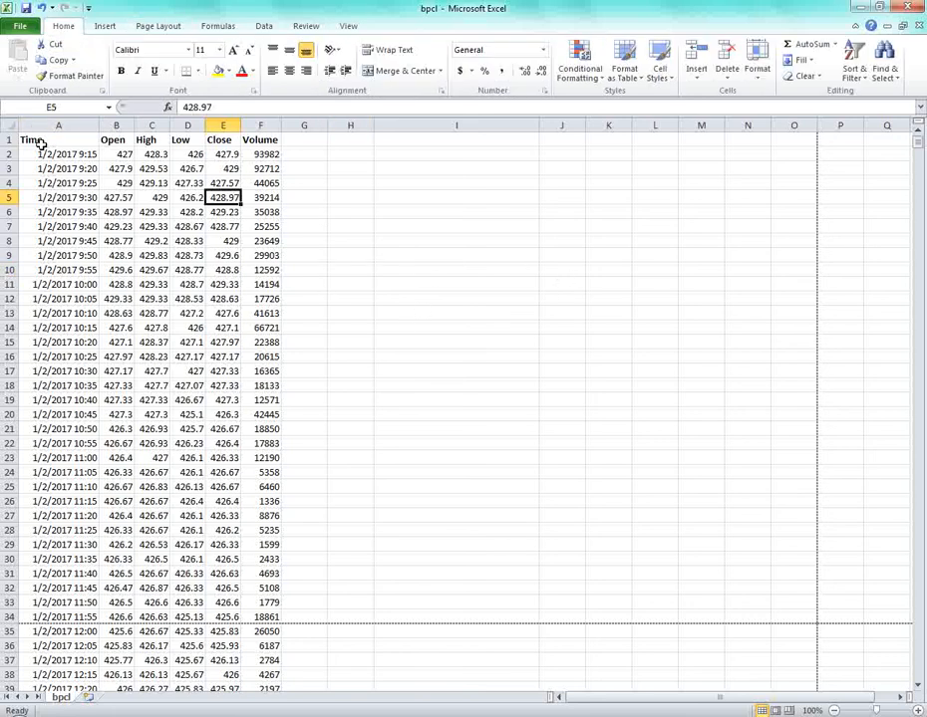
left_click(231, 331)
key("ctrl+s")
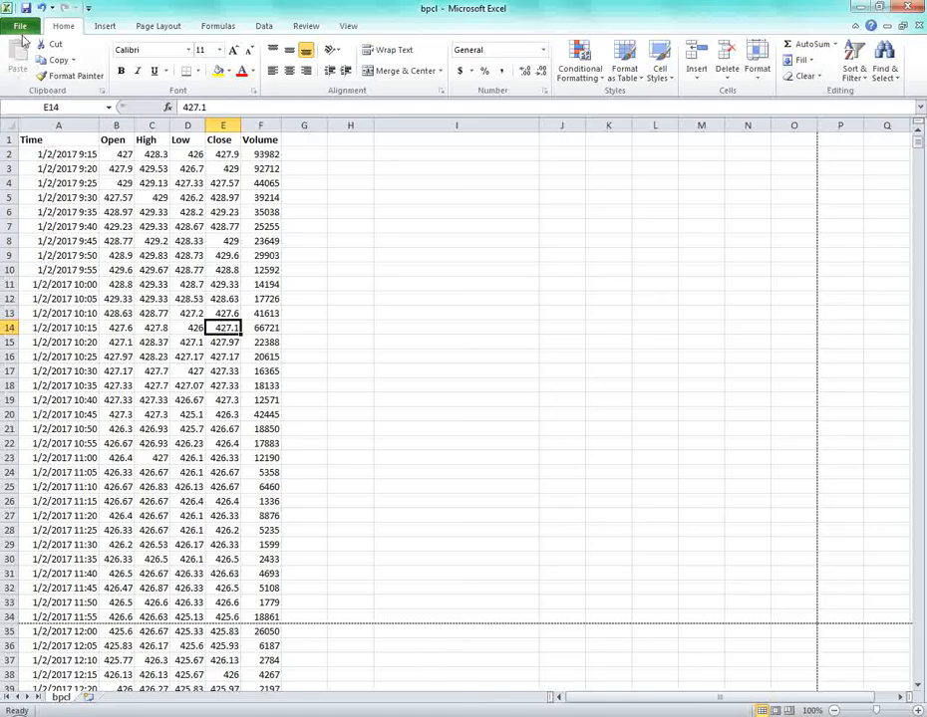
left_click(20, 27)
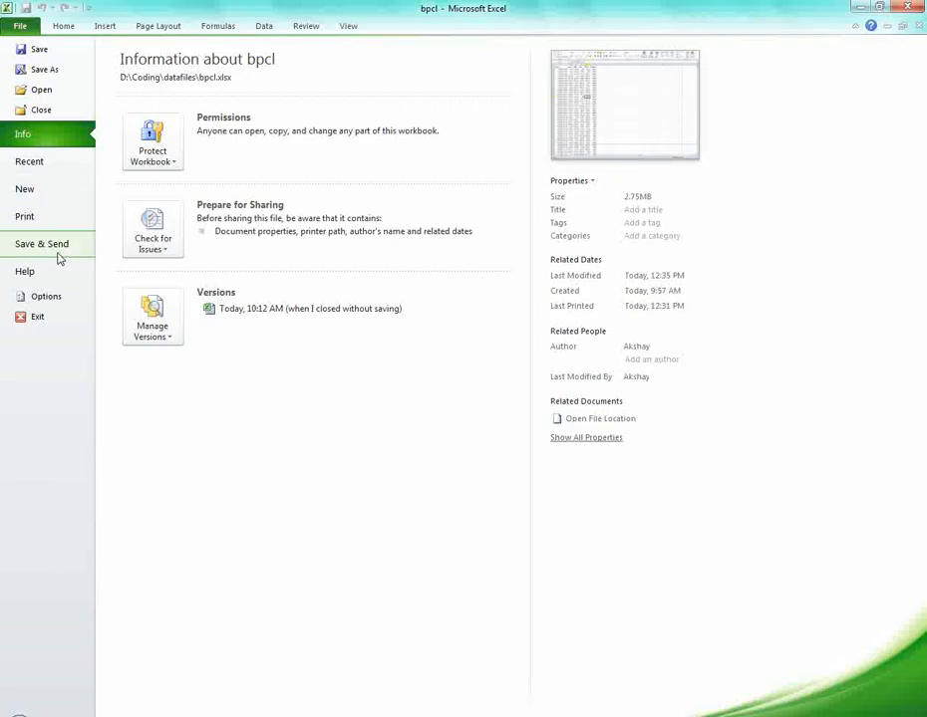
Save the workbook as bpcl_protected_file, keeping the Excel Workbook format.
key("Escape")
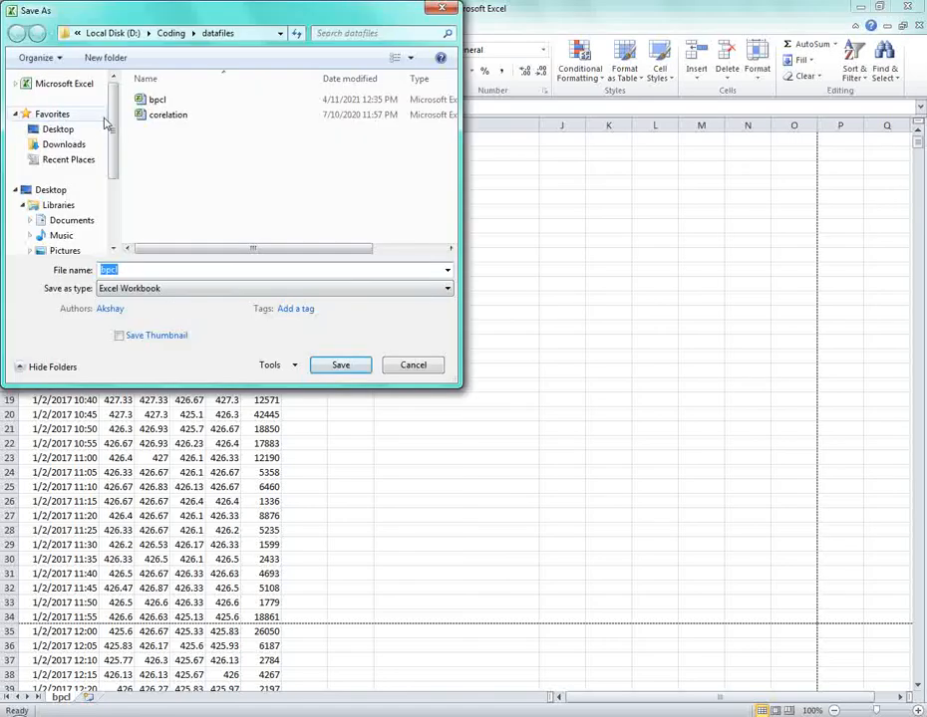
left_click(157, 270)
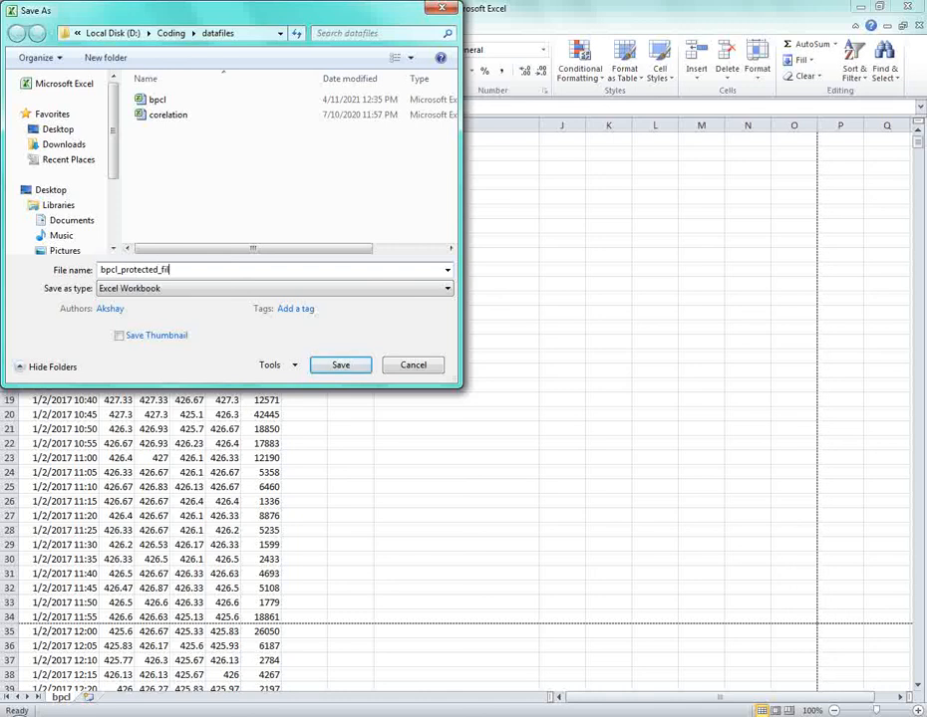
left_click(143, 290)
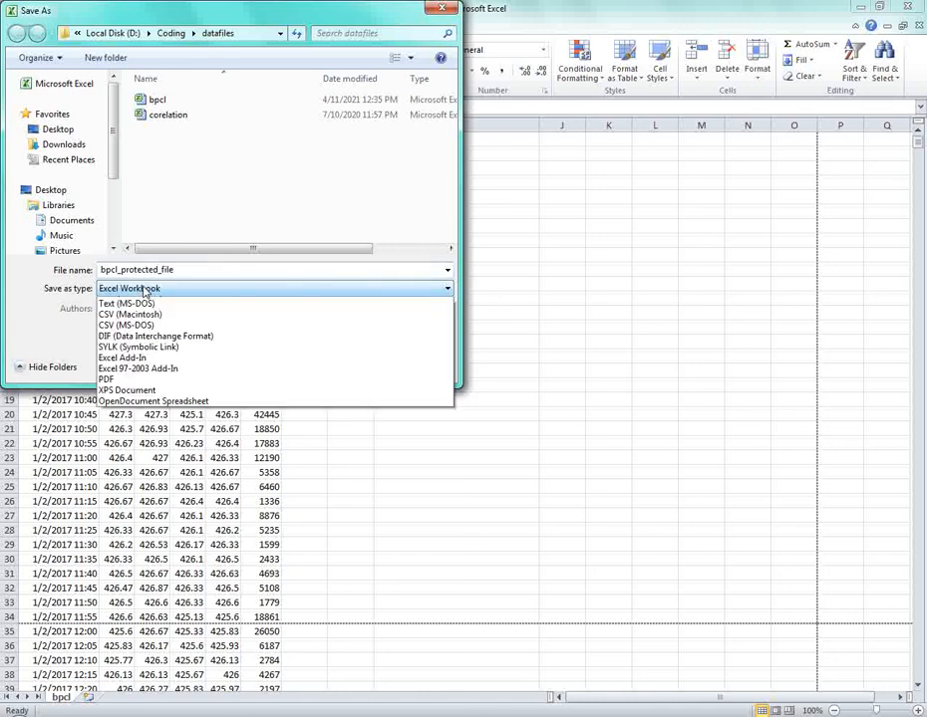
left_click(146, 304)
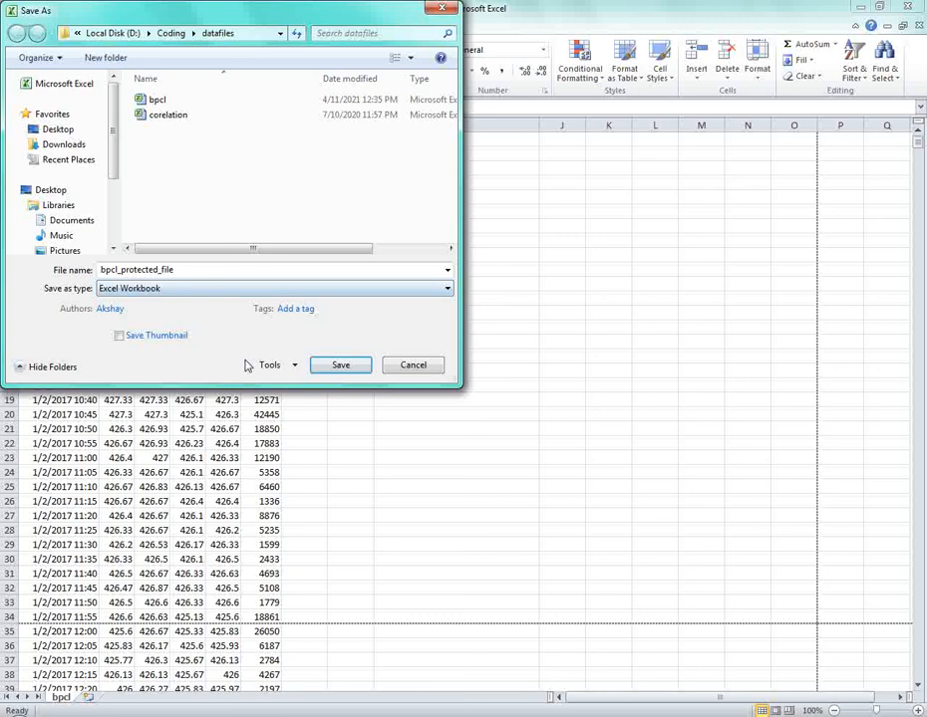
Set a password to open in General Options, re-enter it, and save the file.
left_click(288, 367)
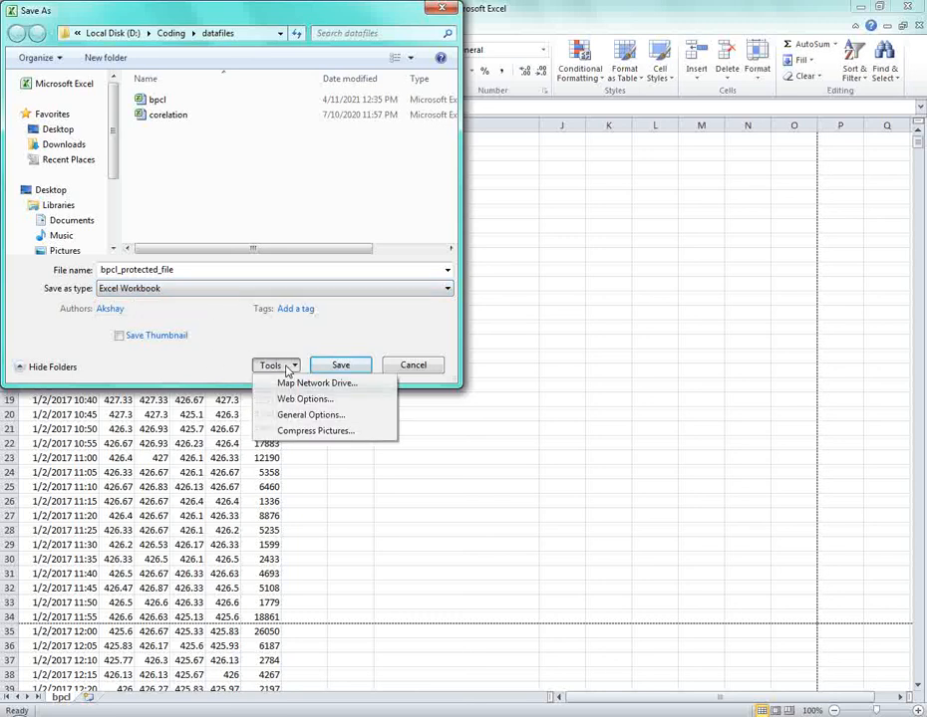
left_click(311, 417)
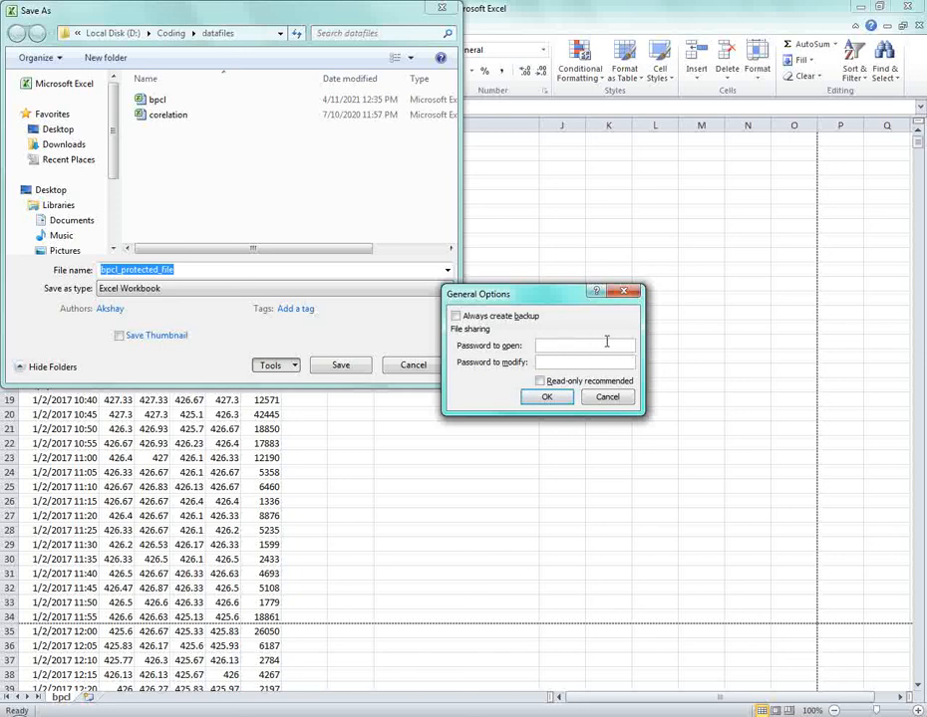
type("12345")
left_click(545, 399)
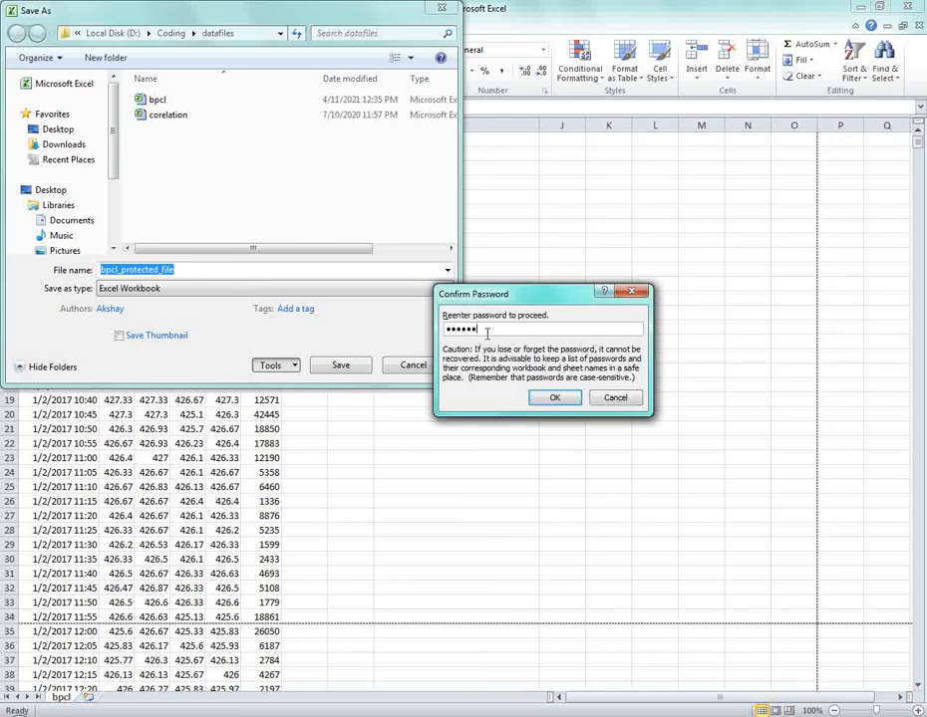
type("123456")
left_click(555, 398)
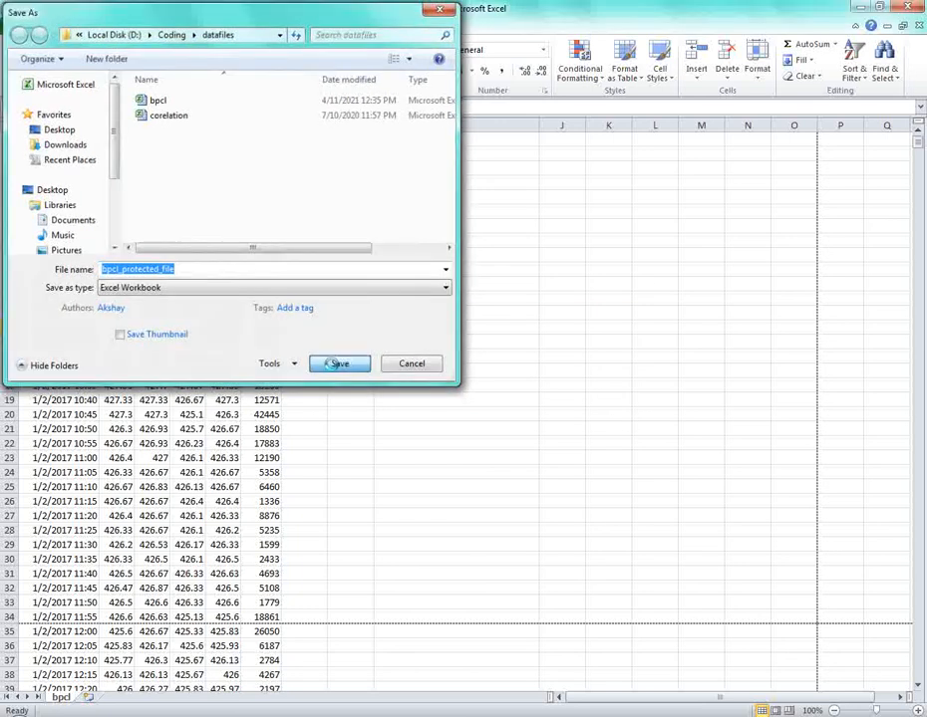
left_click(337, 367)
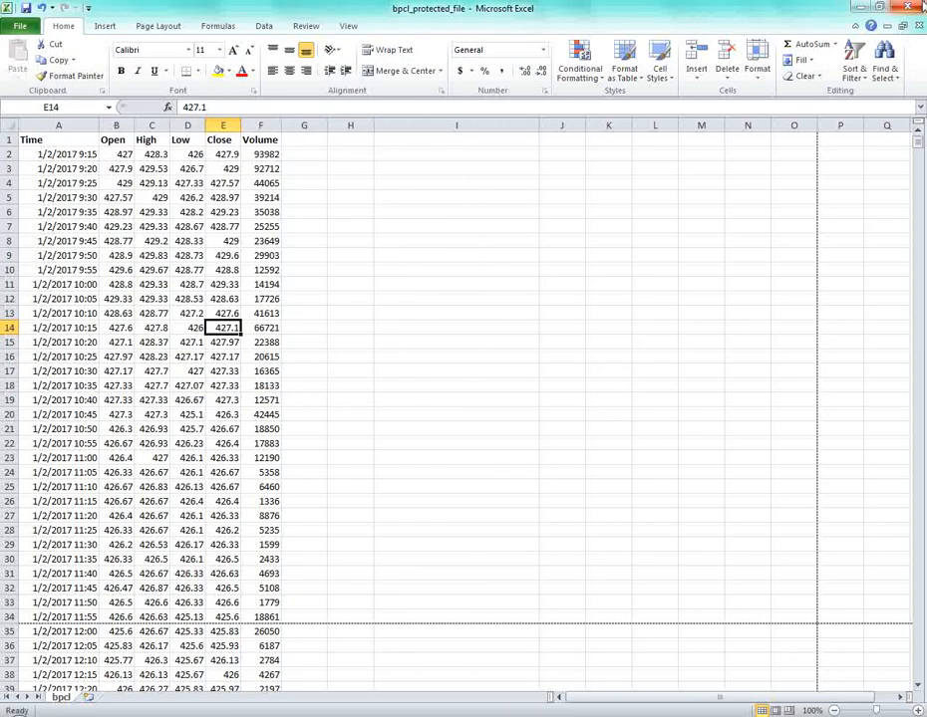
Browse to D:\Coding\datafiles in Explorer and open bpcl_protected_file.
left_click(266, 283)
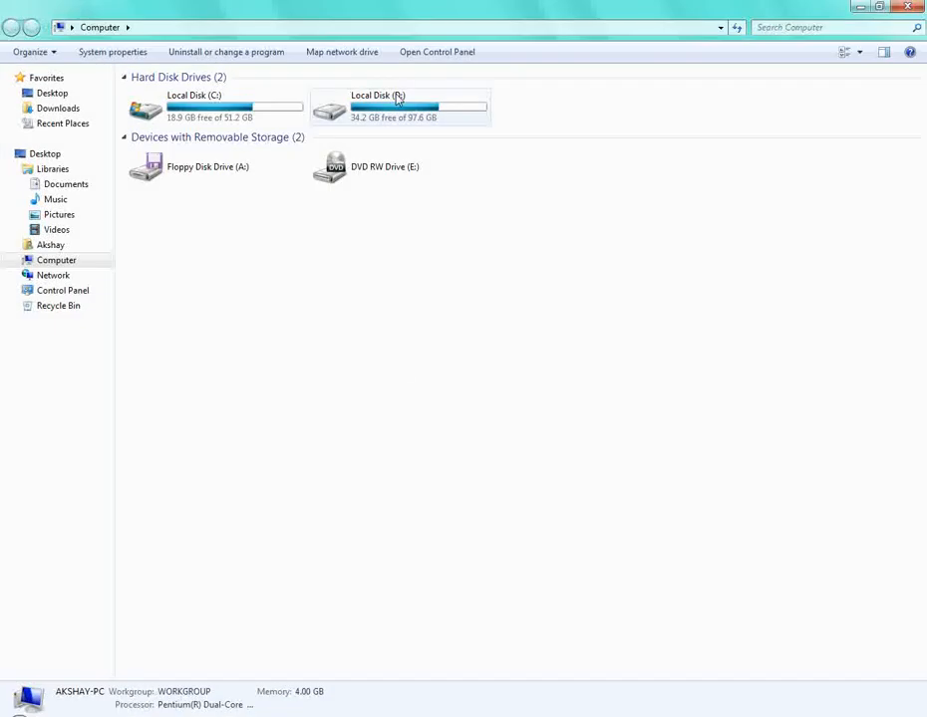
double_click(349, 105)
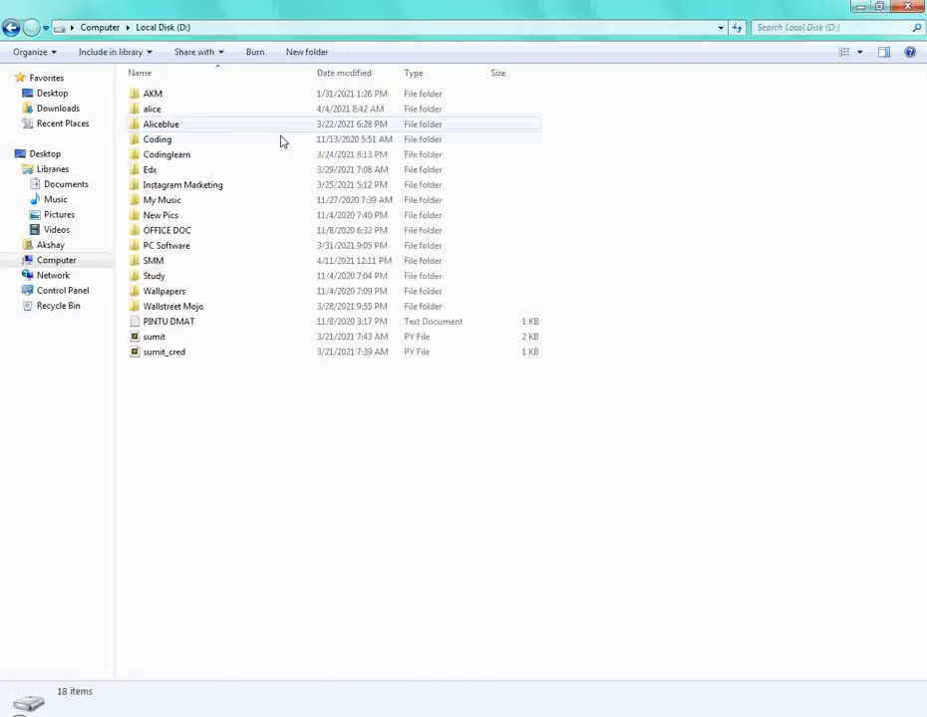
double_click(187, 143)
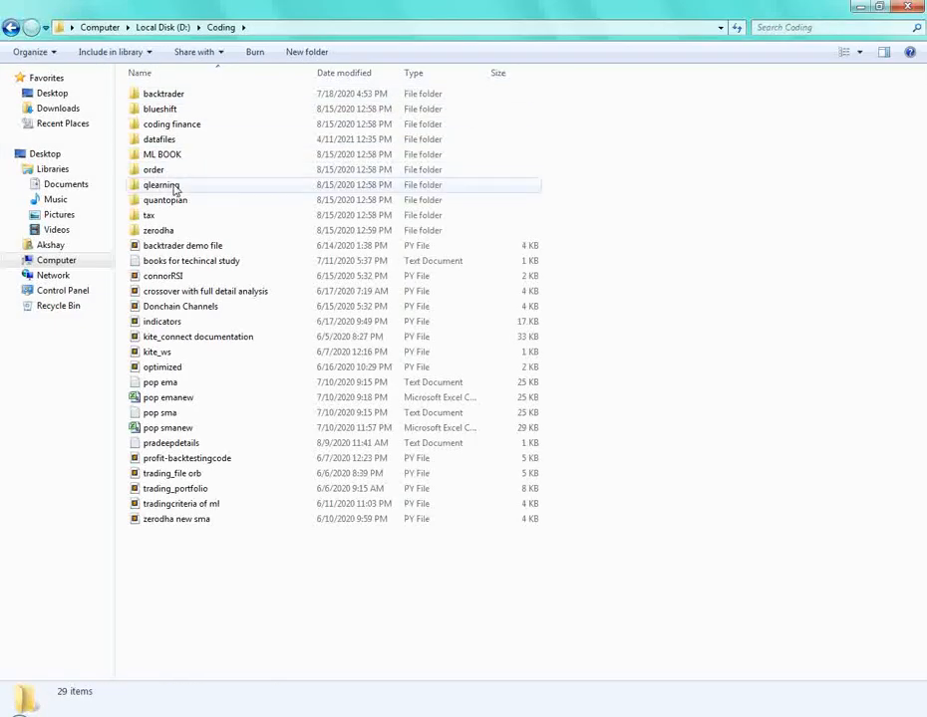
double_click(159, 139)
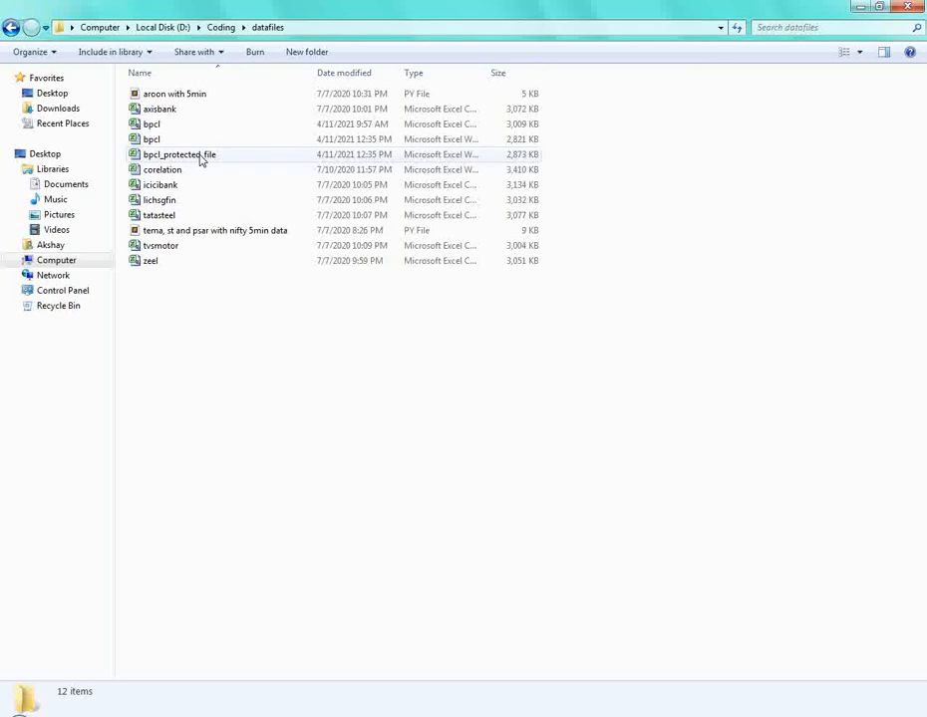
left_click(197, 156)
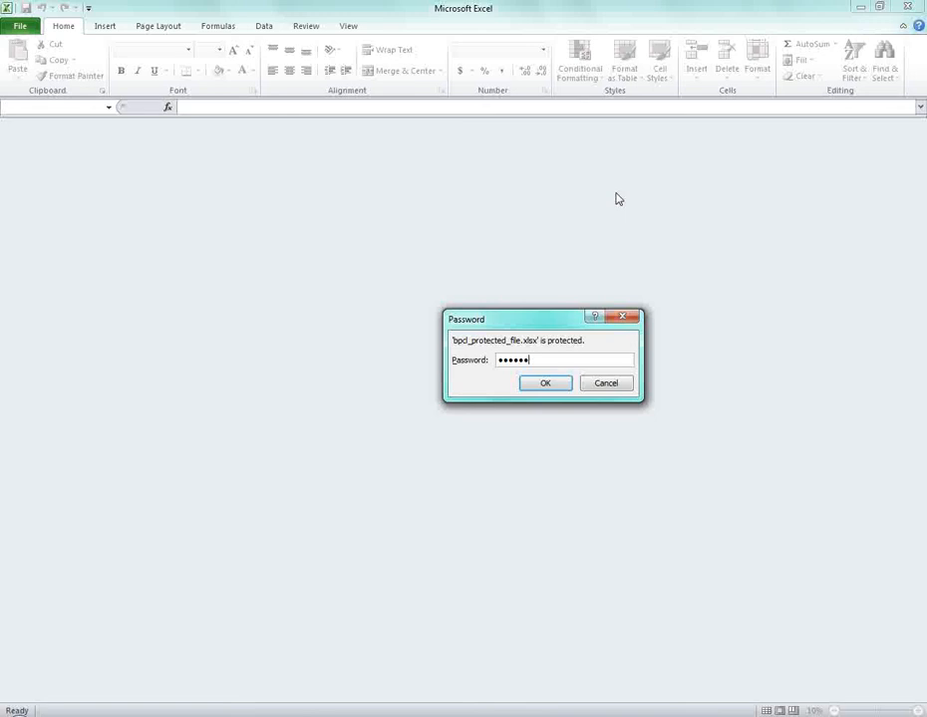
Submit a wrong password, dismiss the error, then open the file with the correct password.
key("Return")
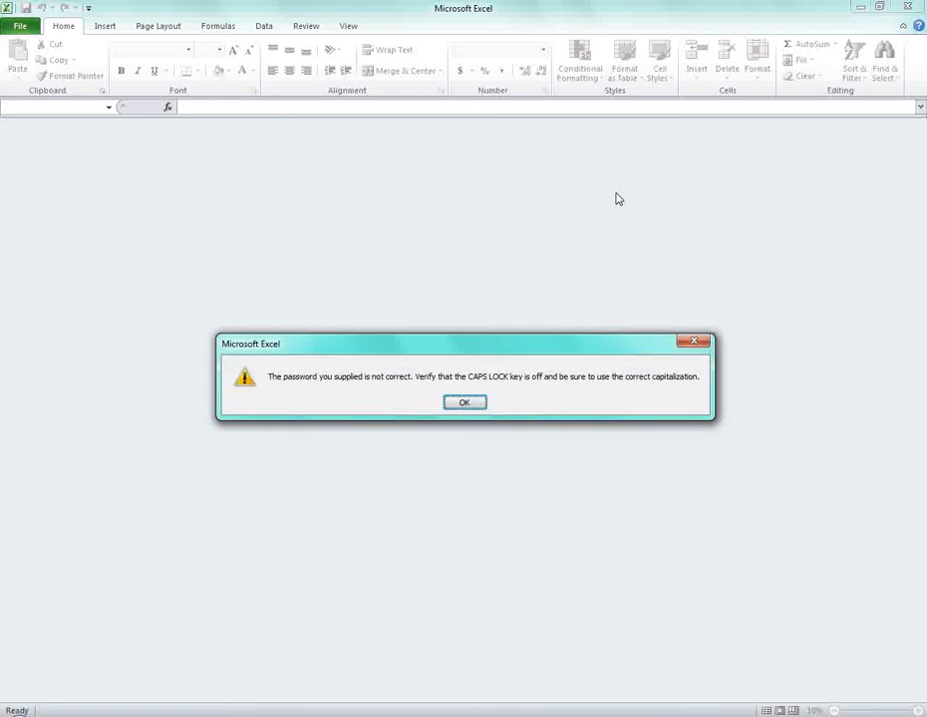
key("Return")
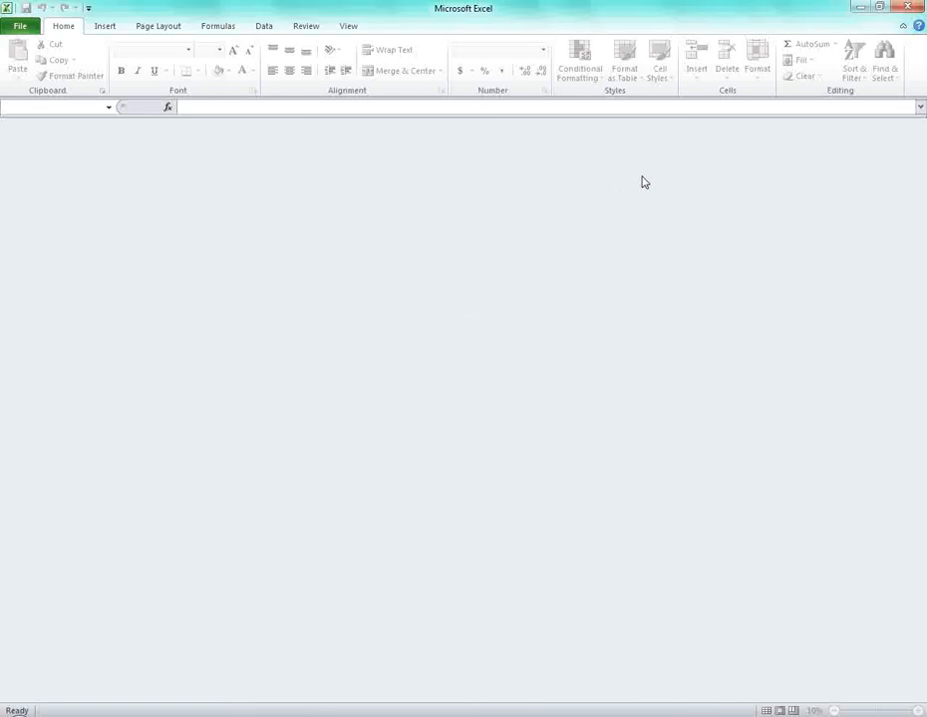
left_click(917, 6)
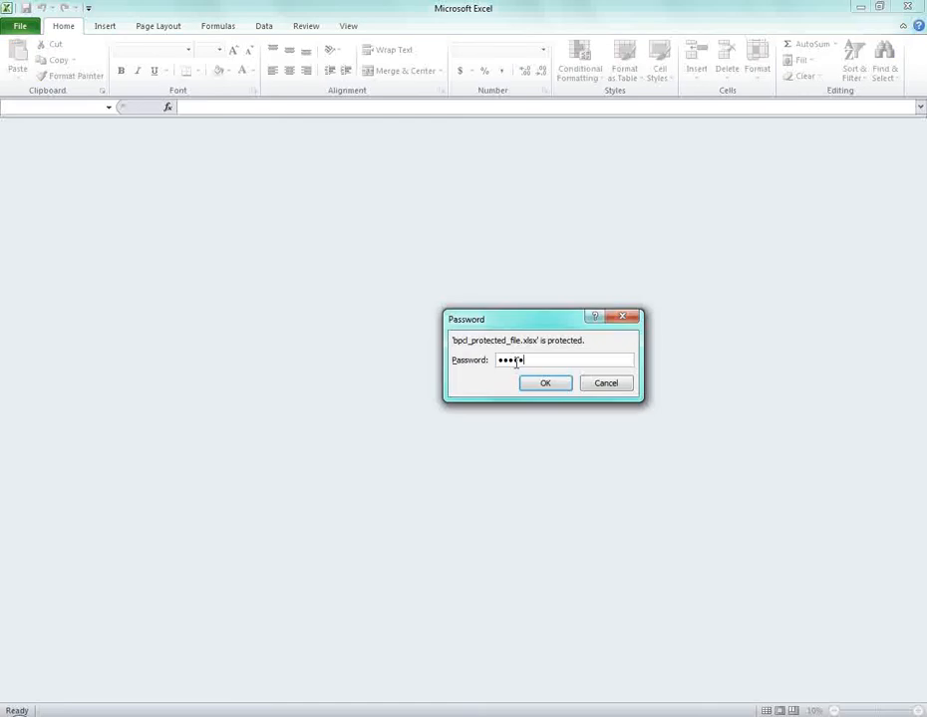
key("Return")
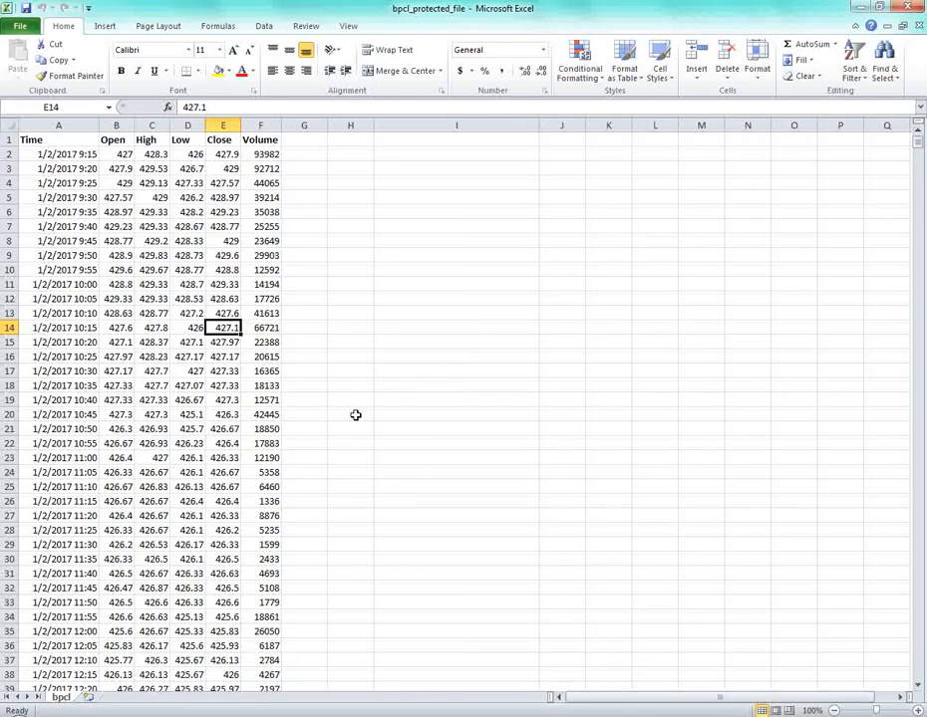
Check several cells of the unlocked stock data, then close the workbook.
left_click(145, 156)
left_click(46, 165)
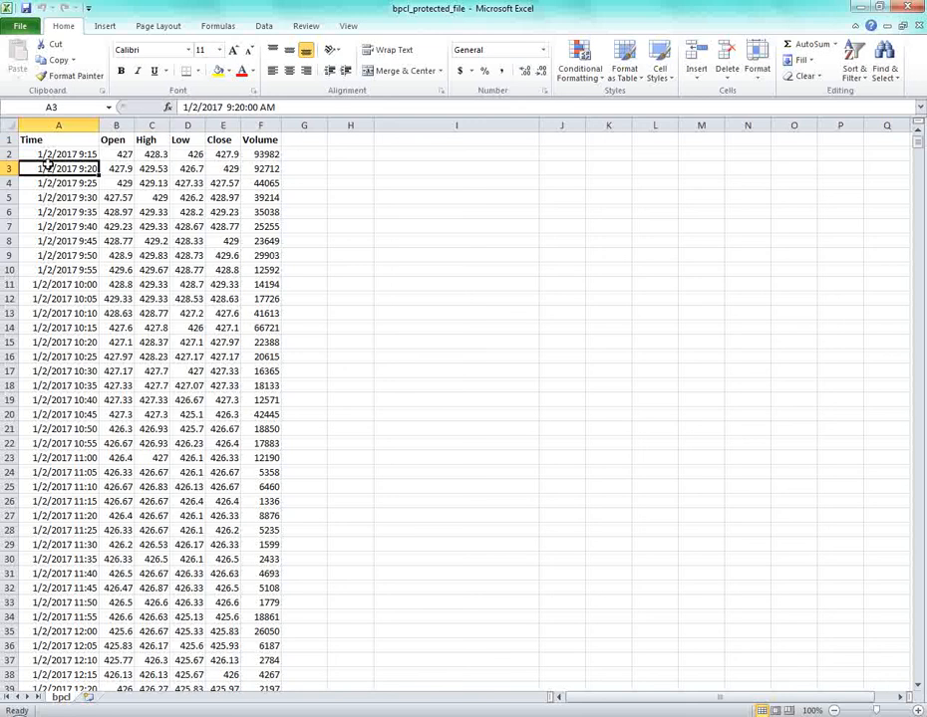
left_click(153, 157)
left_click(261, 154)
left_click(155, 183)
left_click(61, 168)
left_click(907, 7)
left_click(373, 457)
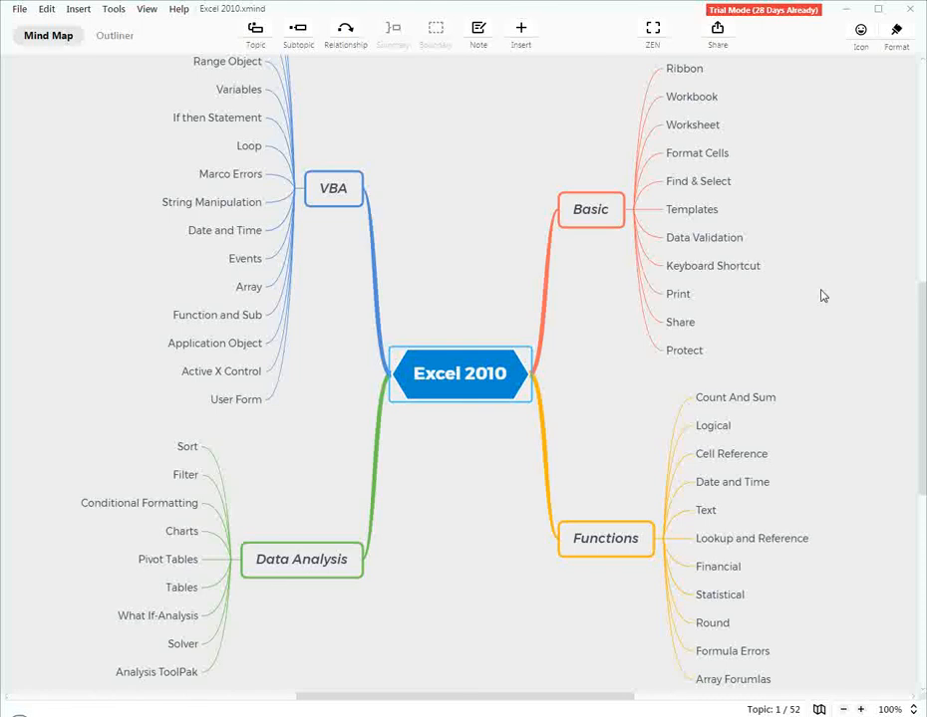
scroll(823, 387, "up", 2)
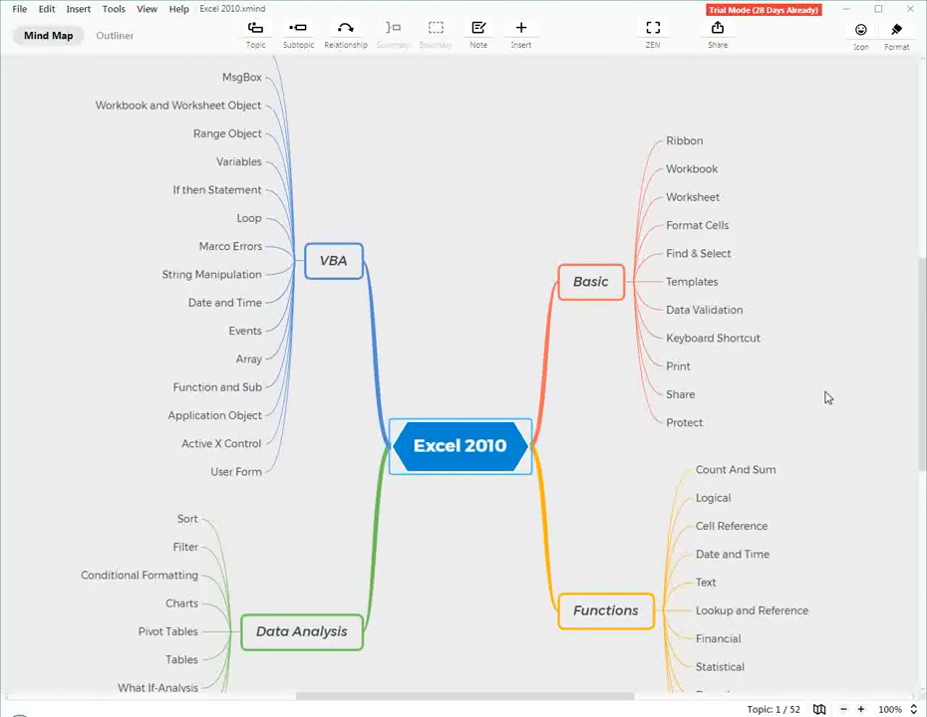
scroll(823, 389, "down", 4)
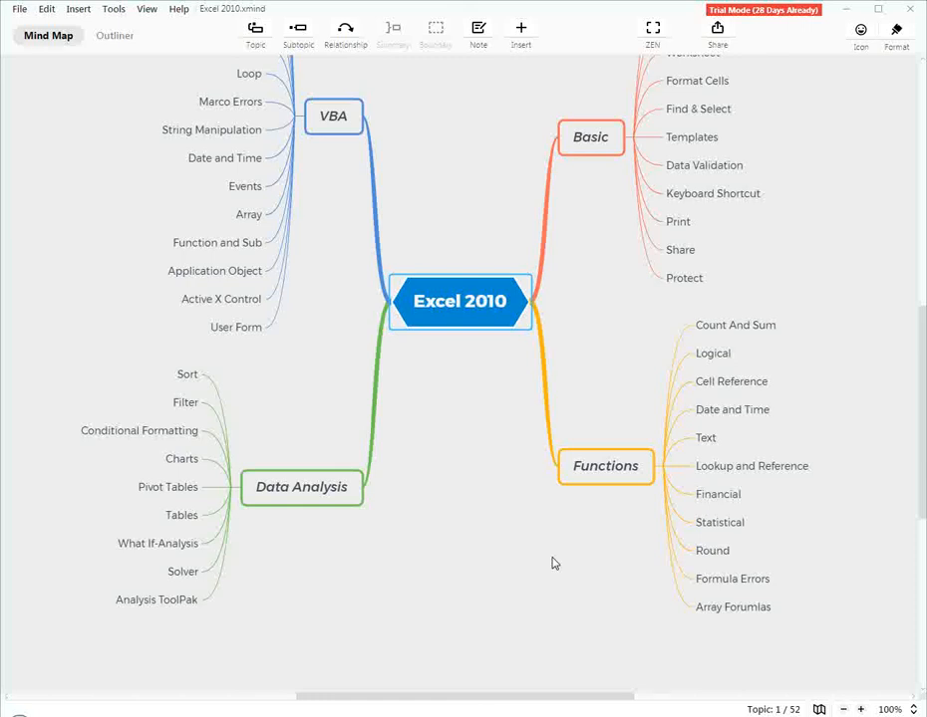
scroll(554, 564, "up", 3)
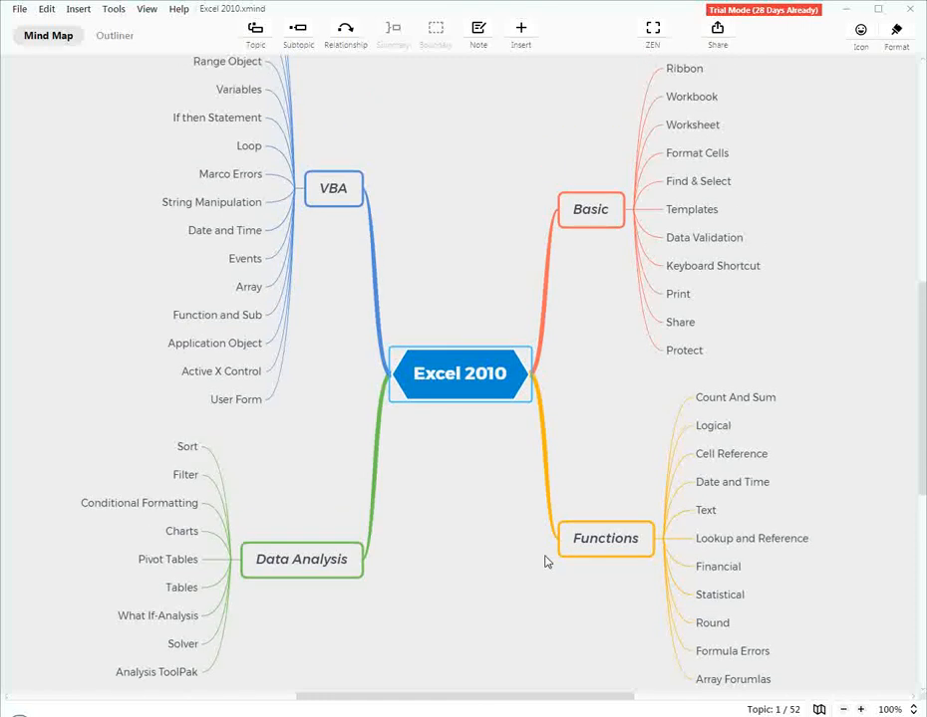